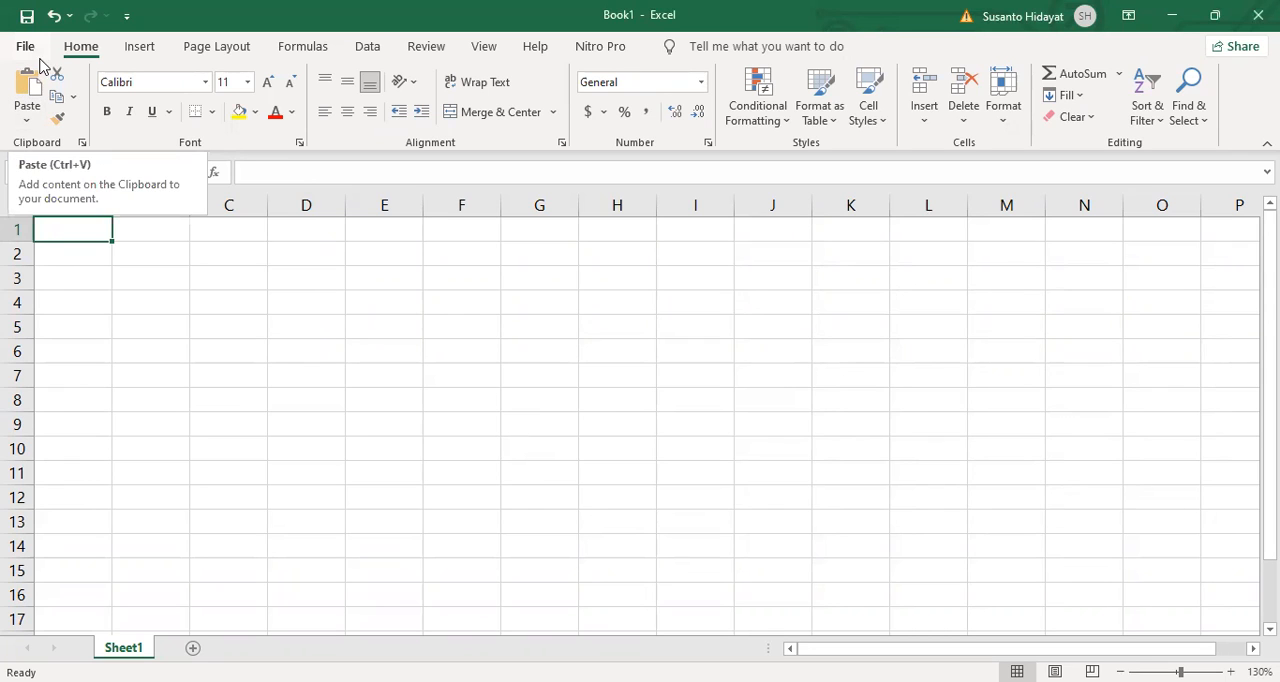
Step: Search the function list for DATE and insert the DATE function into cell A1
{"action": "left_click", "coordinate": [214, 173]}
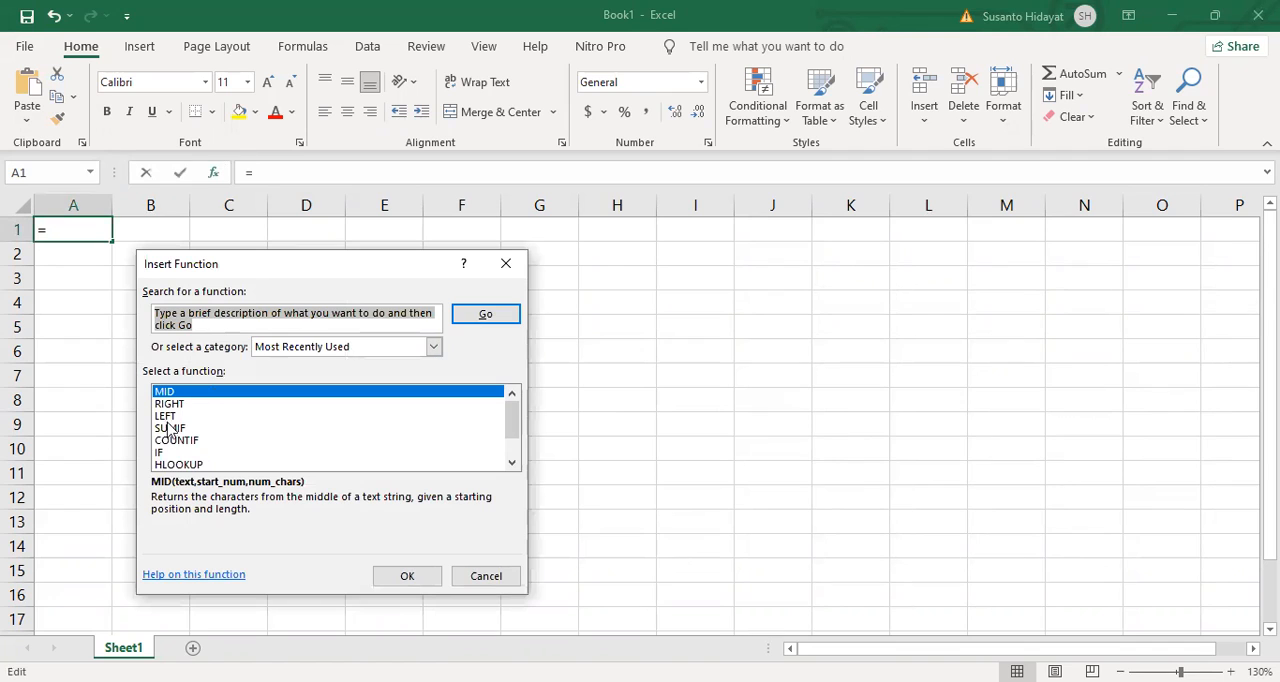
{"action": "mouse_move", "coordinate": [512, 436]}
{"action": "left_mouse_down"}
{"action": "mouse_move", "coordinate": [517, 459]}
{"action": "mouse_move", "coordinate": [520, 429]}
{"action": "left_mouse_up"}
{"action": "mouse_move", "coordinate": [511, 423]}
{"action": "left_mouse_down"}
{"action": "mouse_move", "coordinate": [511, 457]}
{"action": "mouse_move", "coordinate": [520, 413]}
{"action": "mouse_move", "coordinate": [523, 434]}
{"action": "mouse_move", "coordinate": [515, 420]}
{"action": "mouse_move", "coordinate": [510, 430]}
{"action": "left_mouse_up"}
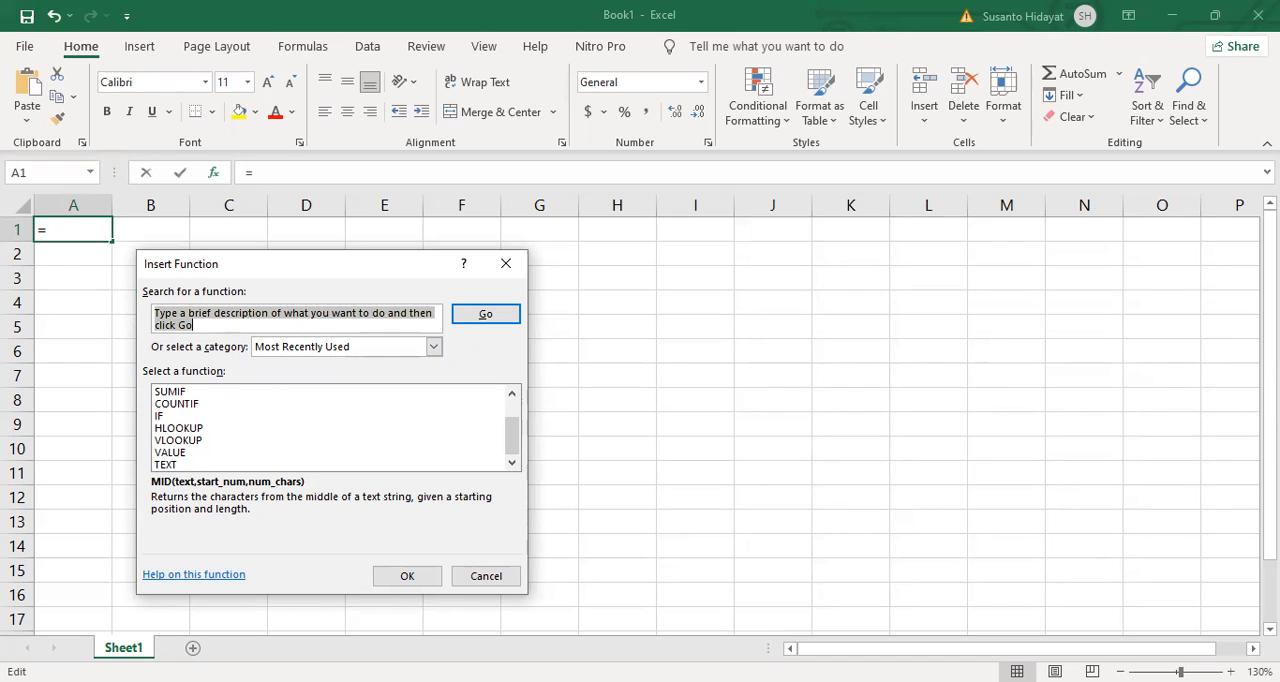
{"action": "type", "text": "d"}
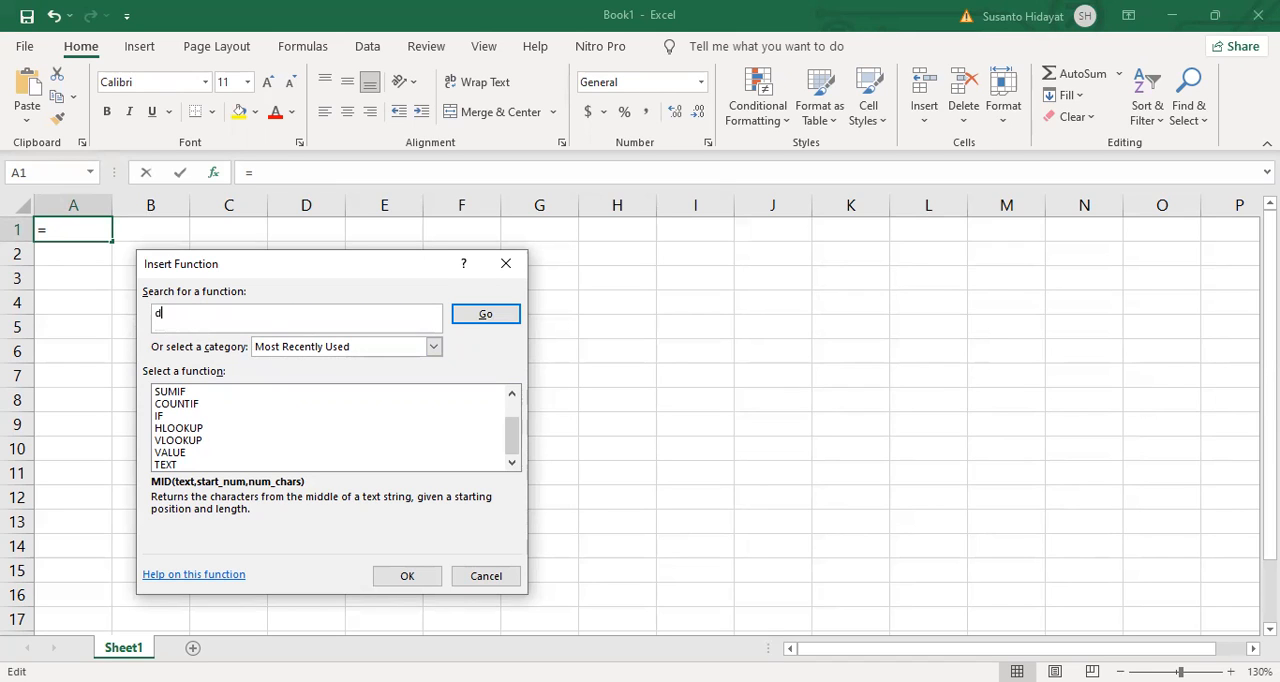
{"action": "type", "text": "ATE"}
{"action": "left_click", "coordinate": [491, 314]}
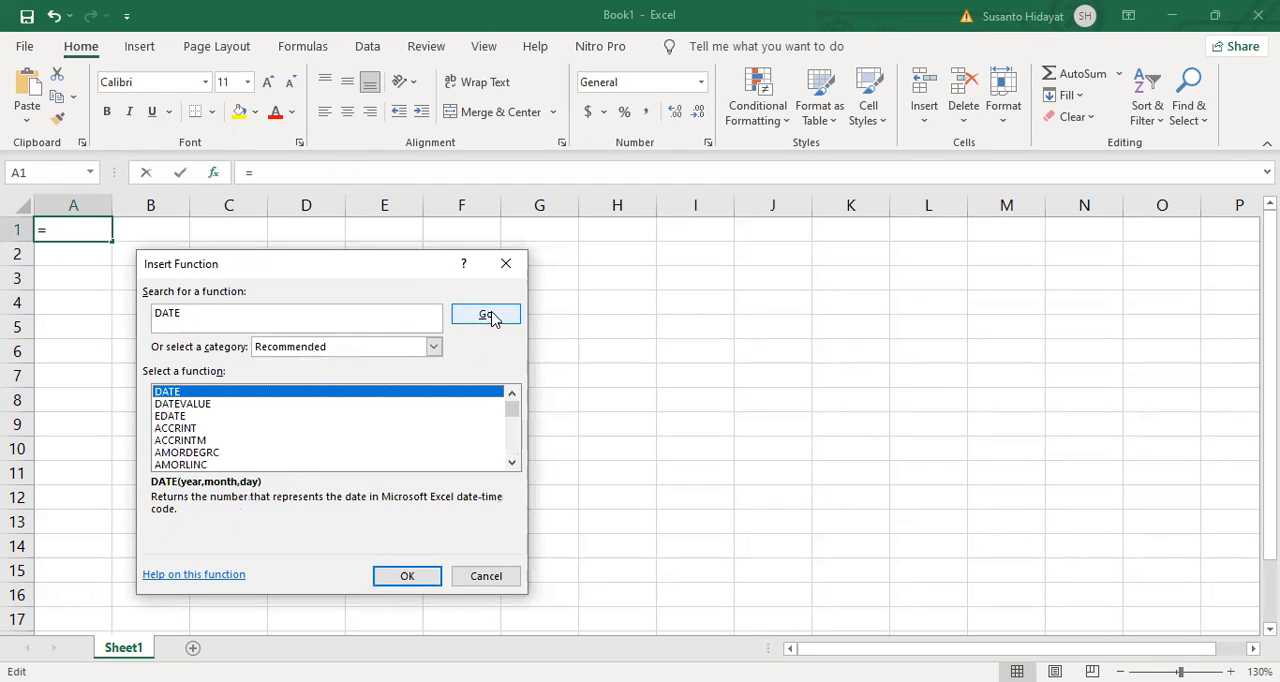
{"action": "left_click", "coordinate": [422, 576]}
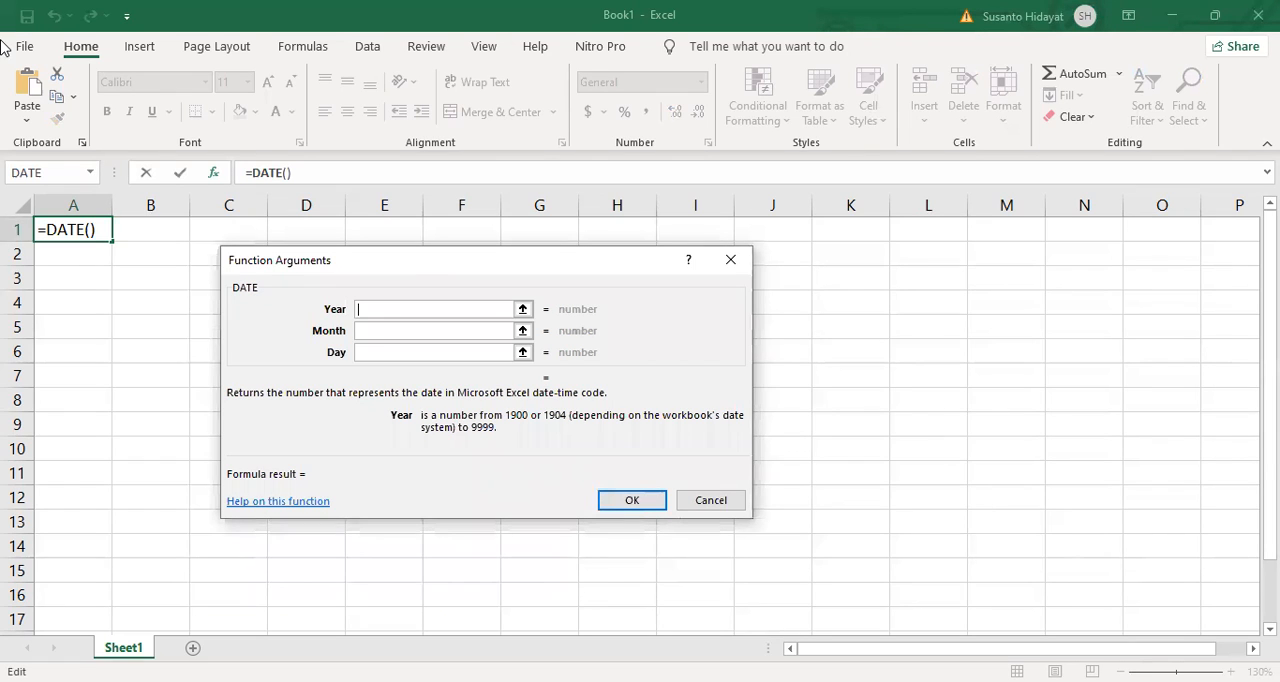
{"action": "type", "text": "2021"}
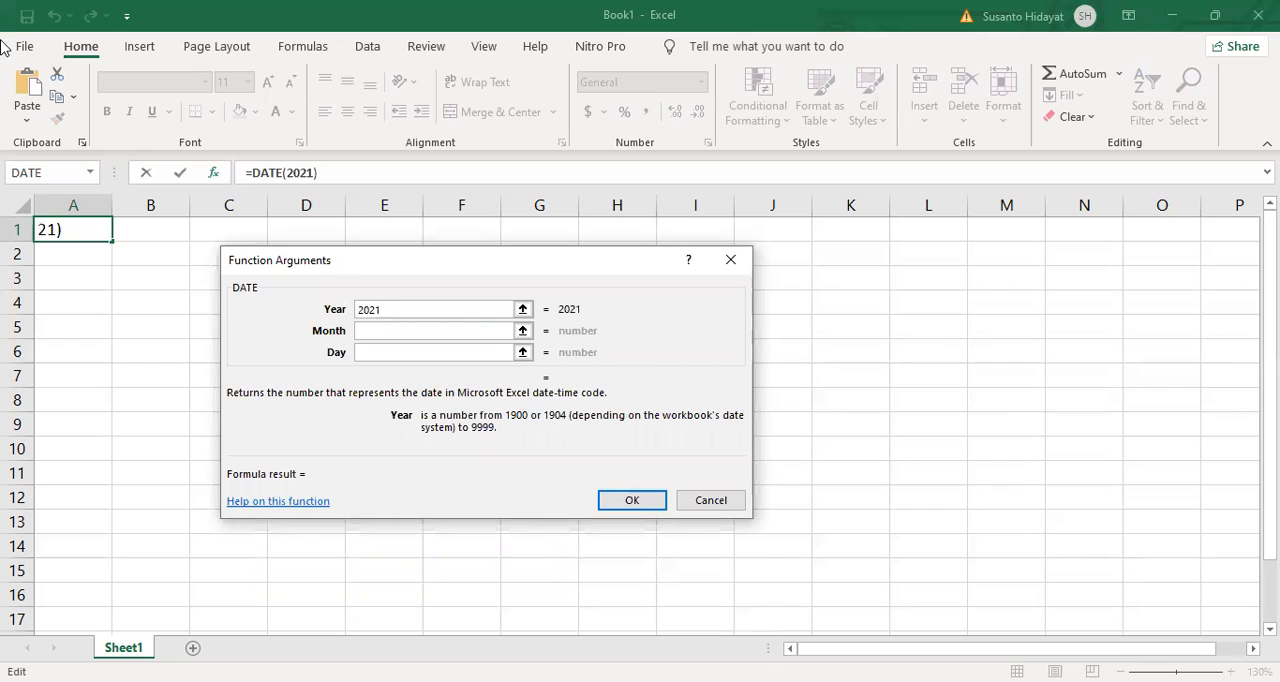
{"action": "key", "text": "Tab"}
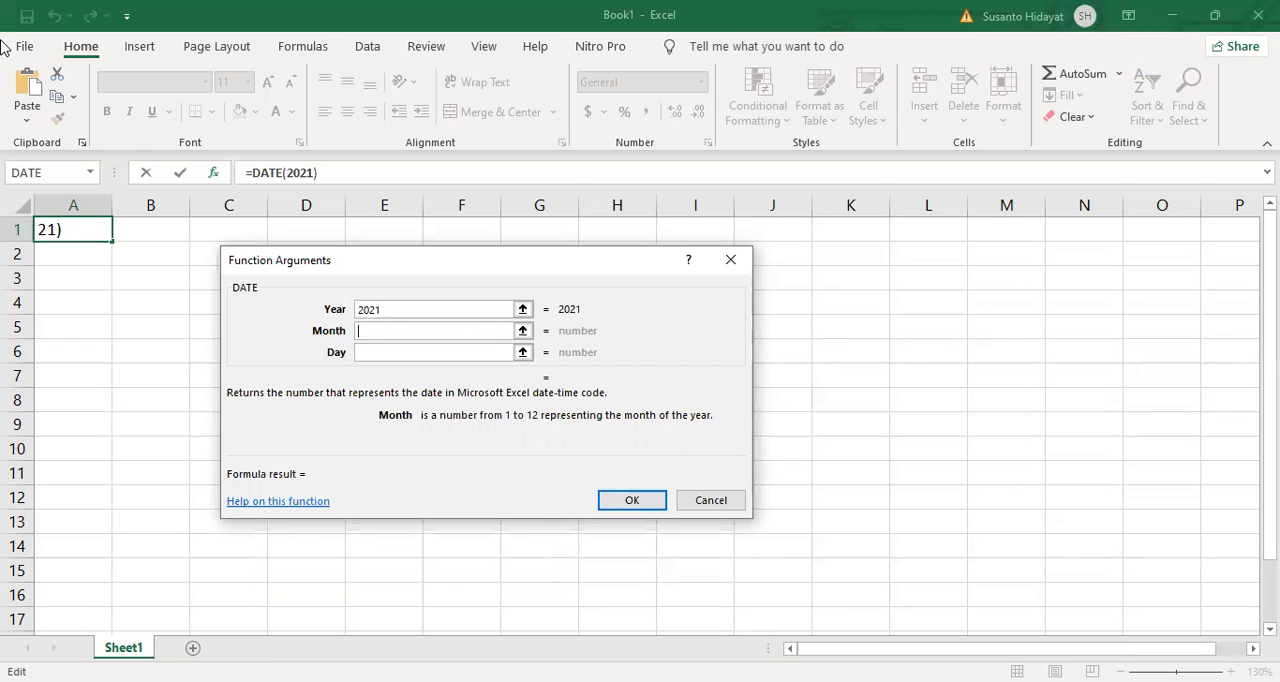
{"action": "type", "text": "10"}
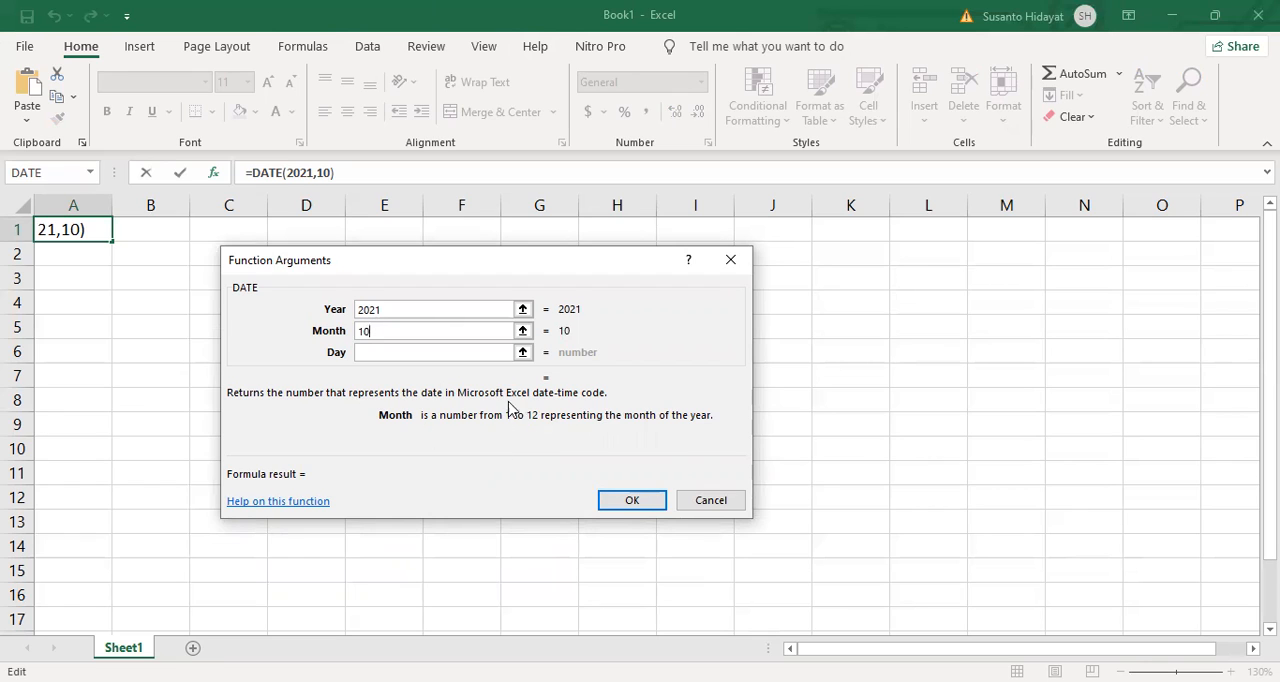
{"action": "key", "text": "BackSpace"}
{"action": "key", "text": "BackSpace"}
{"action": "left_click", "coordinate": [421, 310]}
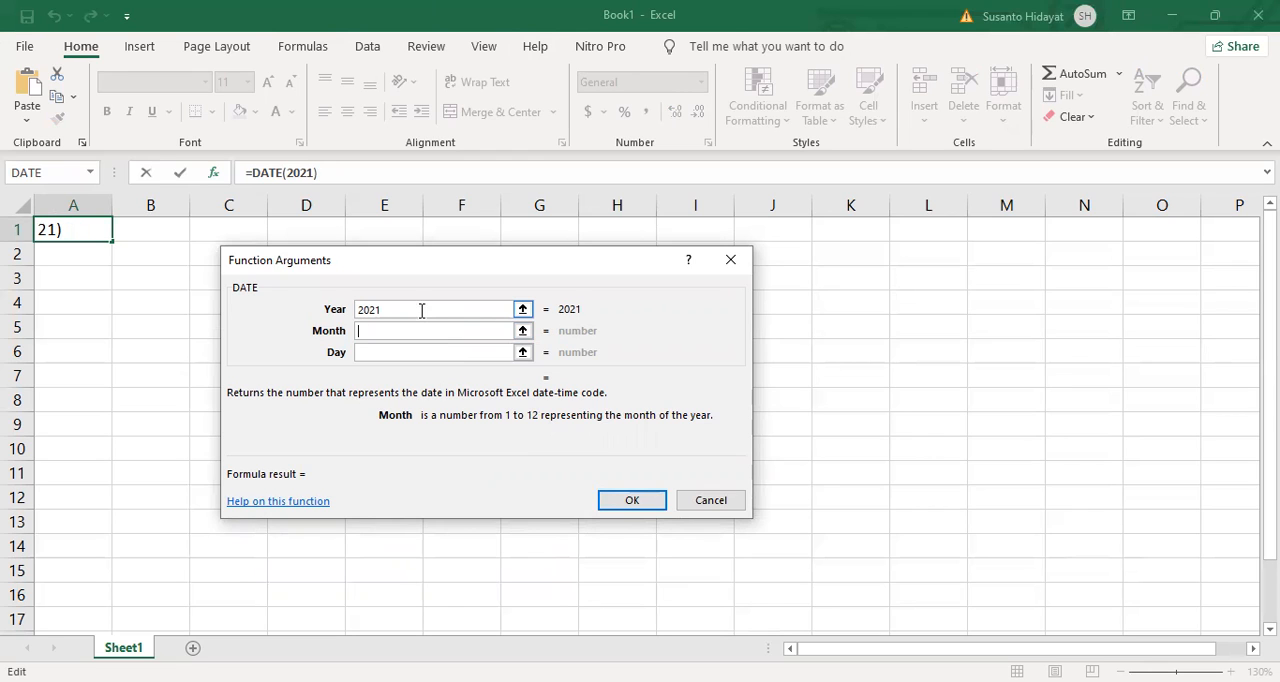
{"action": "key", "text": "BackSpace"}
{"action": "key", "text": "BackSpace"}
{"action": "key", "text": "BackSpace"}
{"action": "key", "text": "BackSpace"}
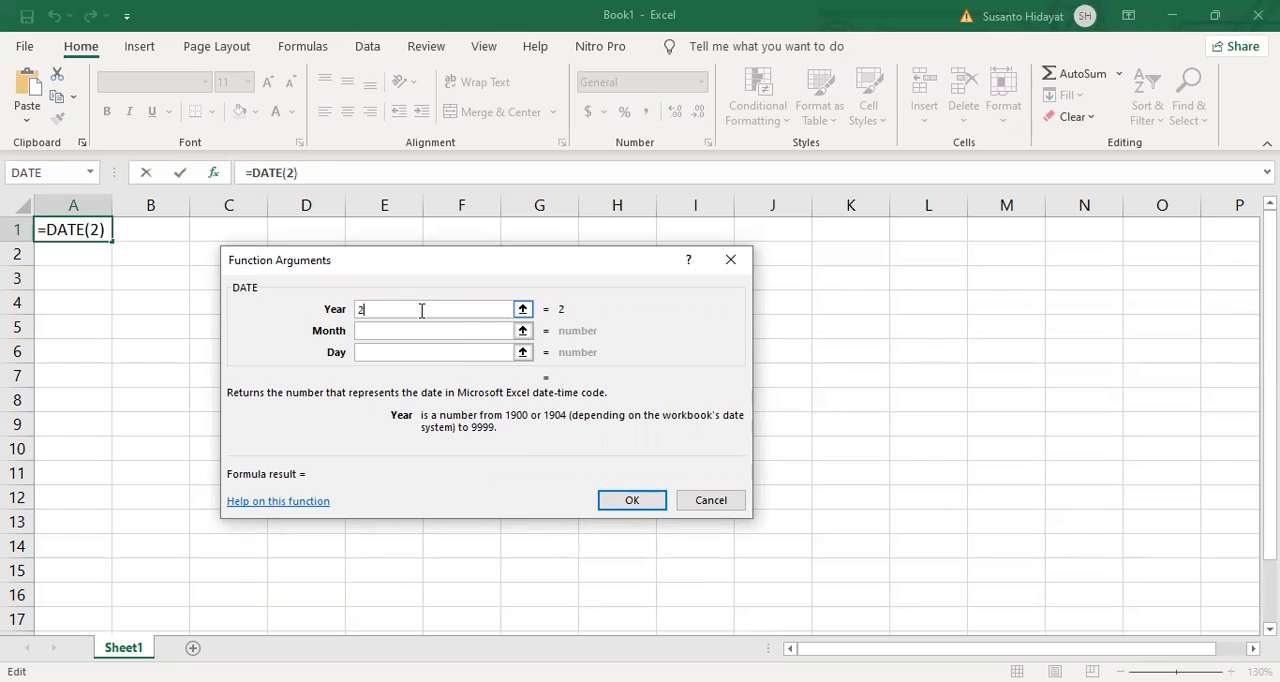
{"action": "left_click", "coordinate": [380, 331]}
{"action": "left_click", "coordinate": [378, 310]}
{"action": "left_click", "coordinate": [408, 355]}
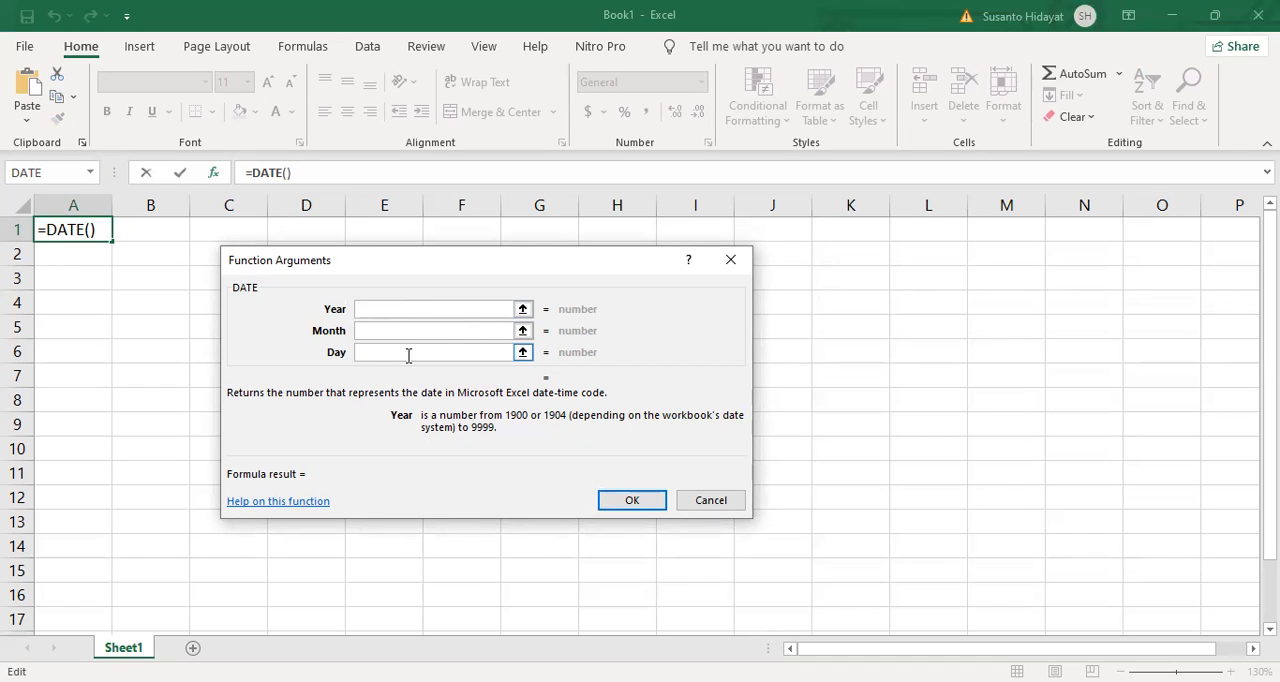
Step: Fill in the DATE arguments with year 2021, month 10 and day 22, and enter the formula in A1
{"action": "left_click", "coordinate": [360, 312]}
{"action": "type", "text": "2021"}
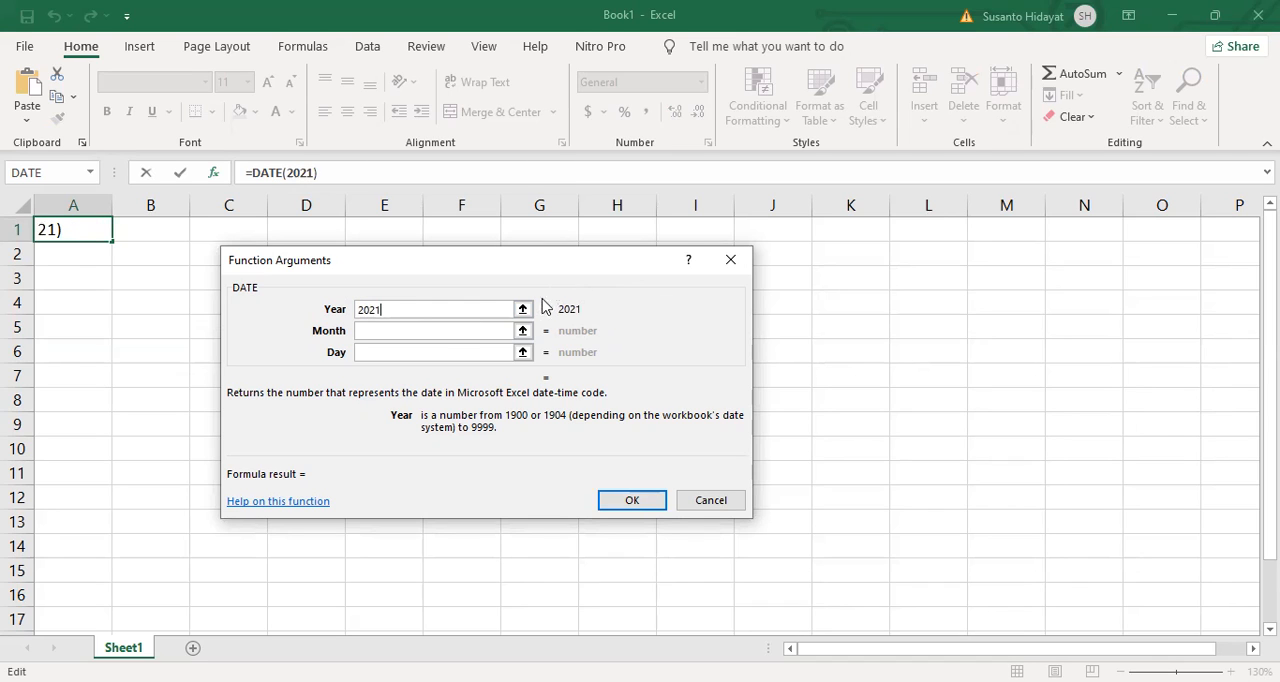
{"action": "left_click", "coordinate": [380, 333]}
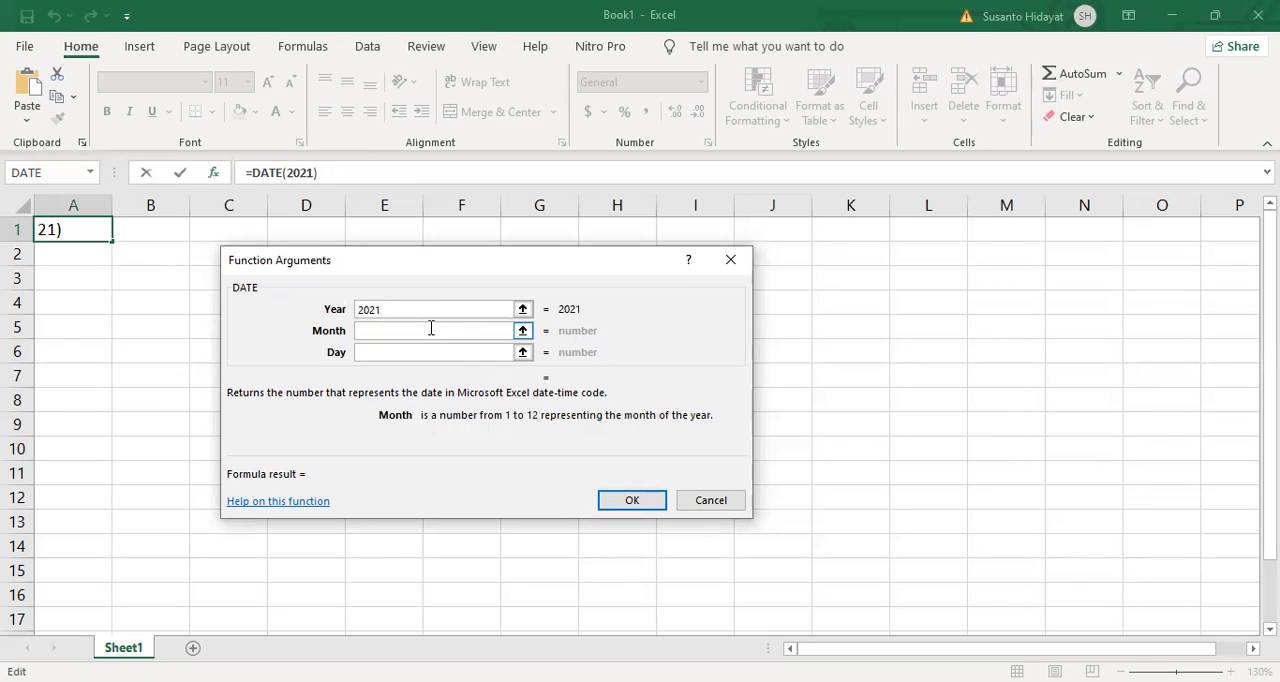
{"action": "type", "text": "10"}
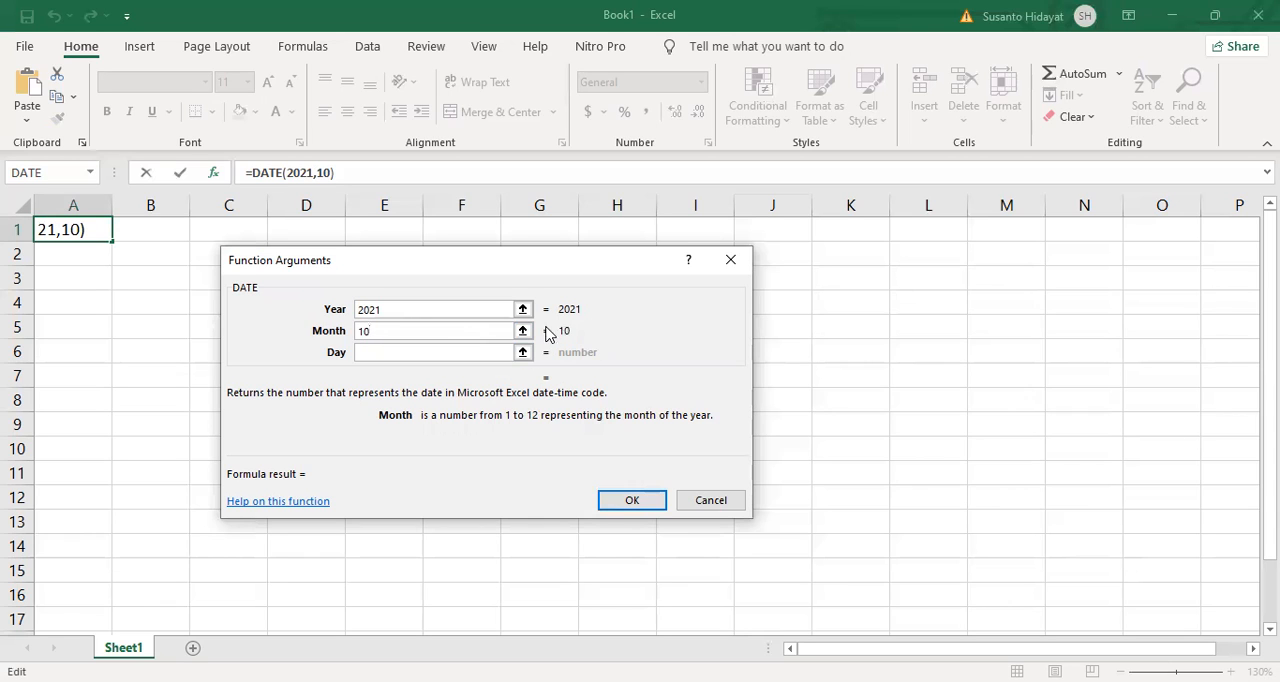
{"action": "left_click", "coordinate": [455, 353]}
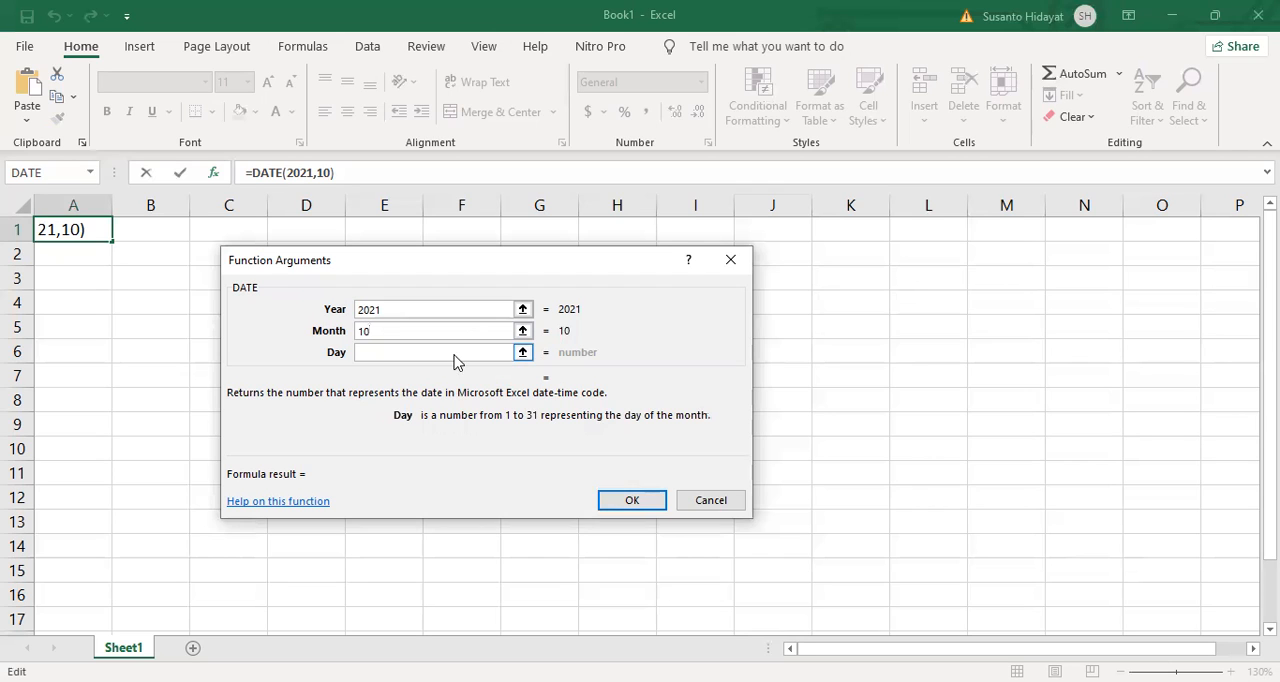
{"action": "type", "text": "22"}
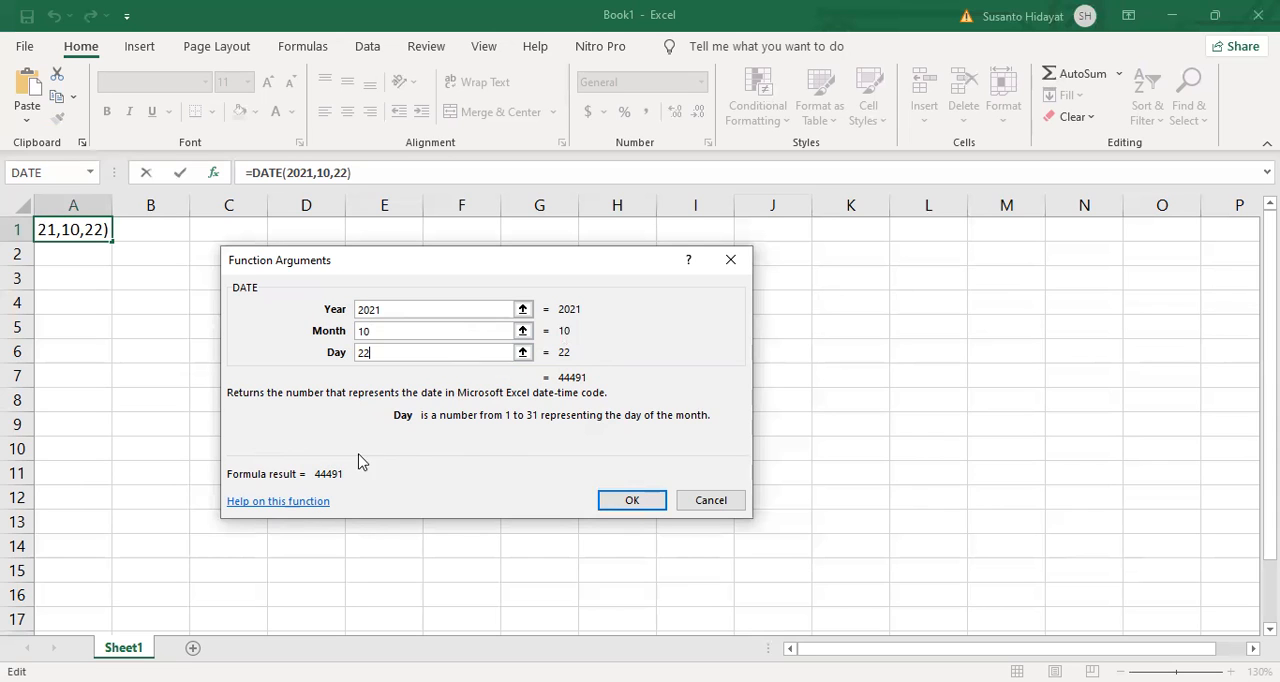
{"action": "left_click", "coordinate": [641, 509]}
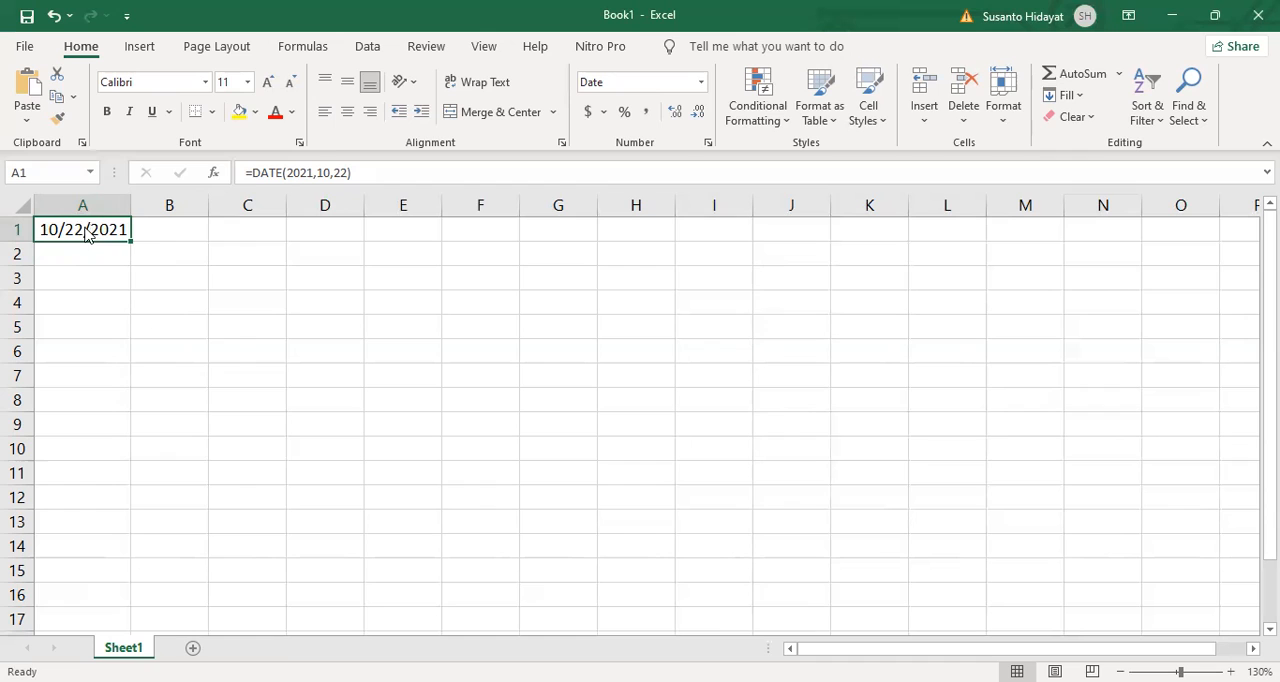
Step: Format cell A1 with the 14-Mar-2012 date type and auto-fit column A to its content
{"action": "right_click", "coordinate": [86, 231]}
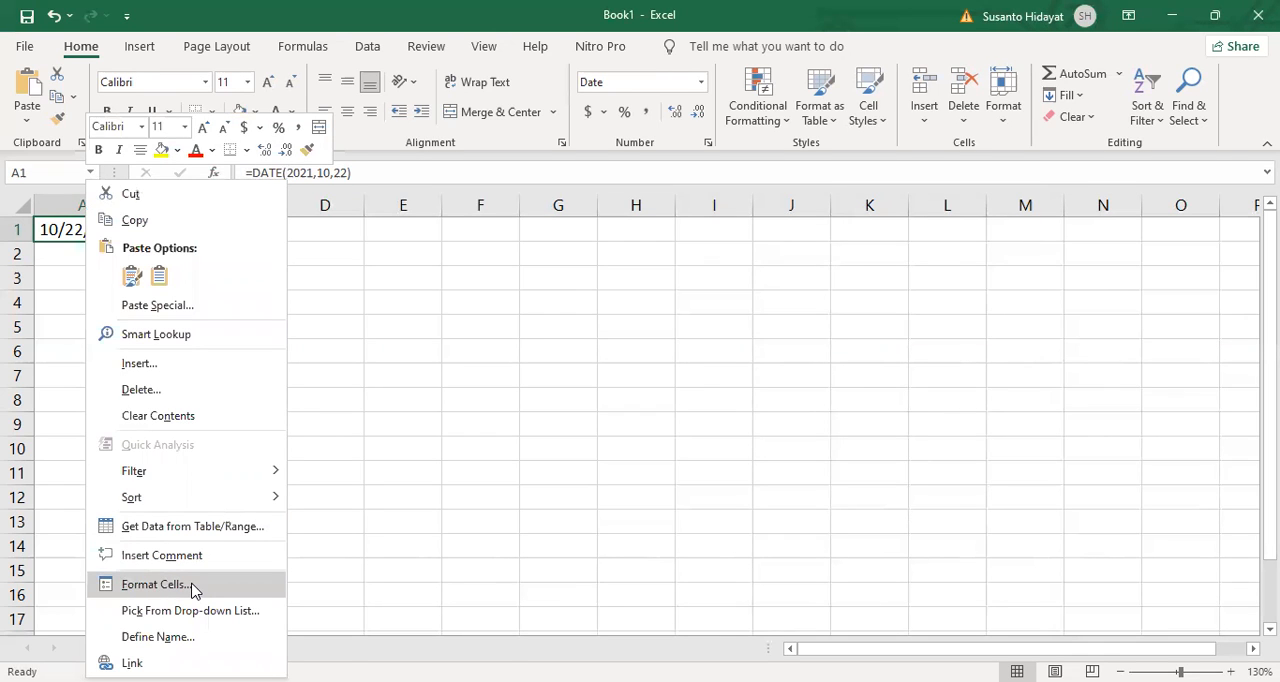
{"action": "left_click", "coordinate": [154, 584]}
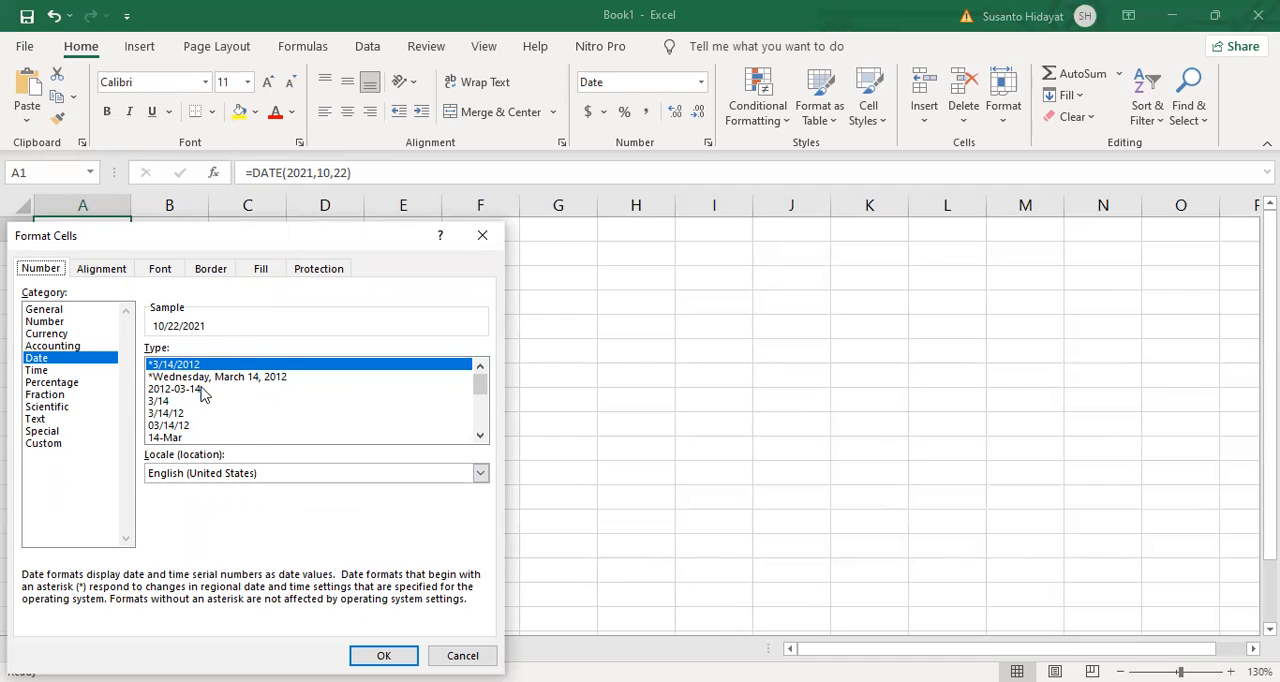
{"action": "left_click", "coordinate": [480, 436]}
{"action": "left_click", "coordinate": [480, 437]}
{"action": "left_click", "coordinate": [480, 437]}
{"action": "left_click", "coordinate": [480, 438]}
{"action": "left_click", "coordinate": [480, 438]}
{"action": "left_click", "coordinate": [480, 437]}
{"action": "left_click", "coordinate": [480, 437]}
{"action": "left_click", "coordinate": [480, 437]}
{"action": "left_click", "coordinate": [480, 437]}
{"action": "left_click", "coordinate": [480, 437]}
{"action": "left_click", "coordinate": [480, 437]}
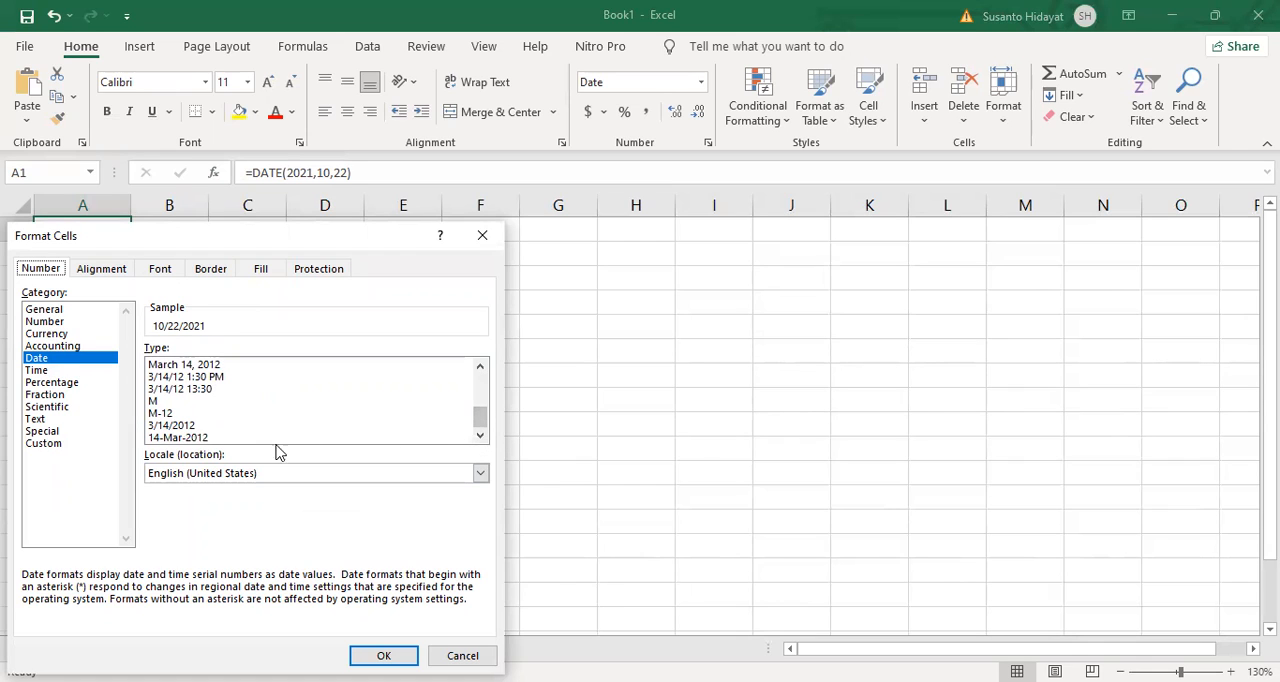
{"action": "left_click", "coordinate": [206, 438]}
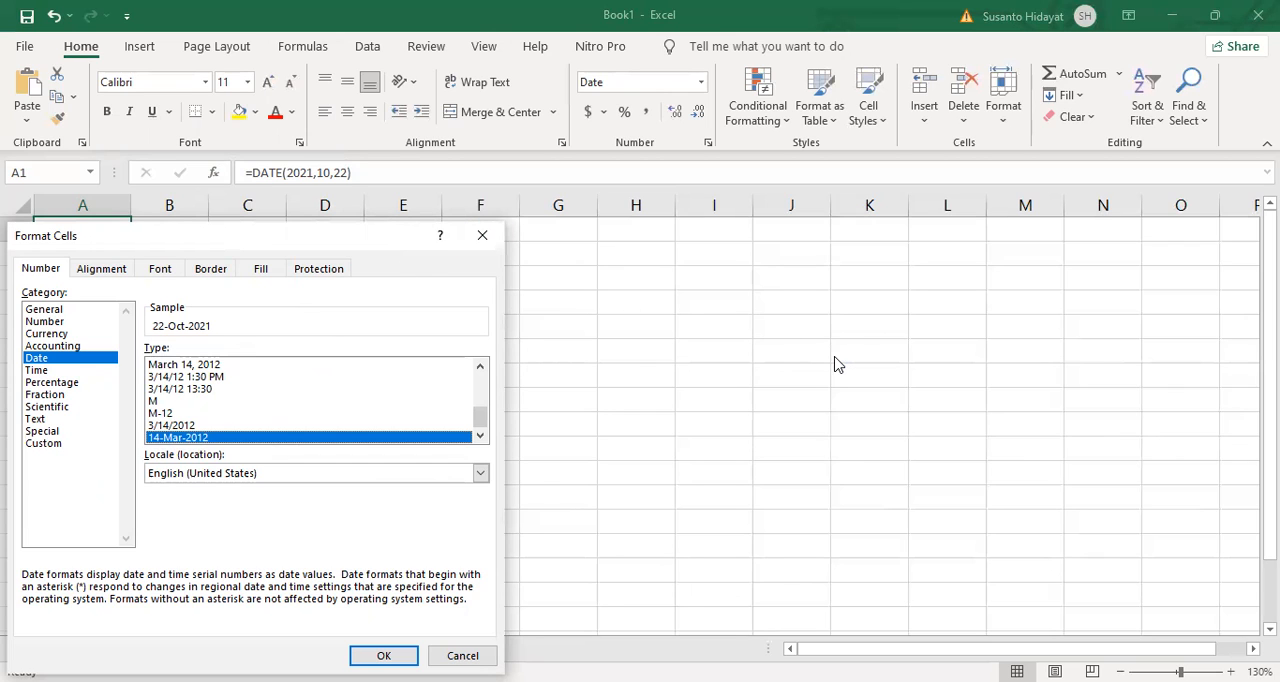
{"action": "key", "text": "Return"}
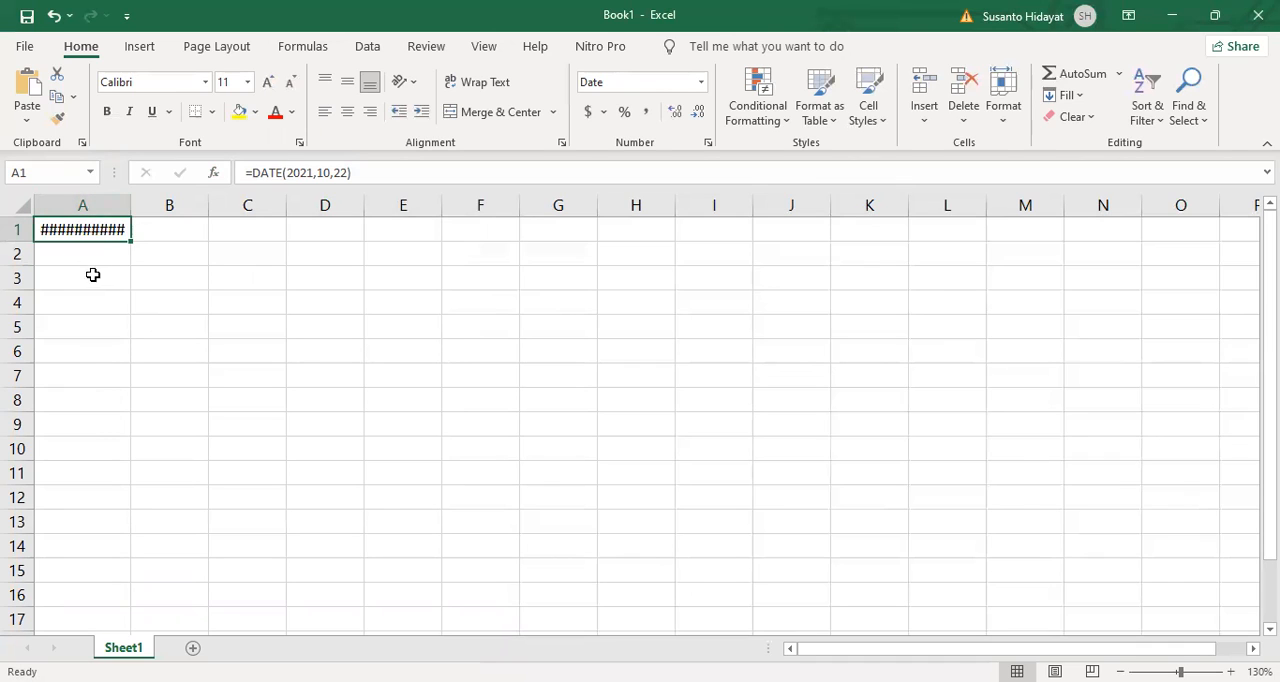
{"action": "double_click", "coordinate": [131, 204]}
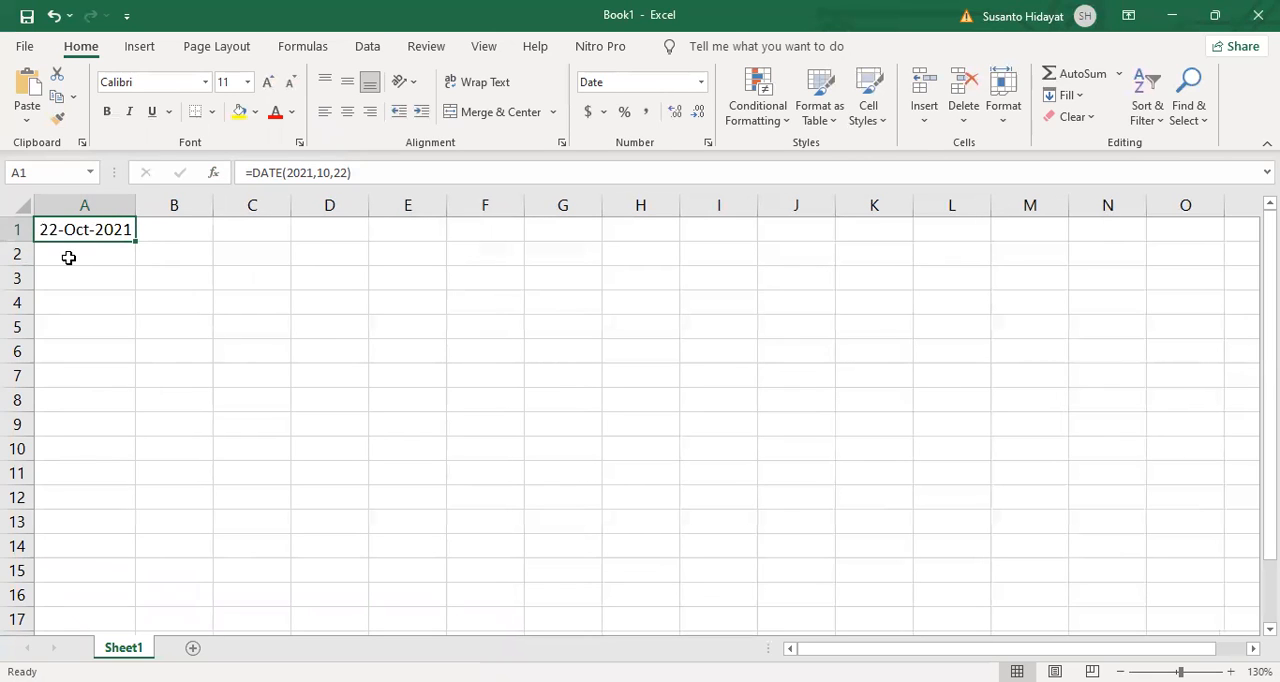
Step: Try entering the date in cell A2 as 22OKT21, and clear the cell again
{"action": "left_click", "coordinate": [68, 257]}
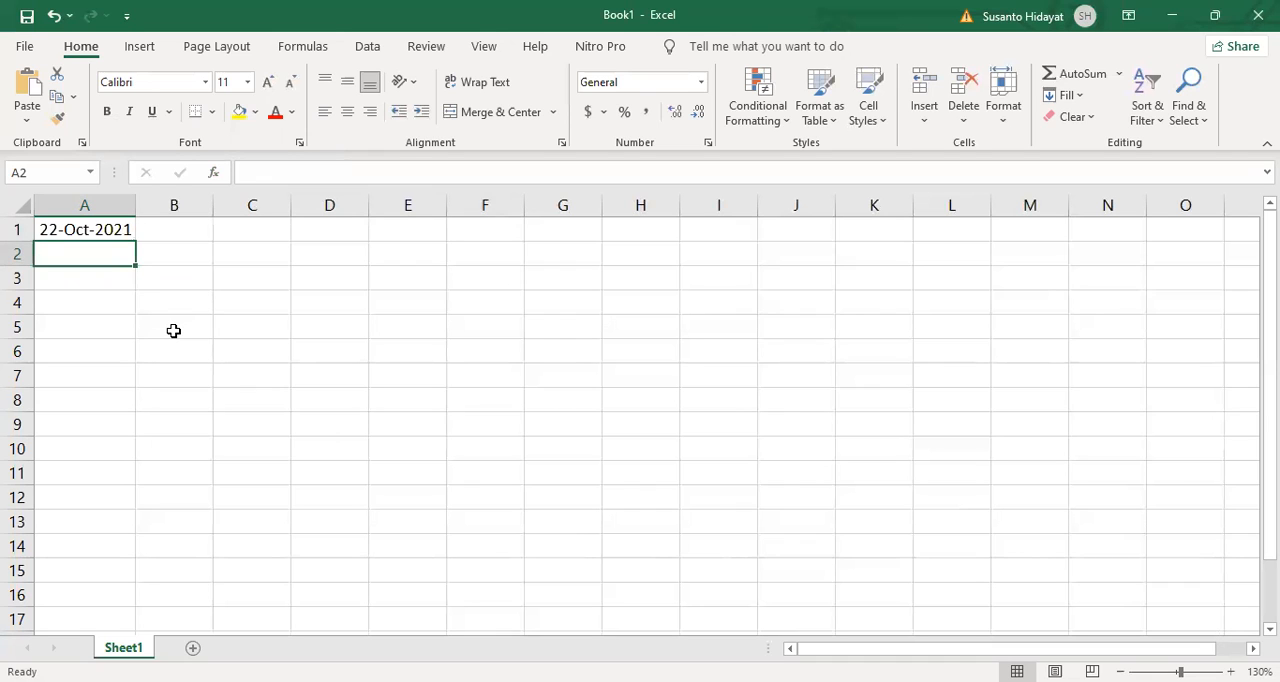
{"action": "type", "text": "22"}
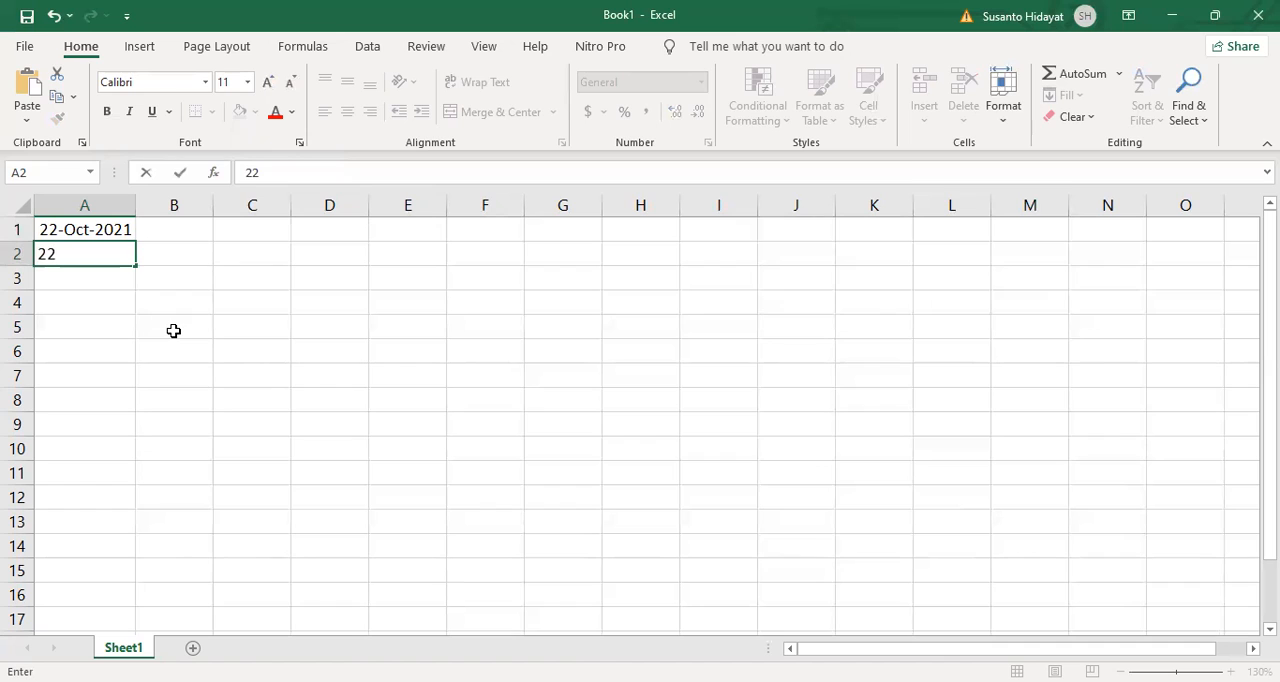
{"action": "type", "text": "OKT21"}
{"action": "key", "text": "Return"}
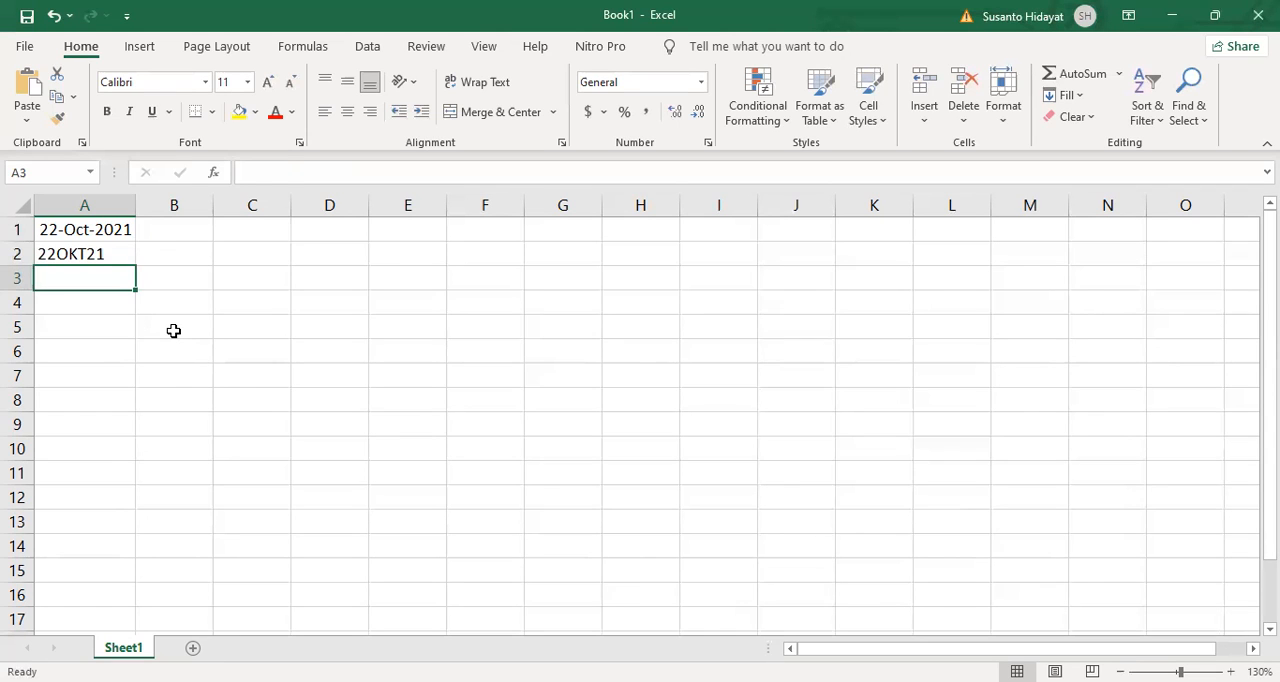
{"action": "key", "text": "Up"}
{"action": "key", "text": "Delete"}
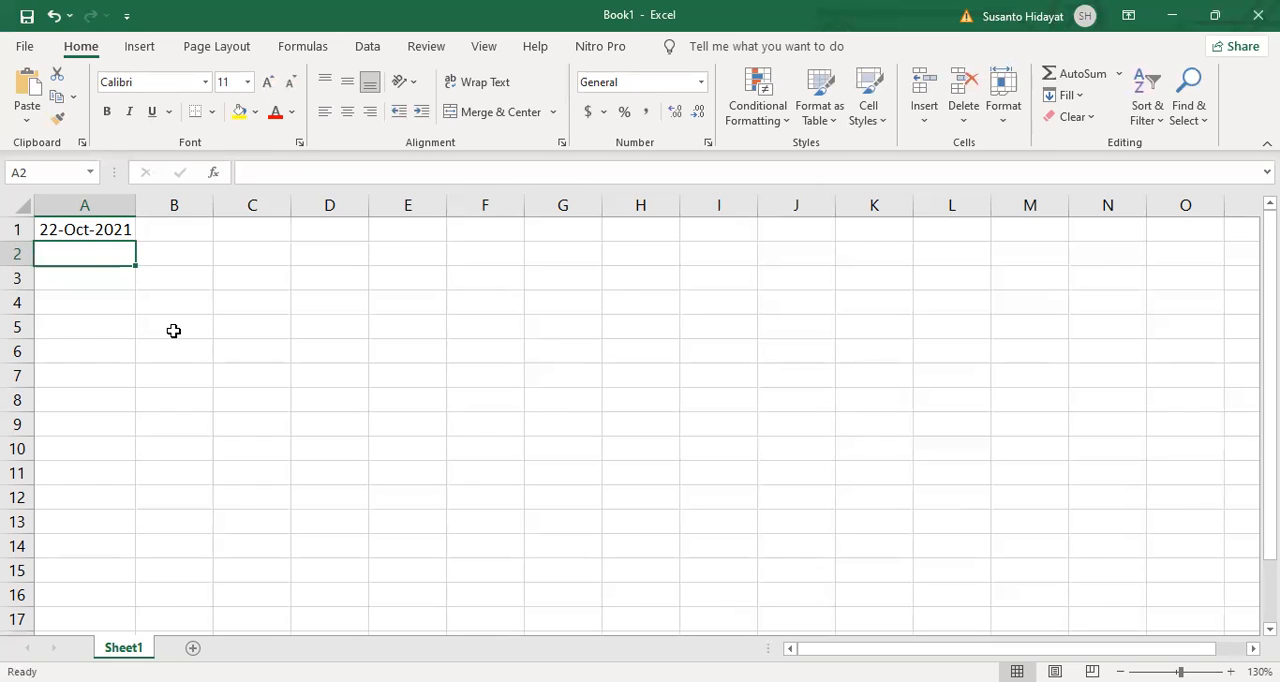
Step: Enter the date in cell A2 directly as 22OCT21
{"action": "type", "text": "22"}
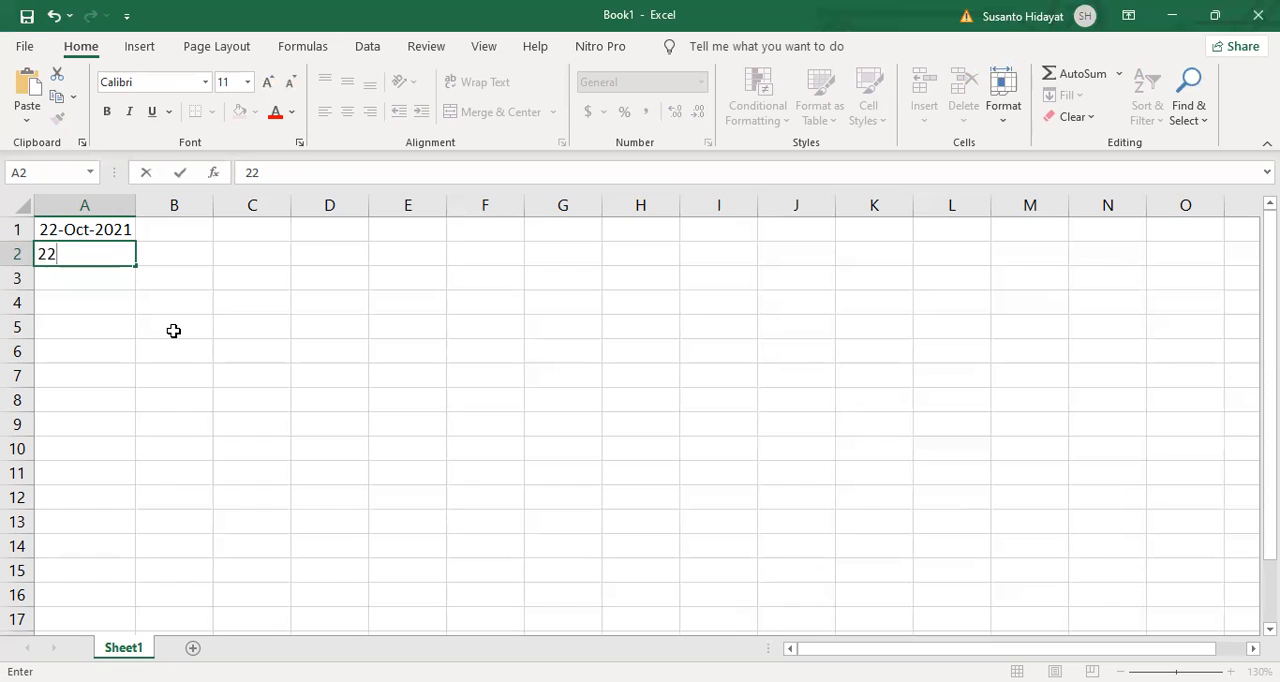
{"action": "type", "text": "OCT21"}
{"action": "key", "text": "Return"}
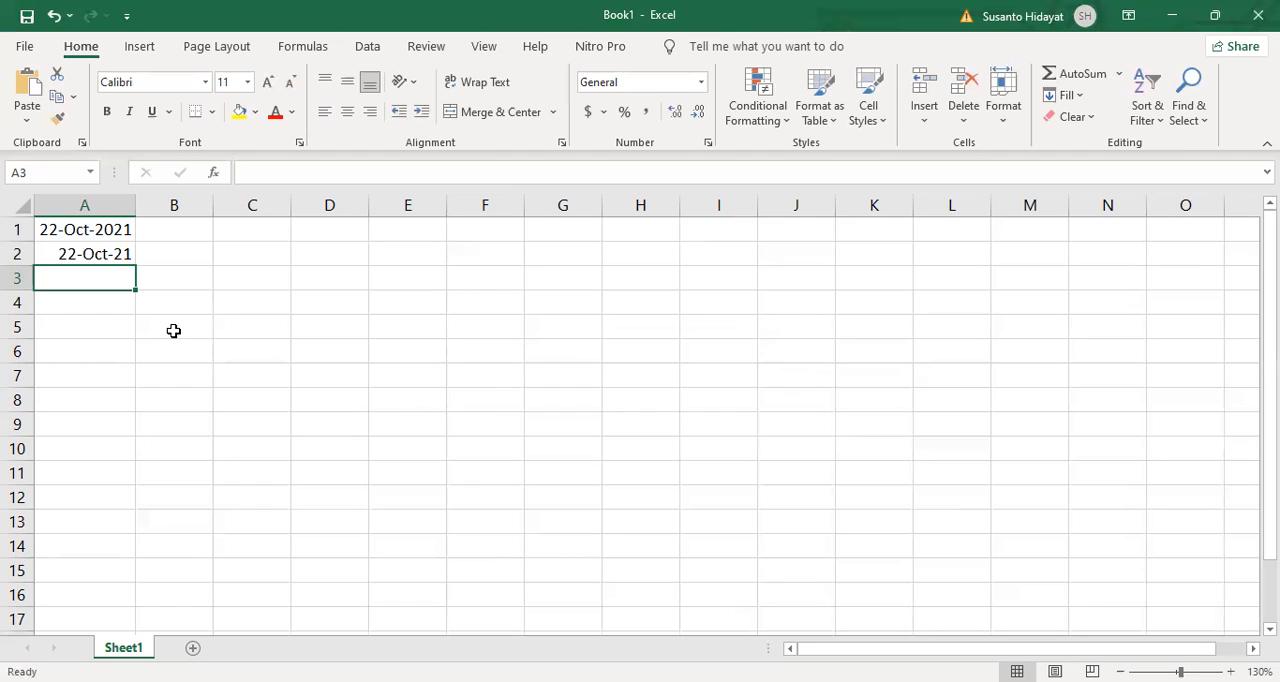
Step: Format cell A2 with the 14-Mar-2012 date type
{"action": "left_click", "coordinate": [82, 253]}
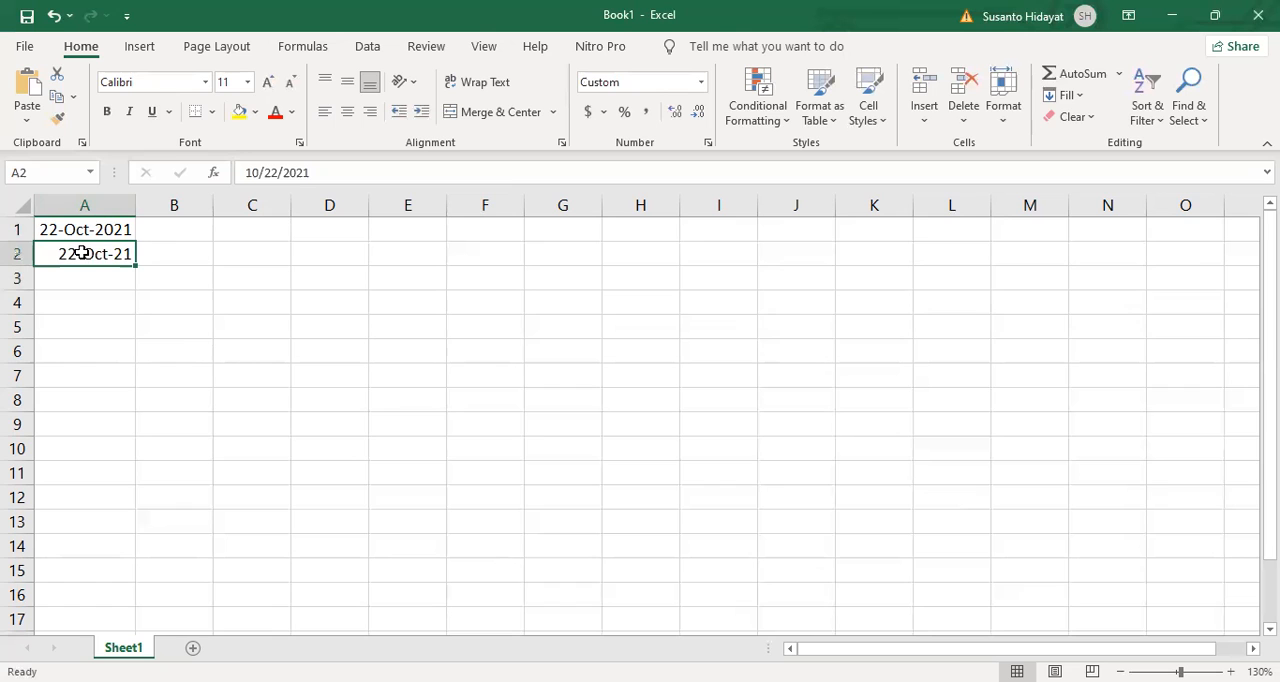
{"action": "right_click", "coordinate": [82, 253]}
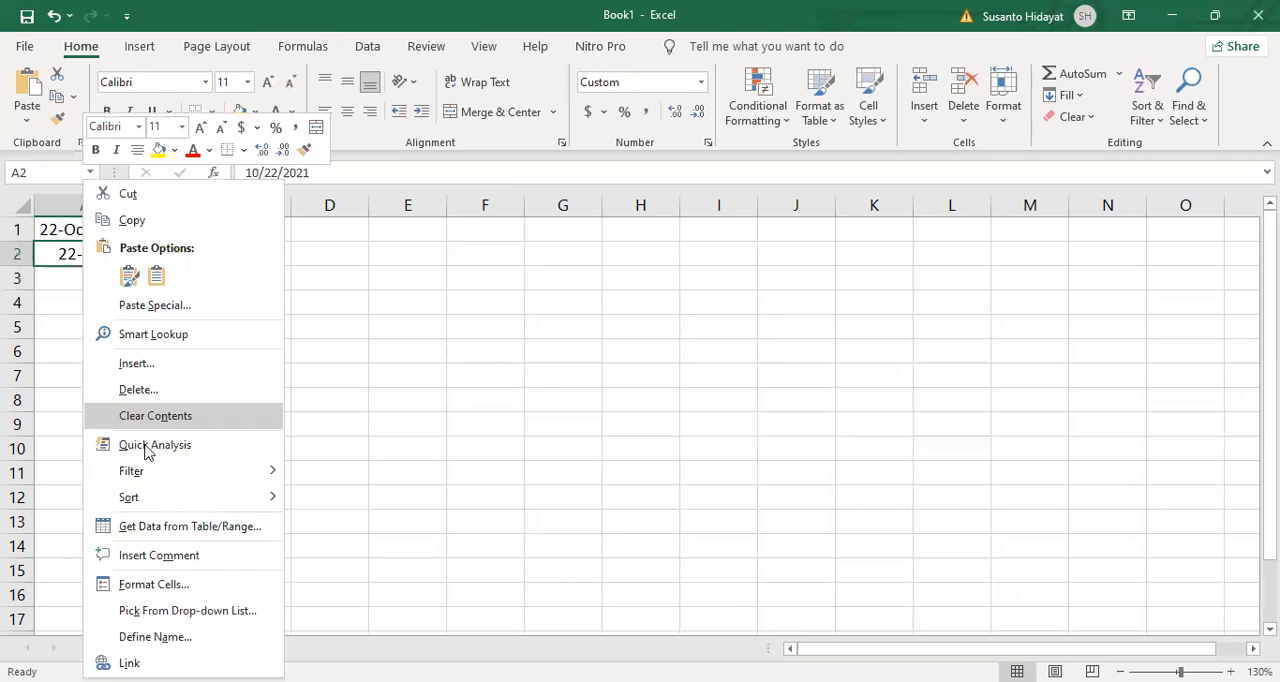
{"action": "left_click", "coordinate": [185, 588]}
{"action": "left_click", "coordinate": [40, 359]}
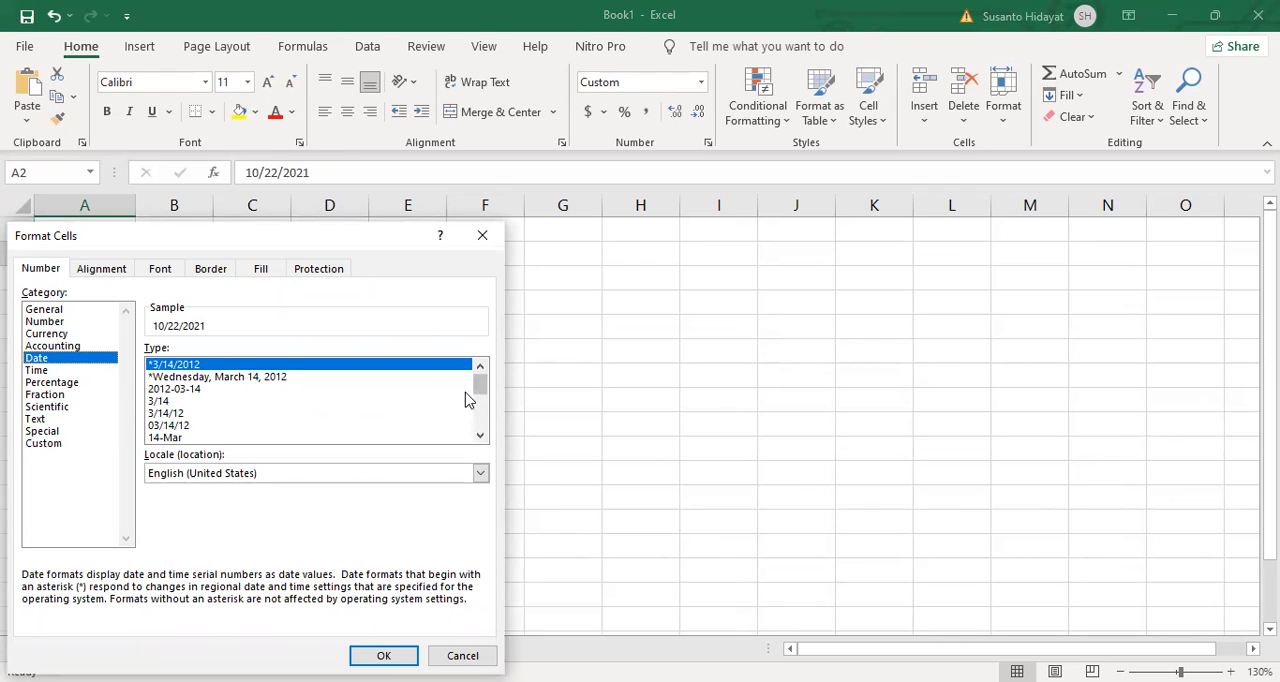
{"action": "scroll", "coordinate": [486, 420], "scroll_direction": "down", "scroll_amount": 4}
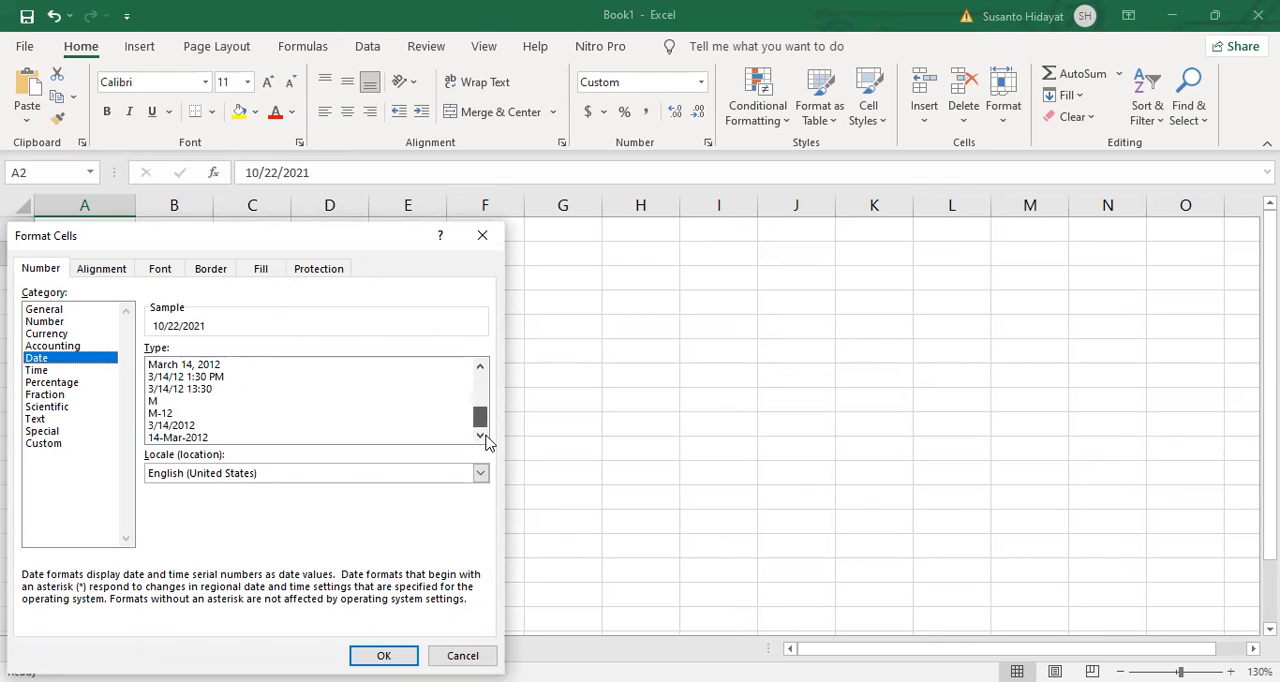
{"action": "left_click", "coordinate": [208, 438]}
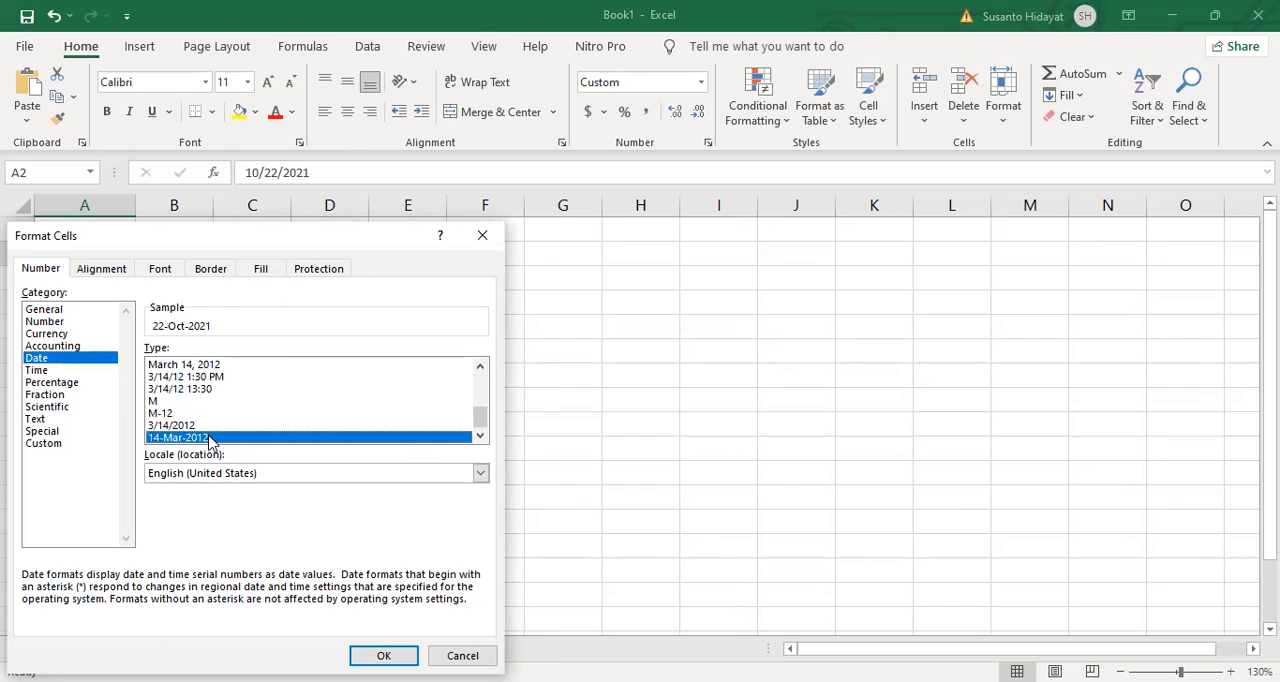
{"action": "key", "text": "Return"}
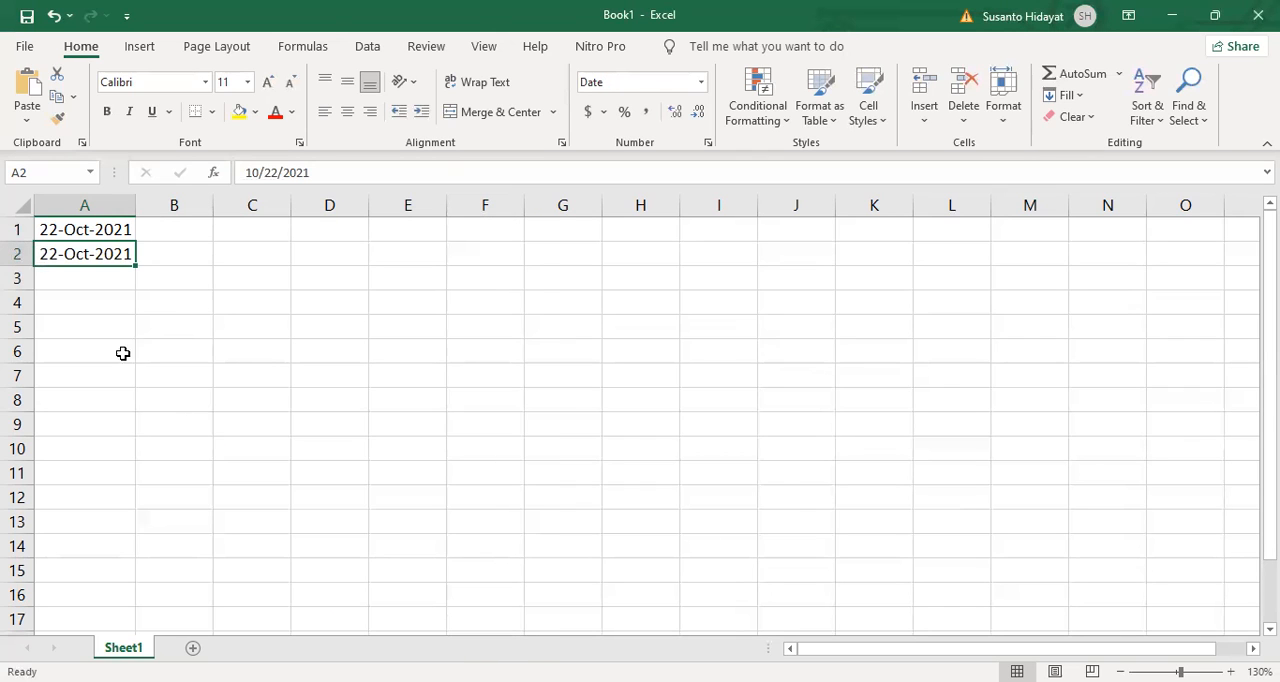
Step: Enter a DATE function in cell A3 with year 2021, month 10 and day 22
{"action": "left_click", "coordinate": [86, 277]}
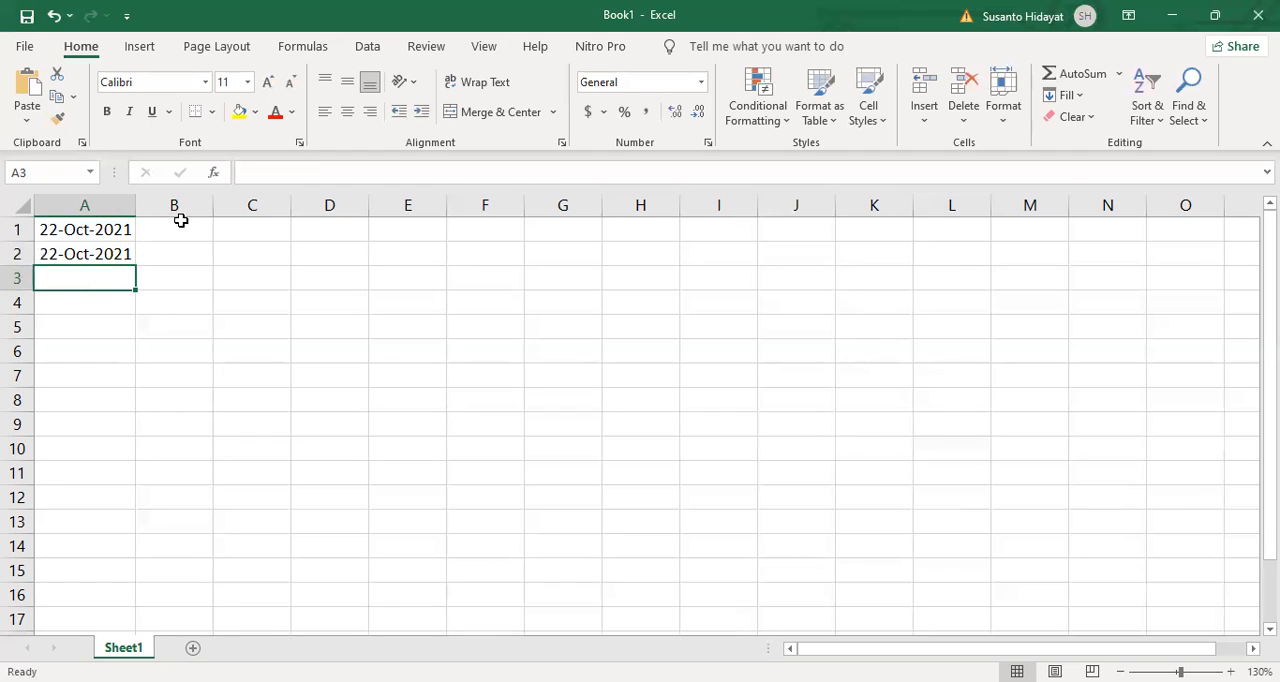
{"action": "left_click", "coordinate": [218, 174]}
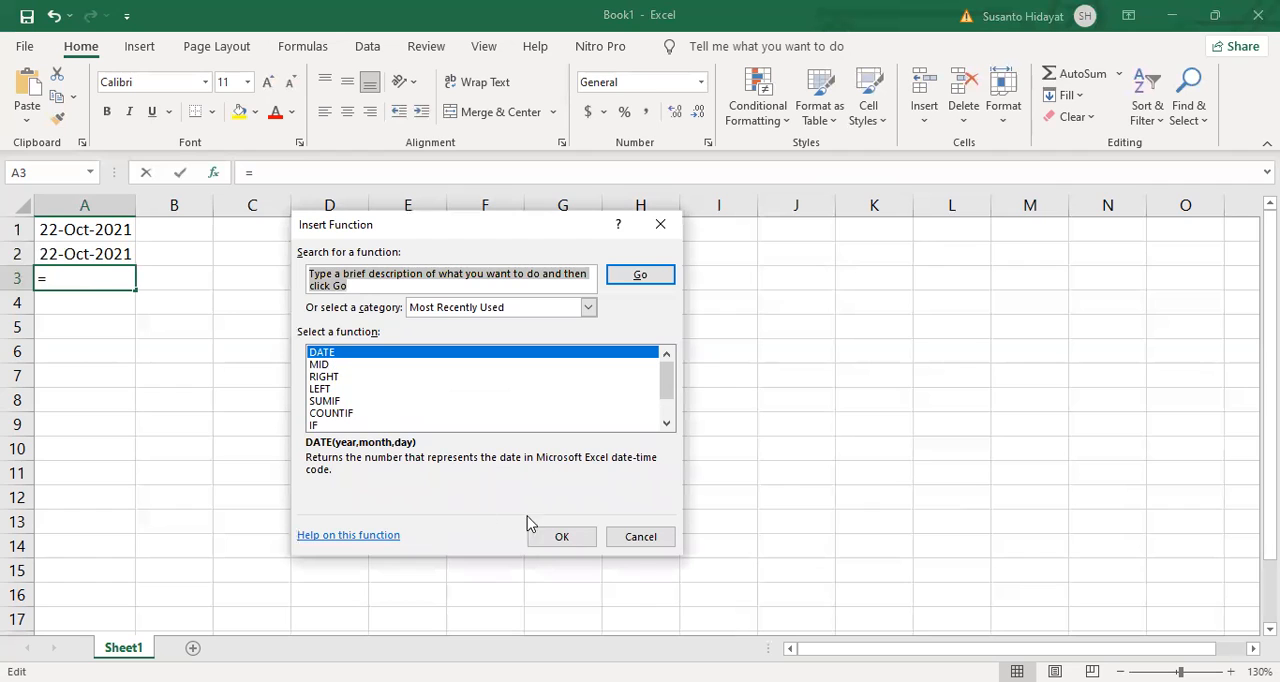
{"action": "left_click", "coordinate": [561, 538]}
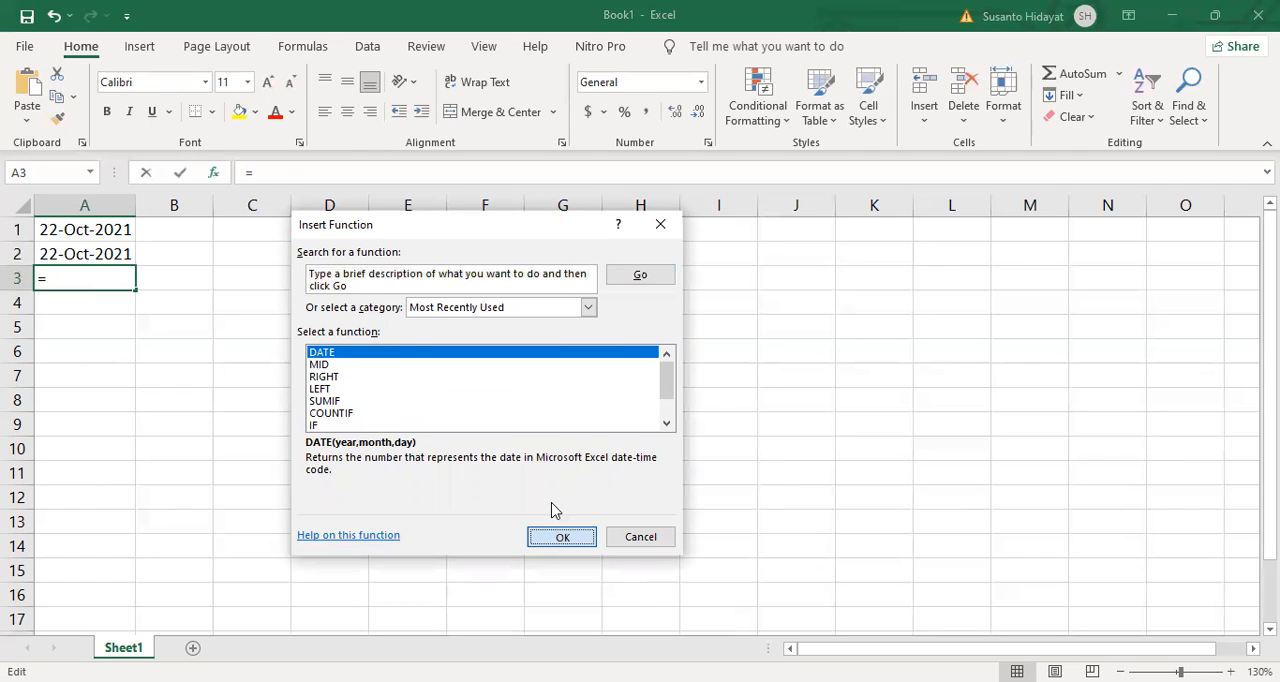
{"action": "type", "text": "2021"}
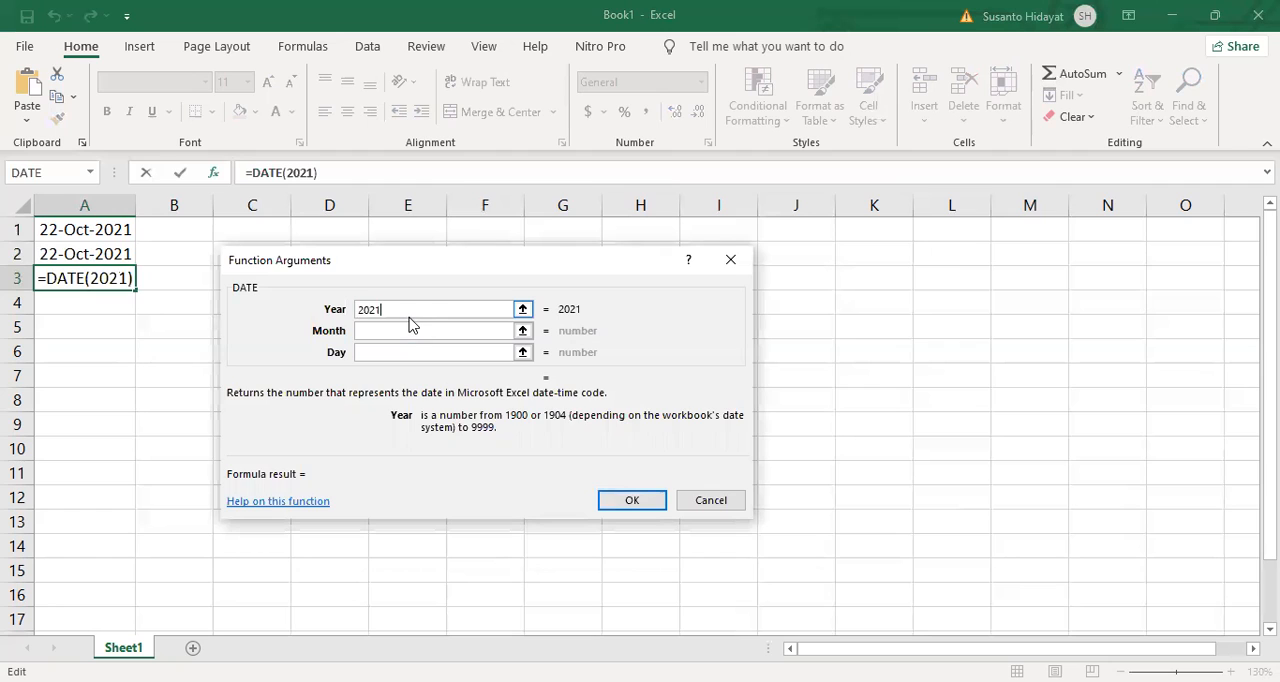
{"action": "key", "text": "Tab"}
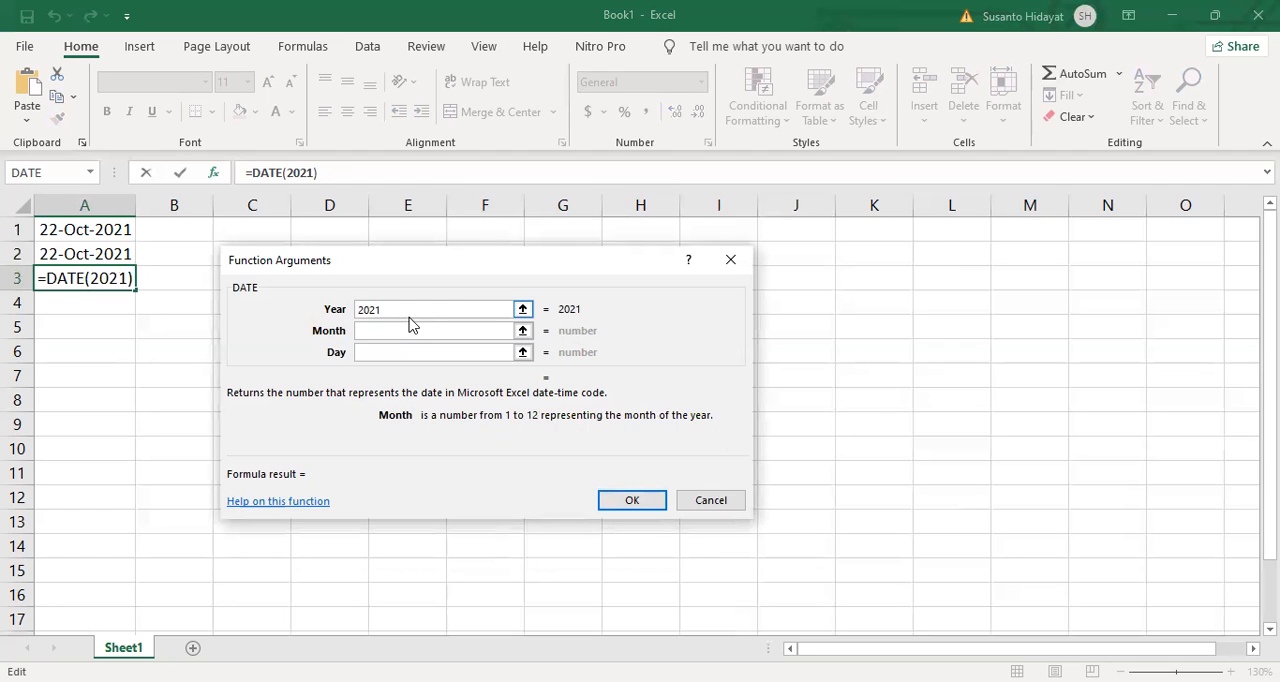
{"action": "type", "text": "10"}
{"action": "key", "text": "Tab"}
{"action": "type", "text": "22"}
{"action": "left_click", "coordinate": [408, 316]}
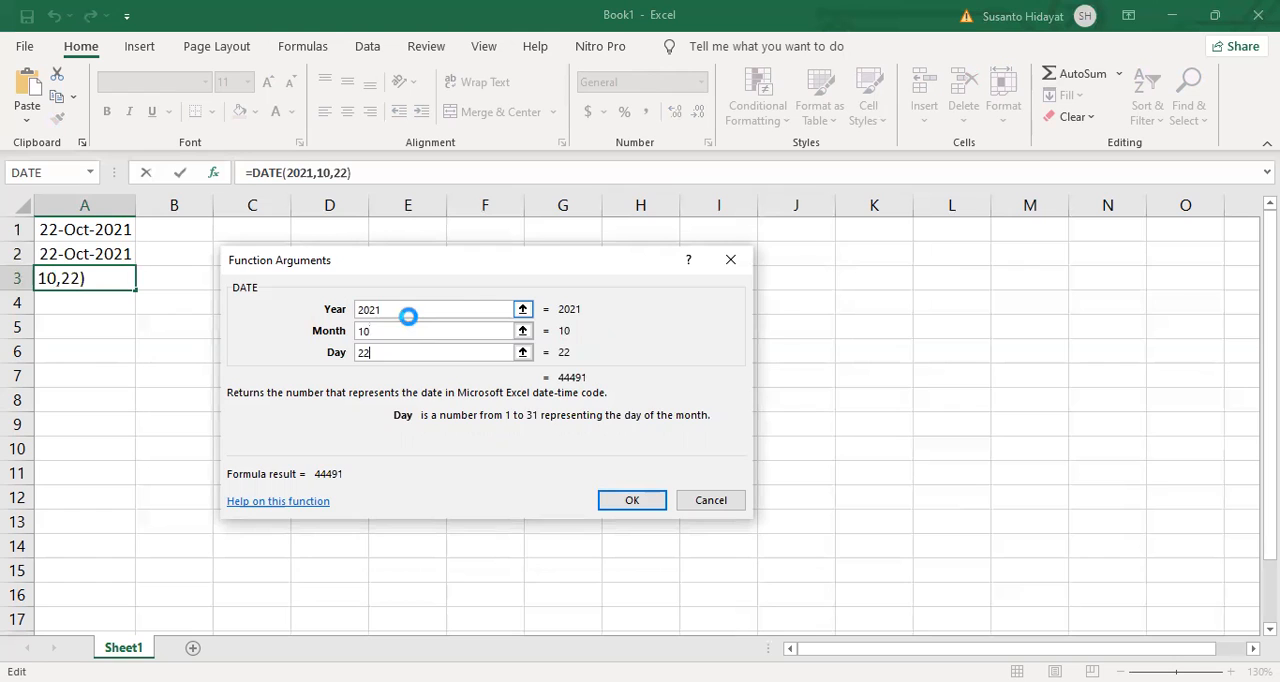
{"action": "key", "text": "Return"}
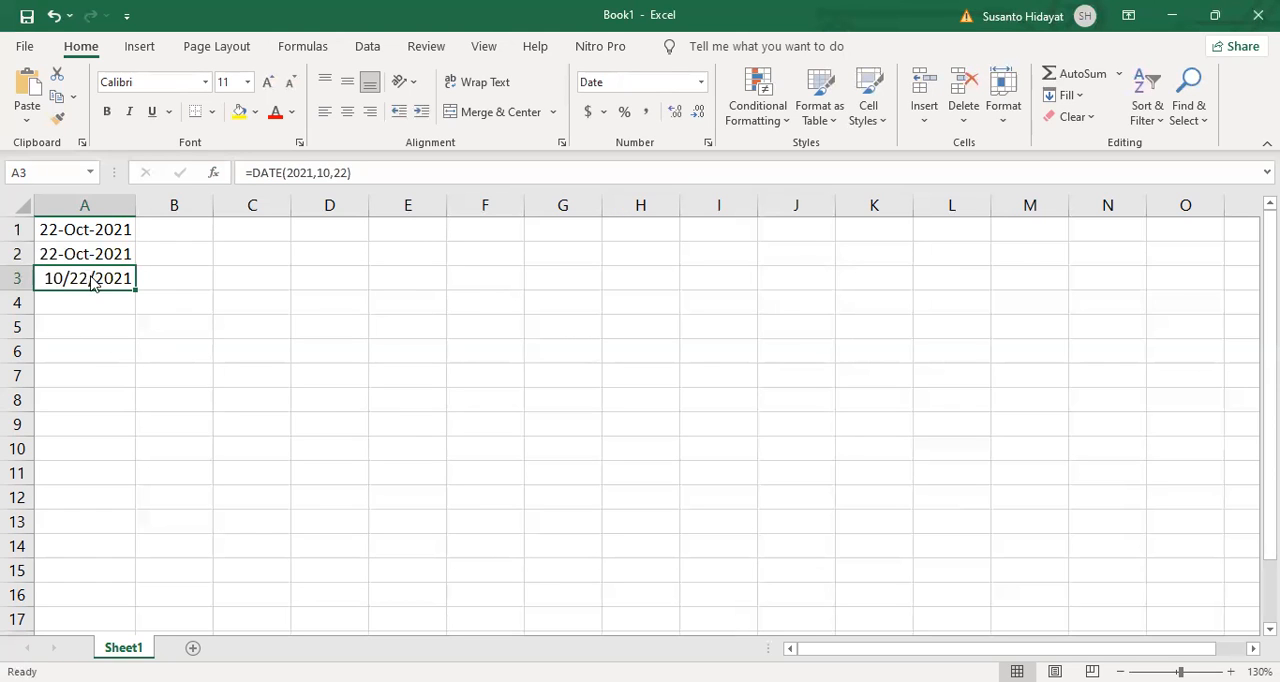
Step: Format cell A3 with the 14-Mar-2012 date type
{"action": "right_click", "coordinate": [90, 279]}
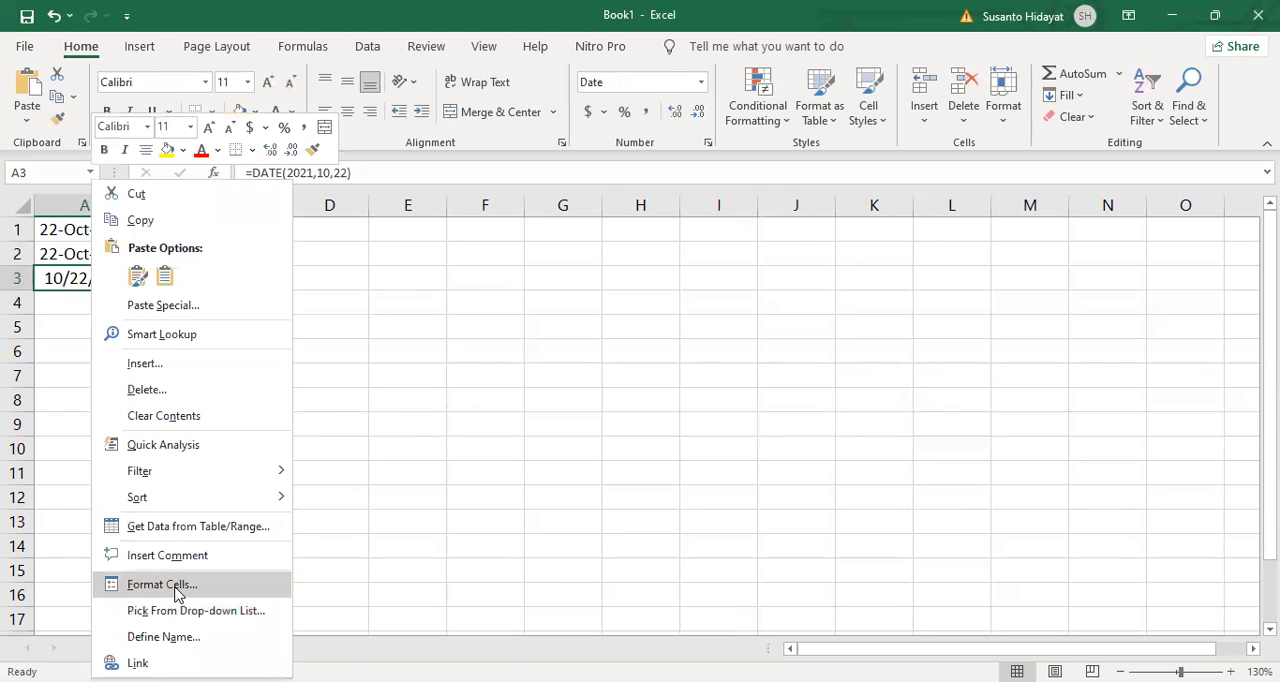
{"action": "left_click", "coordinate": [175, 584]}
{"action": "left_click", "coordinate": [481, 437]}
{"action": "triple_click", "coordinate": [483, 438]}
{"action": "triple_click", "coordinate": [483, 438]}
{"action": "double_click", "coordinate": [483, 438]}
{"action": "double_click", "coordinate": [483, 438]}
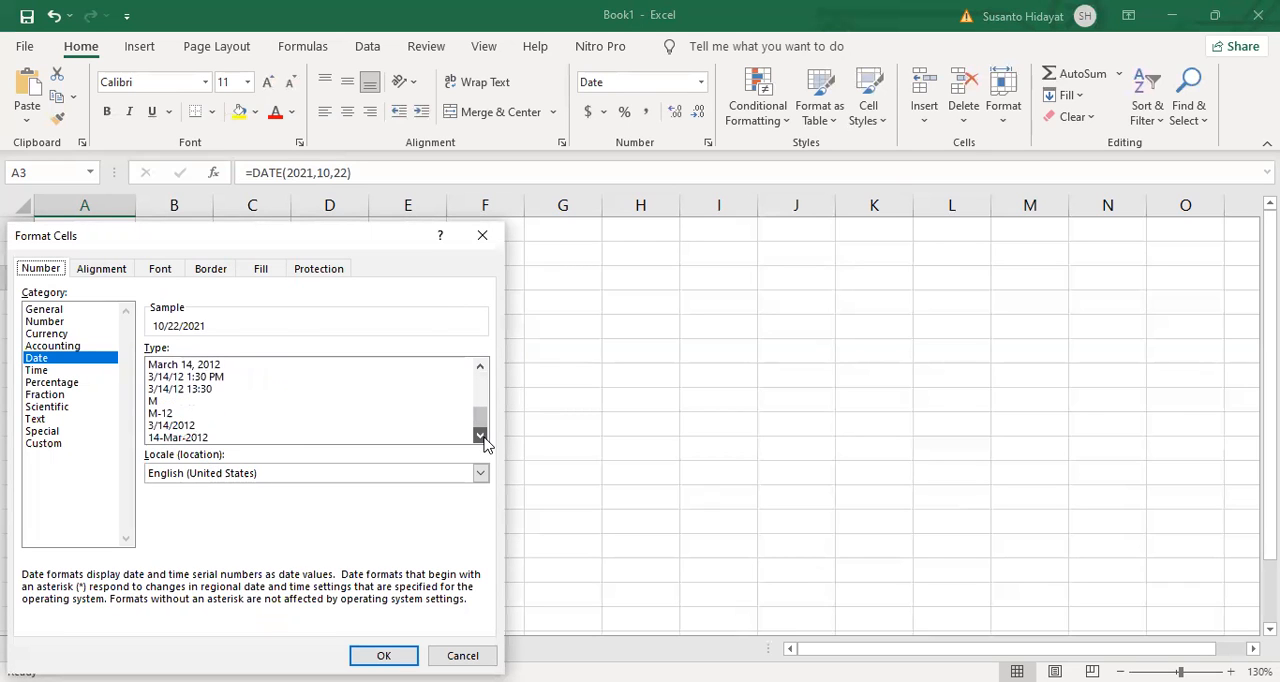
{"action": "left_click", "coordinate": [197, 438]}
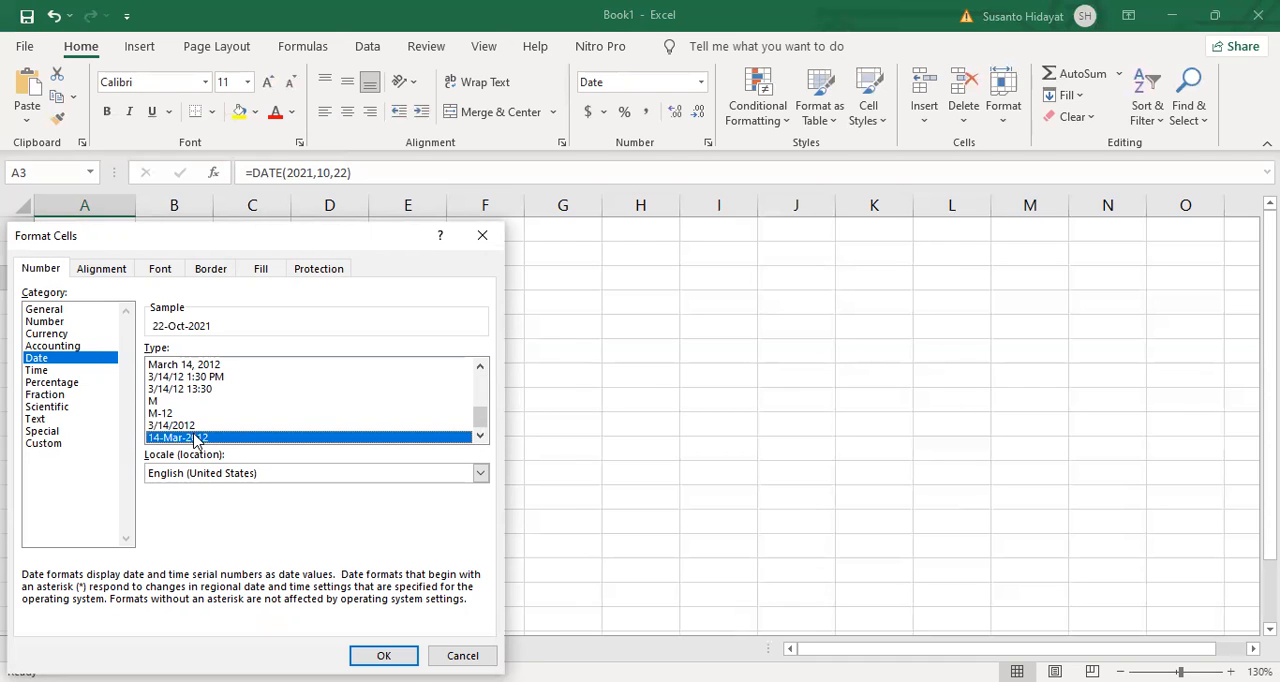
{"action": "double_click", "coordinate": [197, 440]}
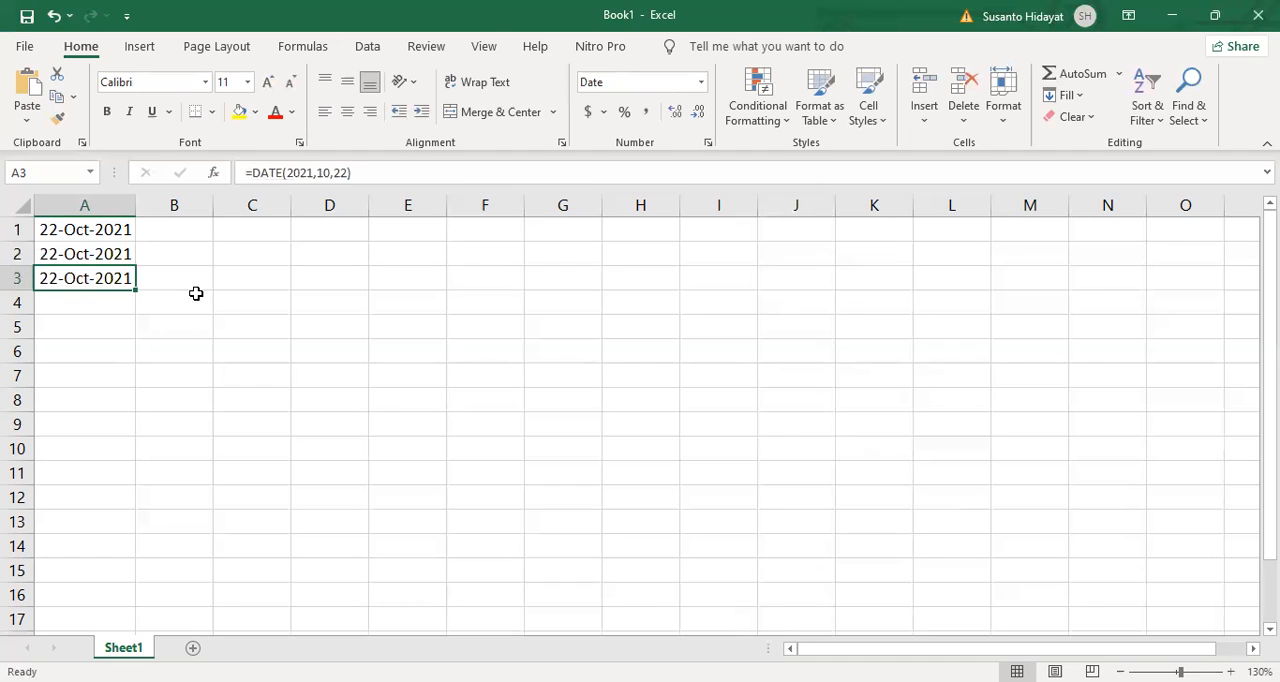
Step: Apply the comma number style without decimals to the dates in cells A2:A3
{"action": "left_click", "coordinate": [104, 255]}
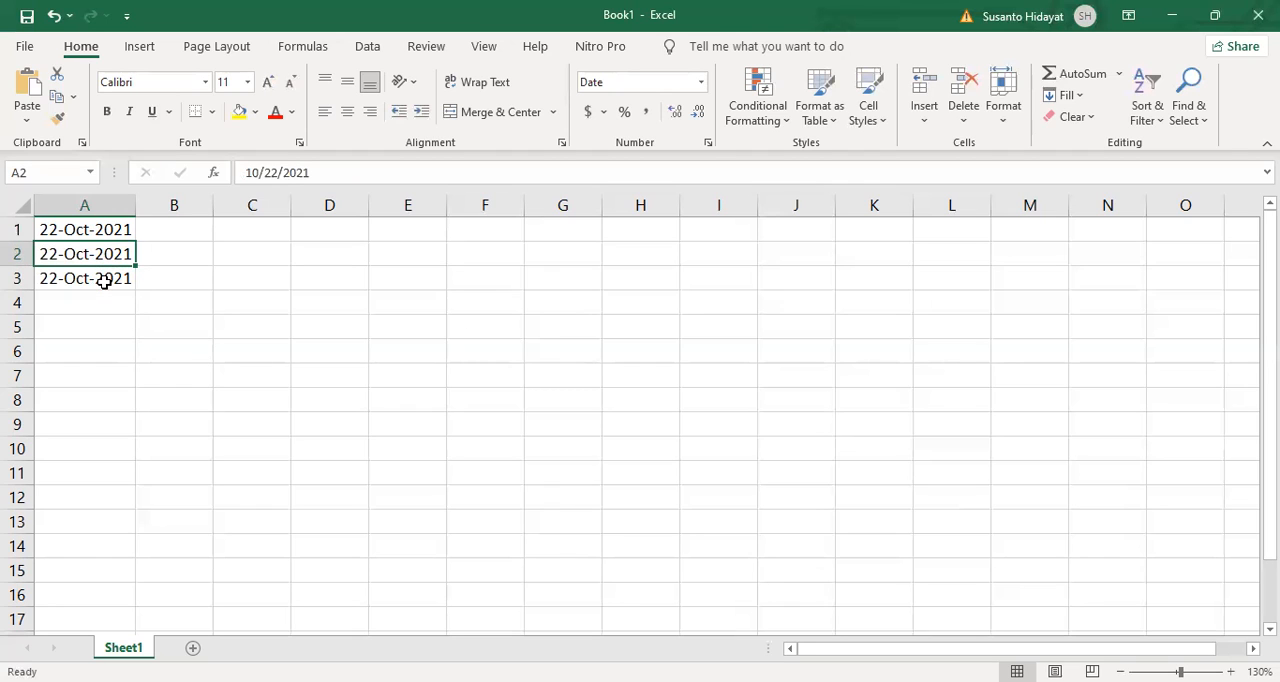
{"action": "left_click", "coordinate": [104, 282], "text": "shift"}
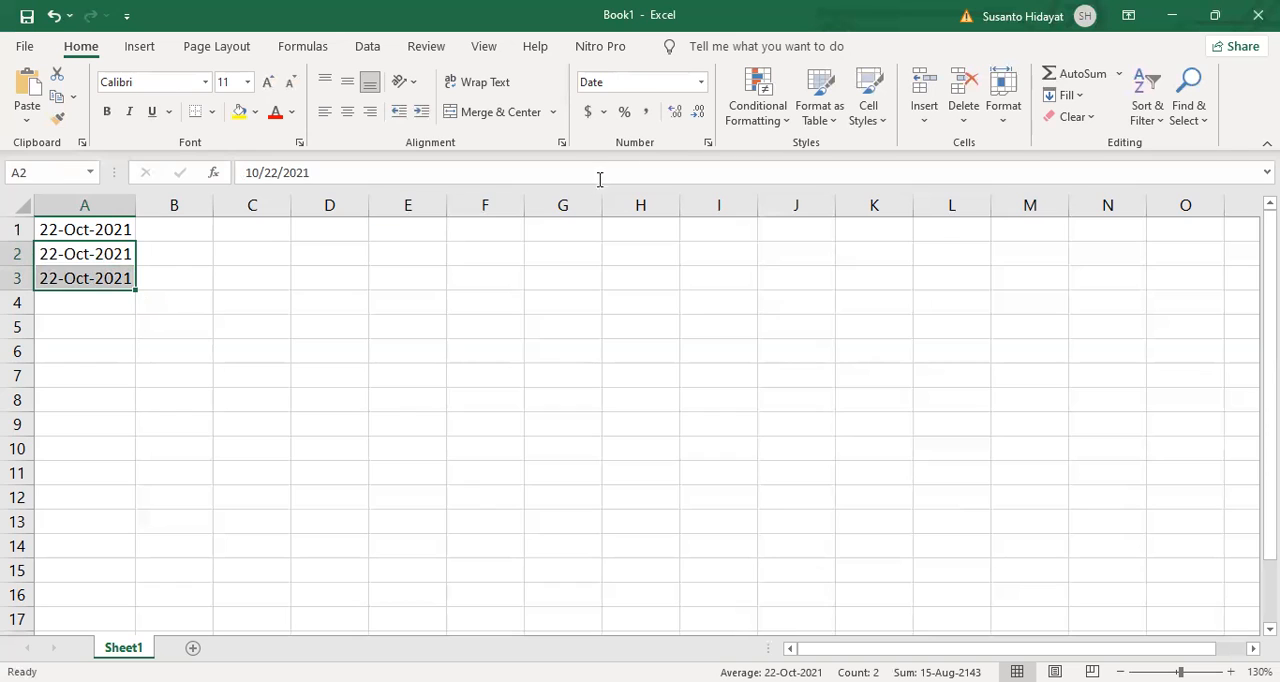
{"action": "left_click", "coordinate": [647, 114]}
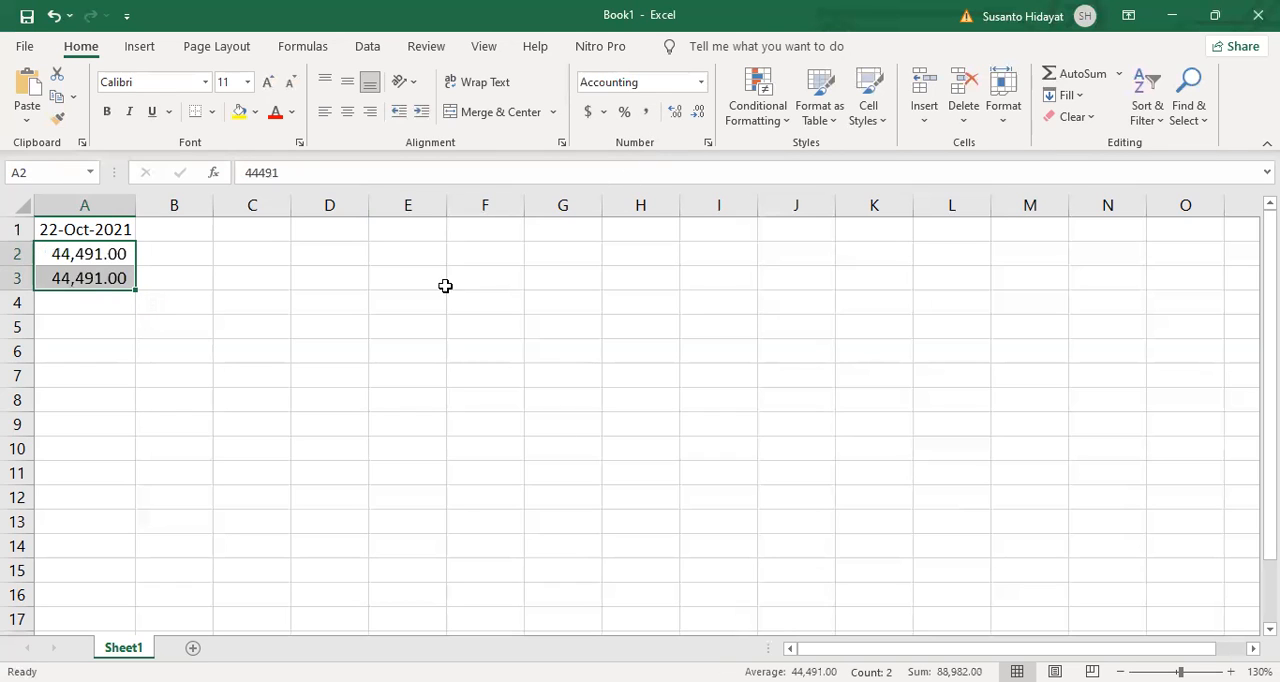
{"action": "left_click", "coordinate": [700, 113]}
{"action": "left_click", "coordinate": [701, 115]}
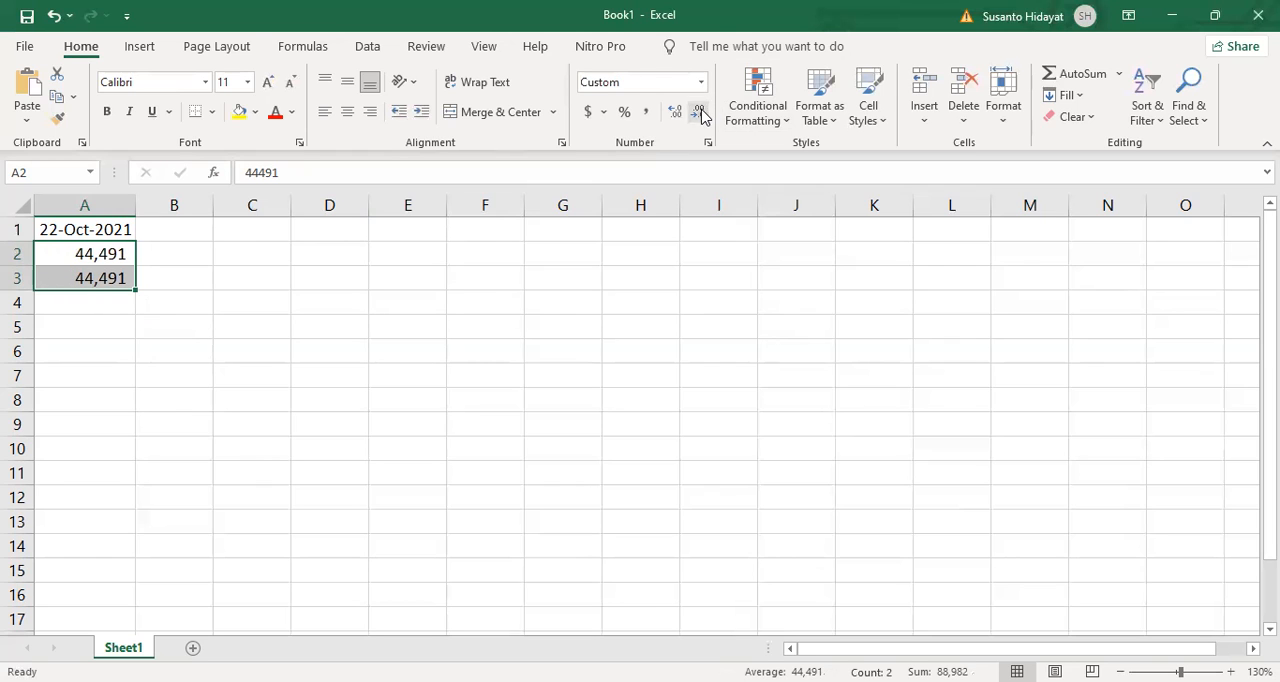
{"action": "left_click", "coordinate": [276, 310]}
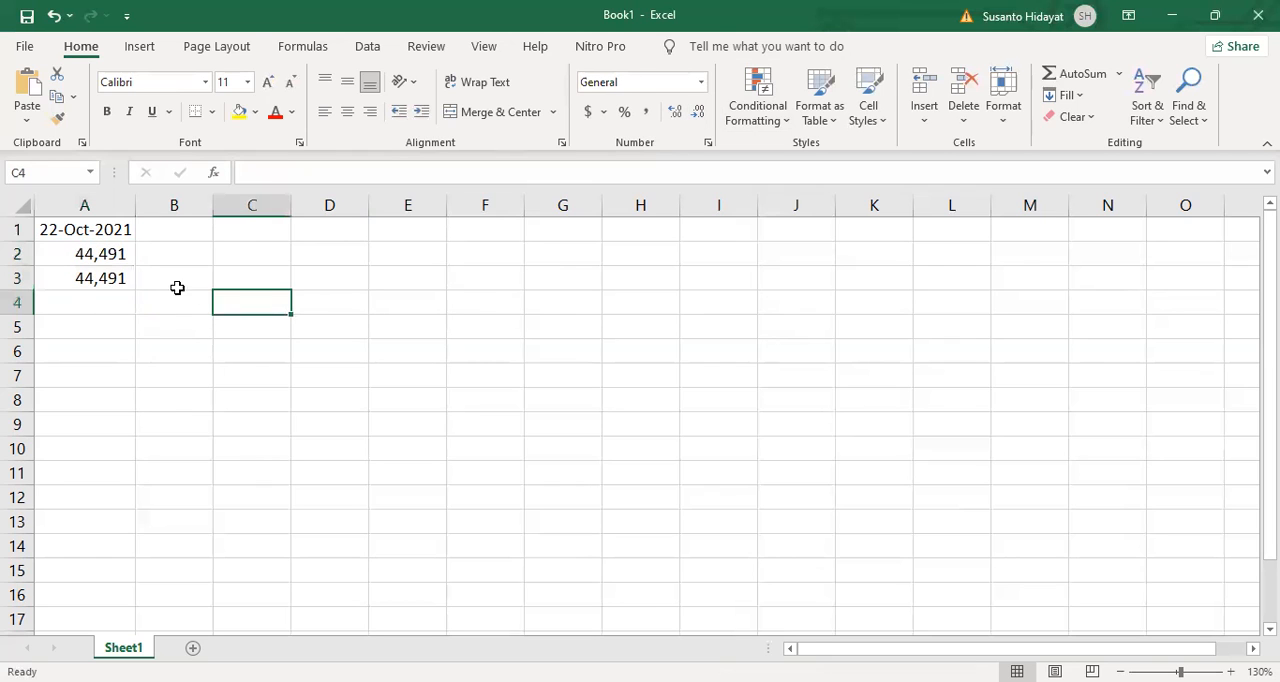
Step: Copy the date format of cell A1 to cells A2:A3 with Format Painter
{"action": "left_click", "coordinate": [120, 236]}
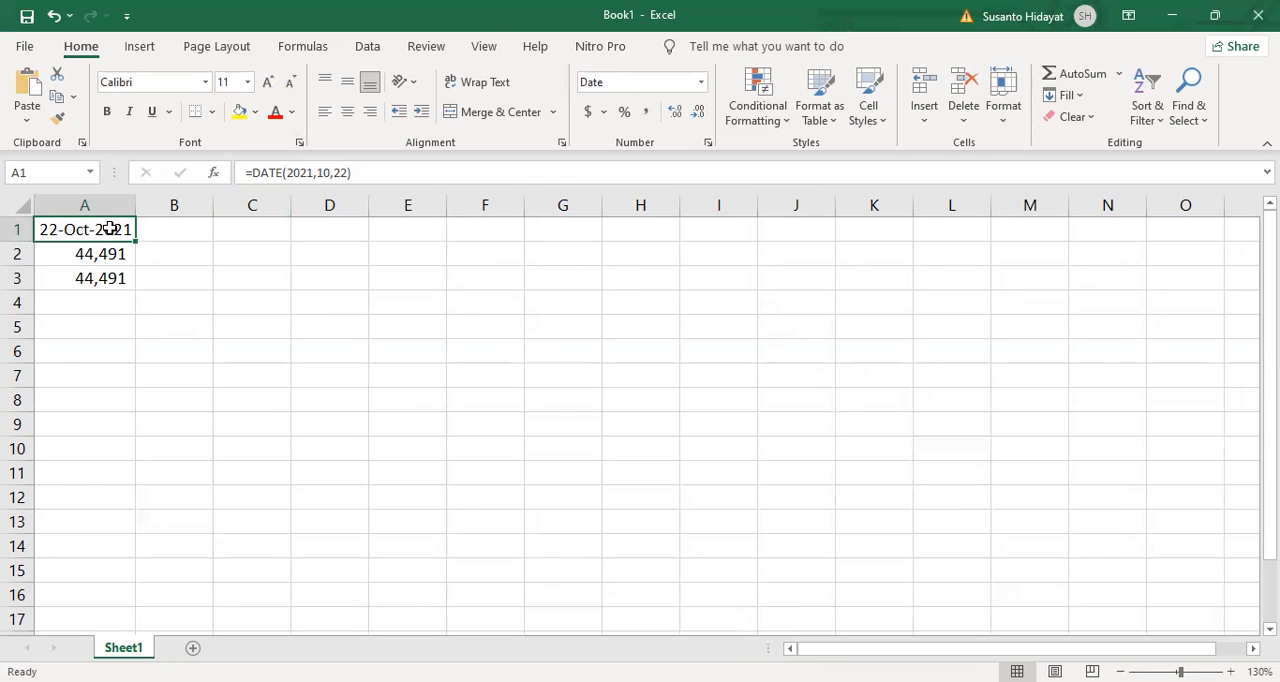
{"action": "left_click", "coordinate": [59, 127]}
{"action": "left_click_drag", "start_coordinate": [114, 251], "coordinate": [119, 286]}
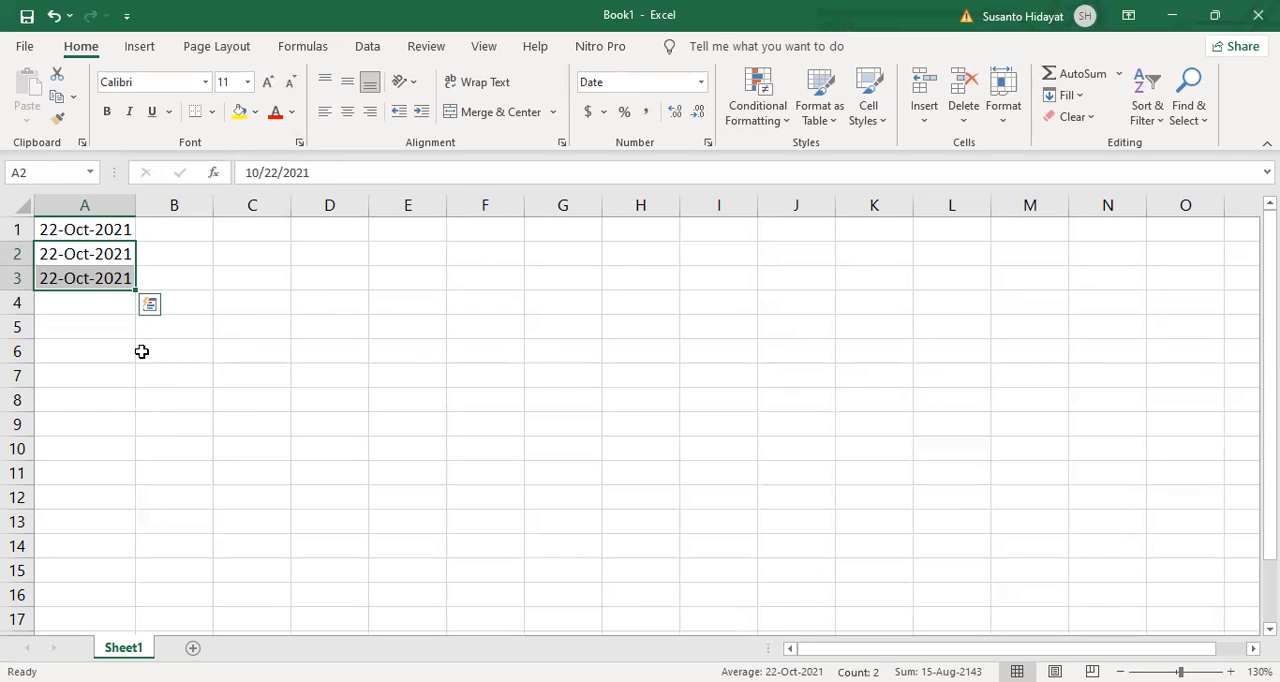
{"action": "left_click", "coordinate": [97, 327]}
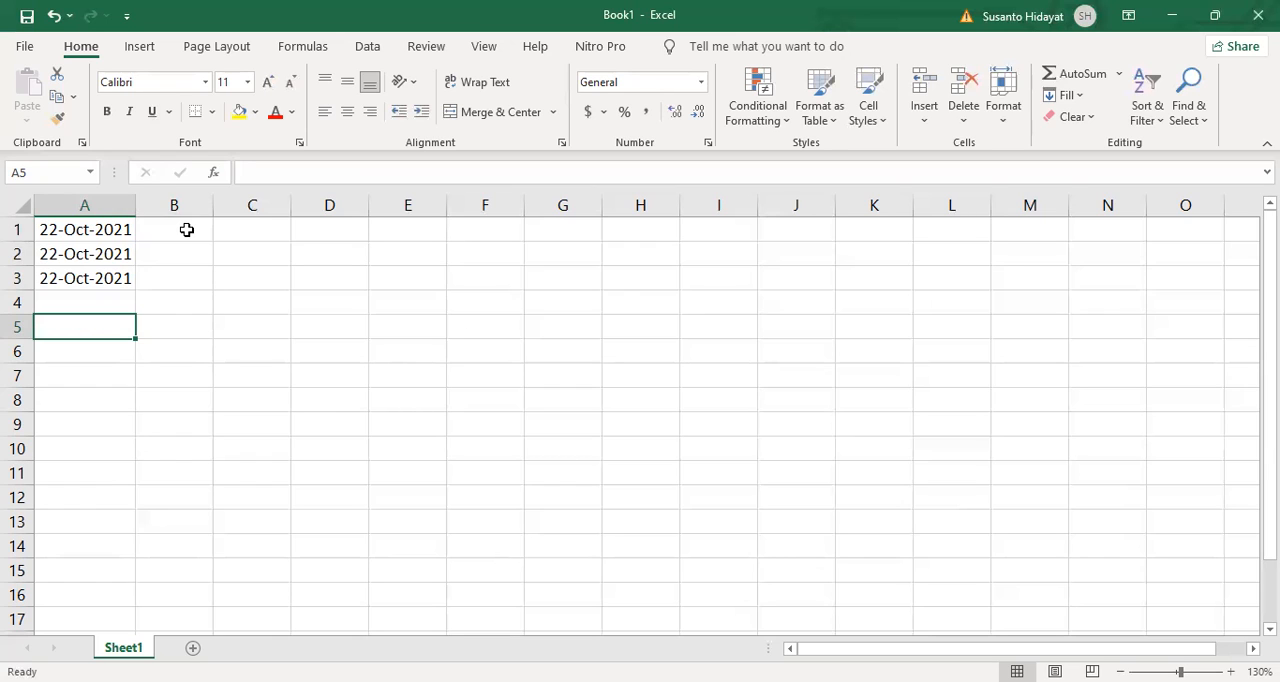
Step: Enter 2021, 10 and 22 in cells B1, B2 and B3
{"action": "left_click", "coordinate": [186, 230]}
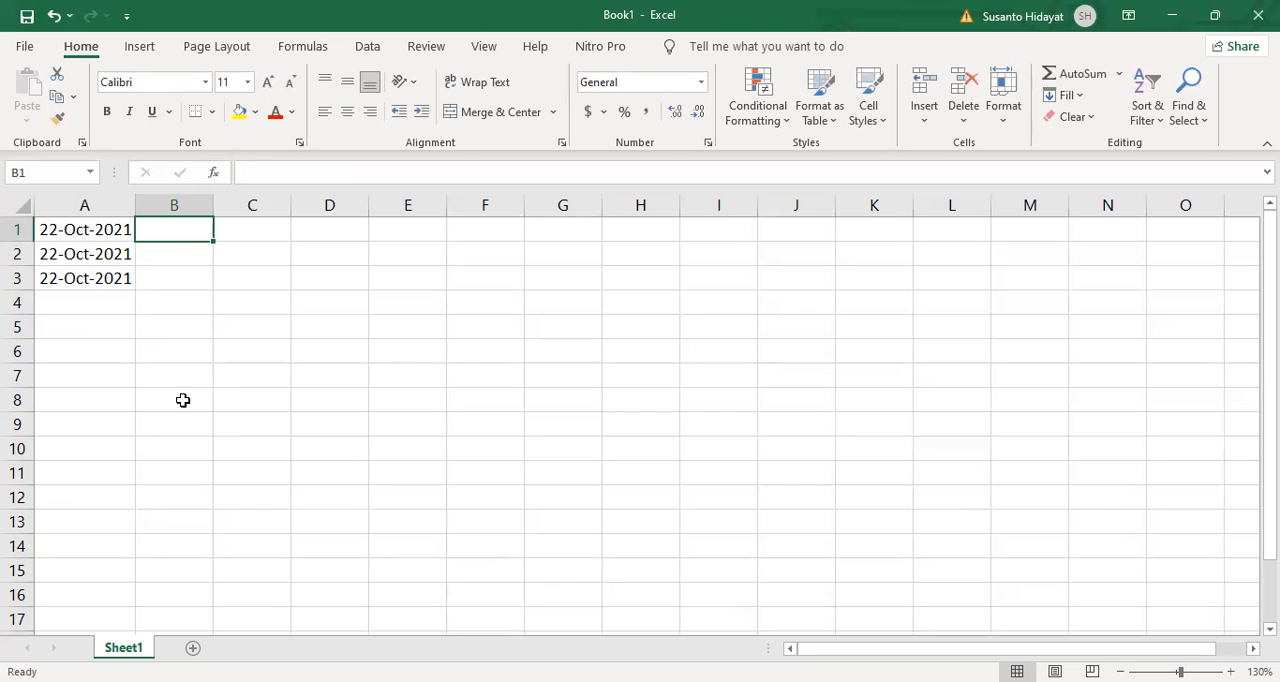
{"action": "type", "text": "2021"}
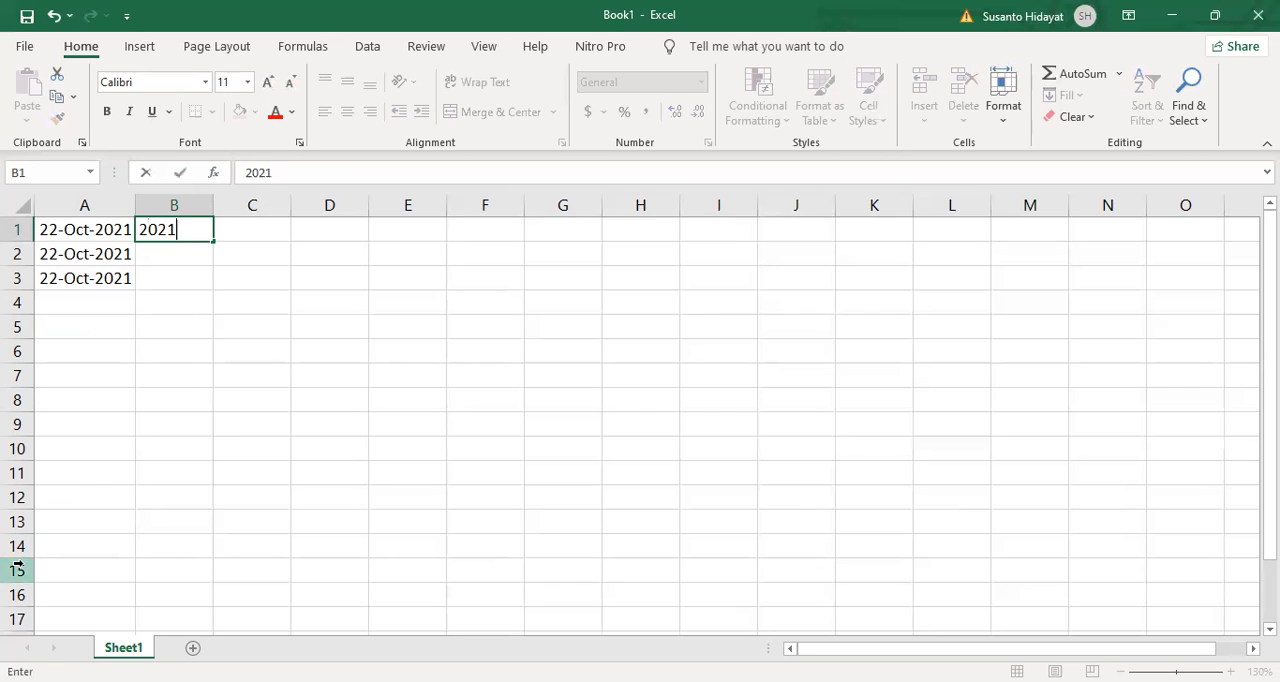
{"action": "key", "text": "Return"}
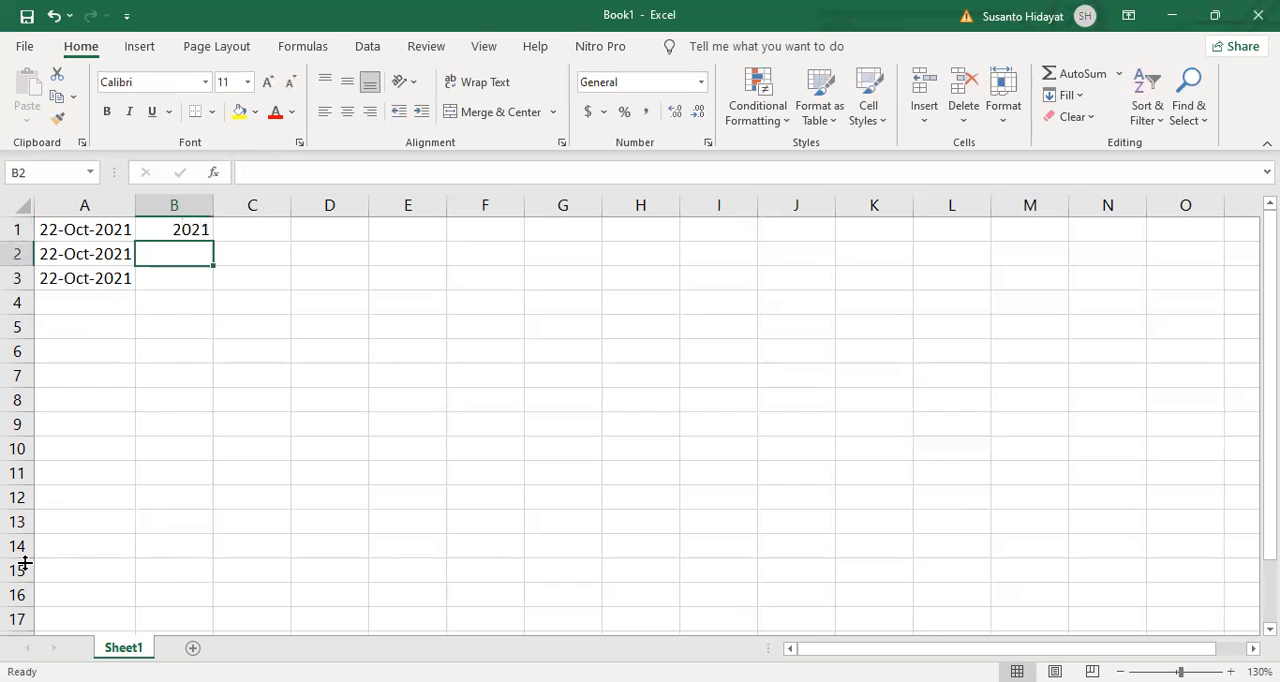
{"action": "type", "text": "10"}
{"action": "key", "text": "Return"}
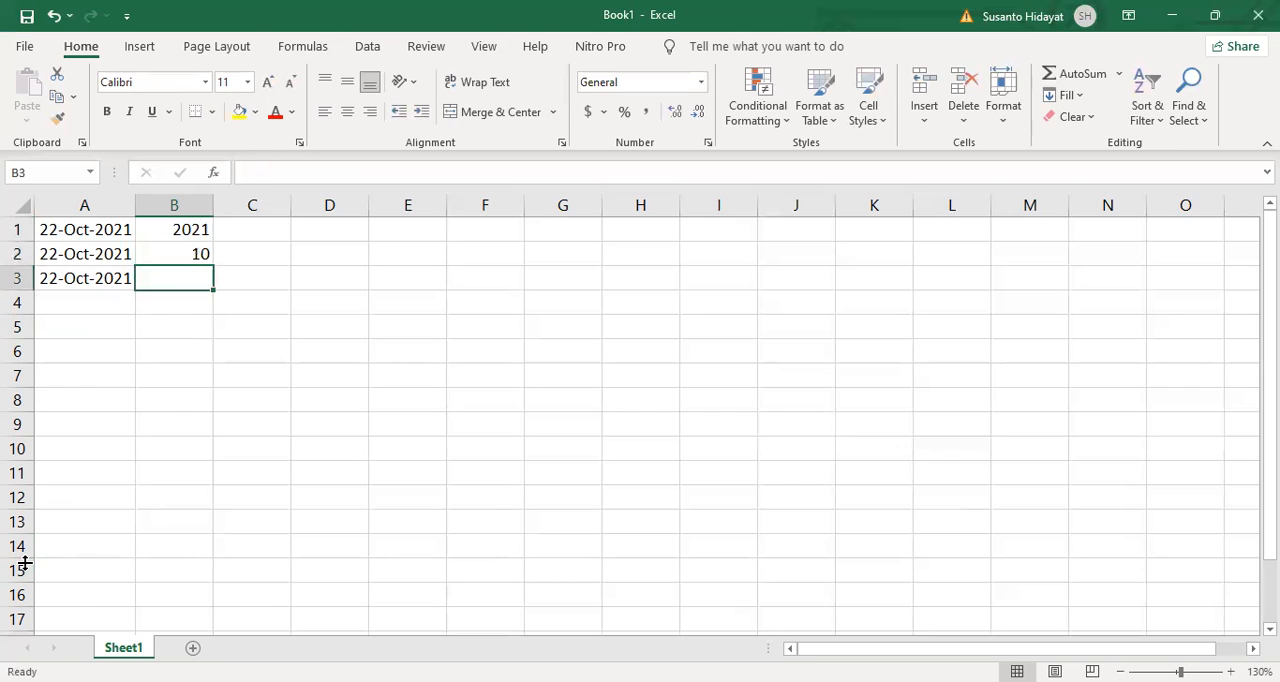
{"action": "type", "text": "22"}
{"action": "key", "text": "Return"}
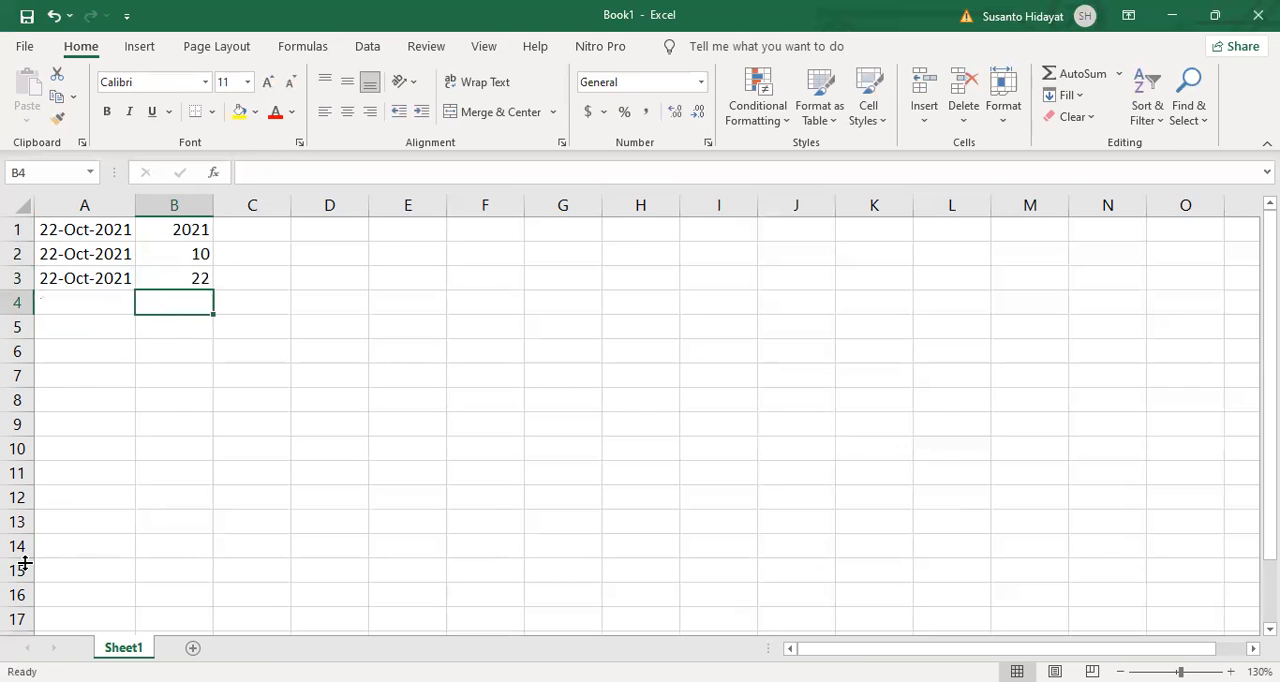
Step: Enter a DATE function in cell A5 using B1 as year, B2 as month and B3 as day
{"action": "left_click", "coordinate": [109, 345]}
{"action": "left_click", "coordinate": [104, 329]}
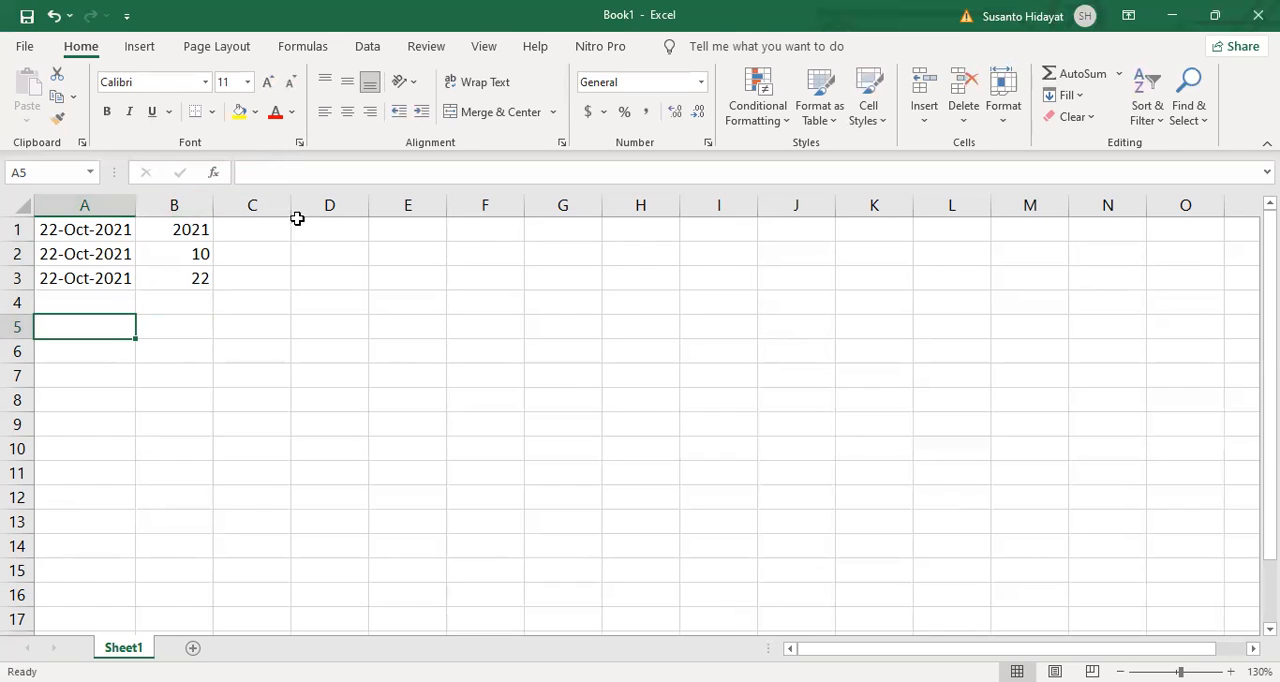
{"action": "left_click", "coordinate": [215, 174]}
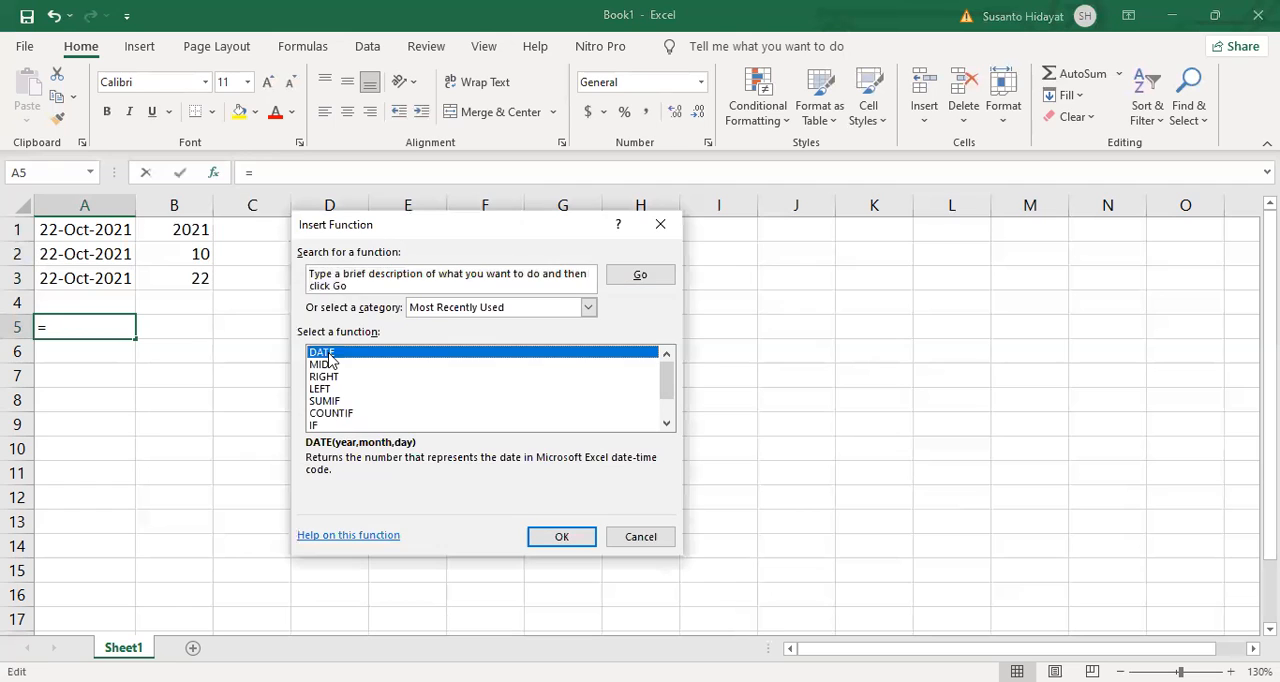
{"action": "left_click", "coordinate": [565, 540]}
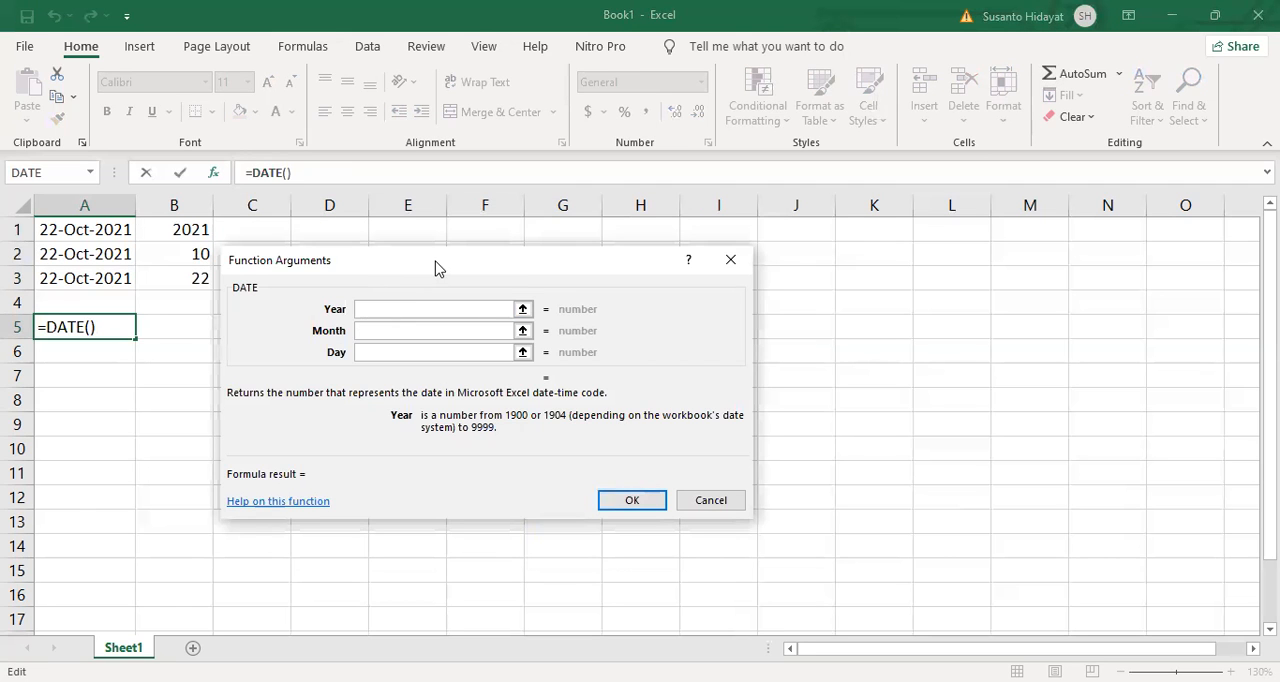
{"action": "left_click_drag", "start_coordinate": [444, 267], "coordinate": [529, 259]}
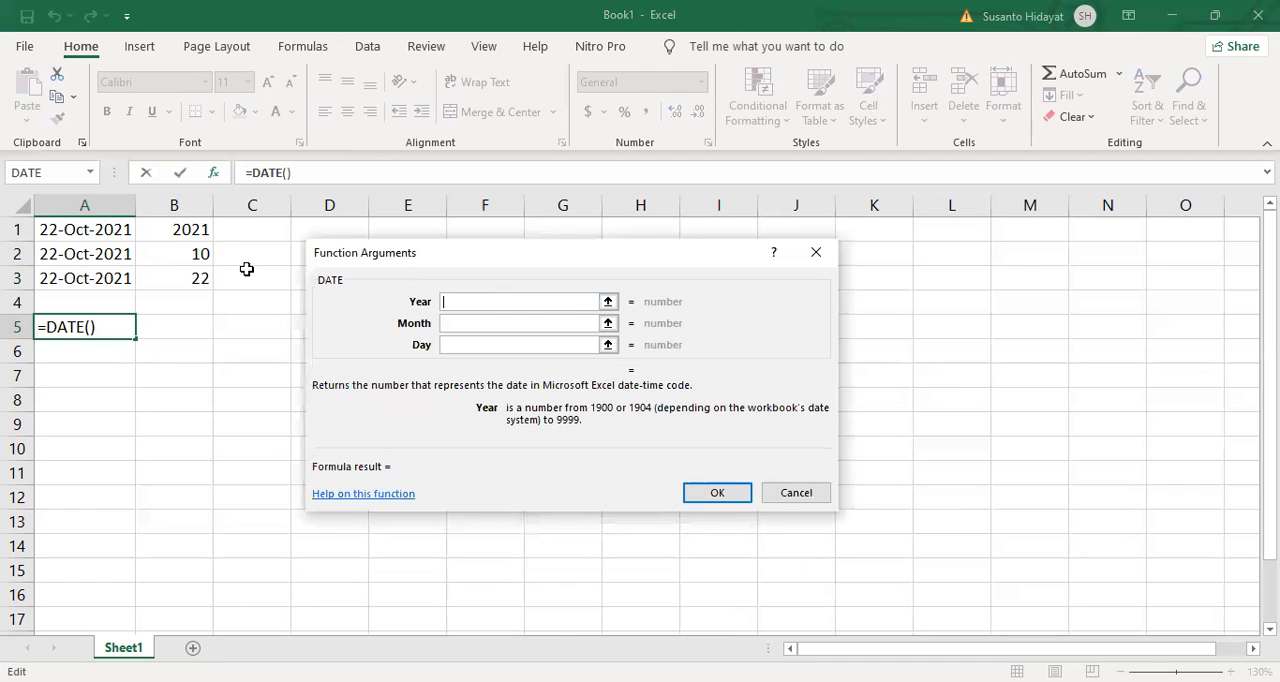
{"action": "left_click", "coordinate": [192, 229]}
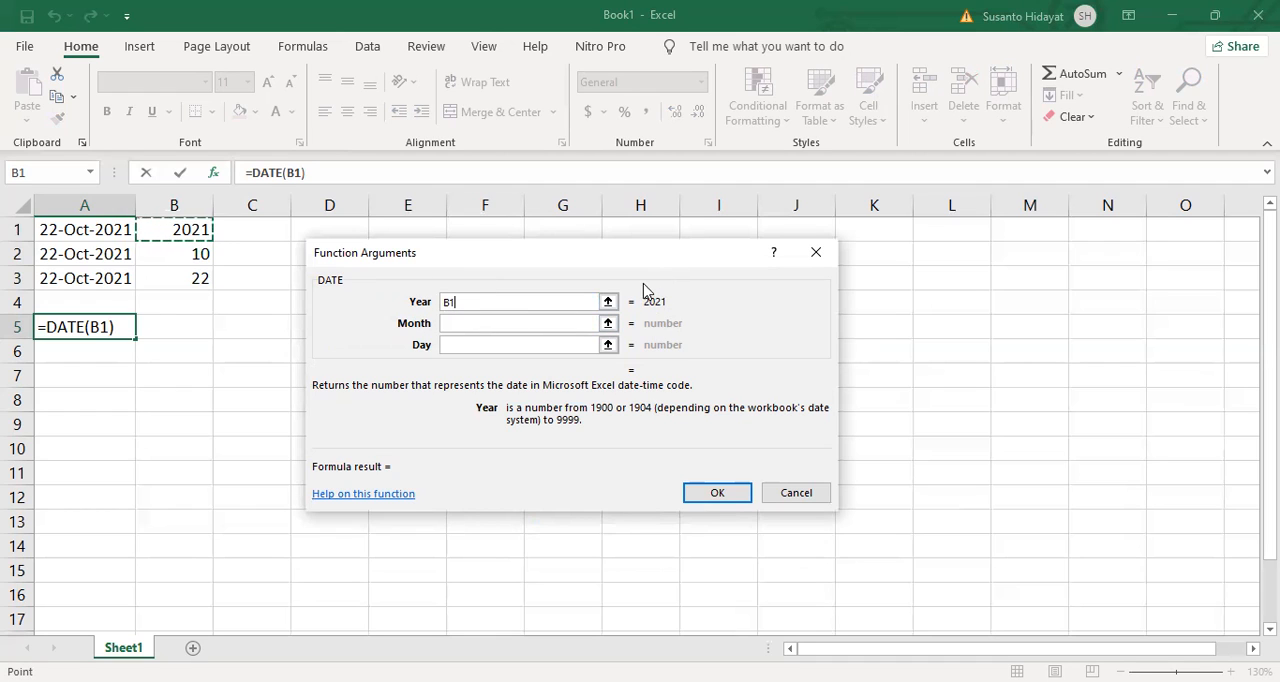
{"action": "left_click", "coordinate": [472, 323]}
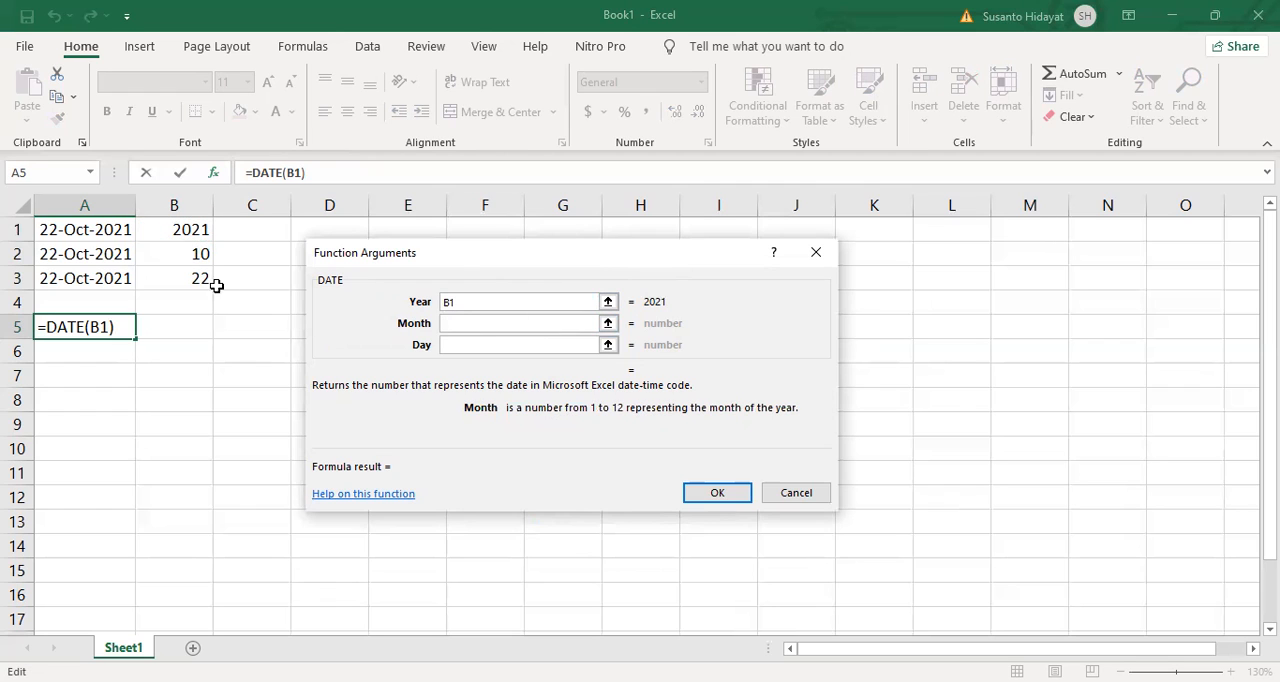
{"action": "left_click", "coordinate": [186, 256]}
{"action": "left_click", "coordinate": [497, 341]}
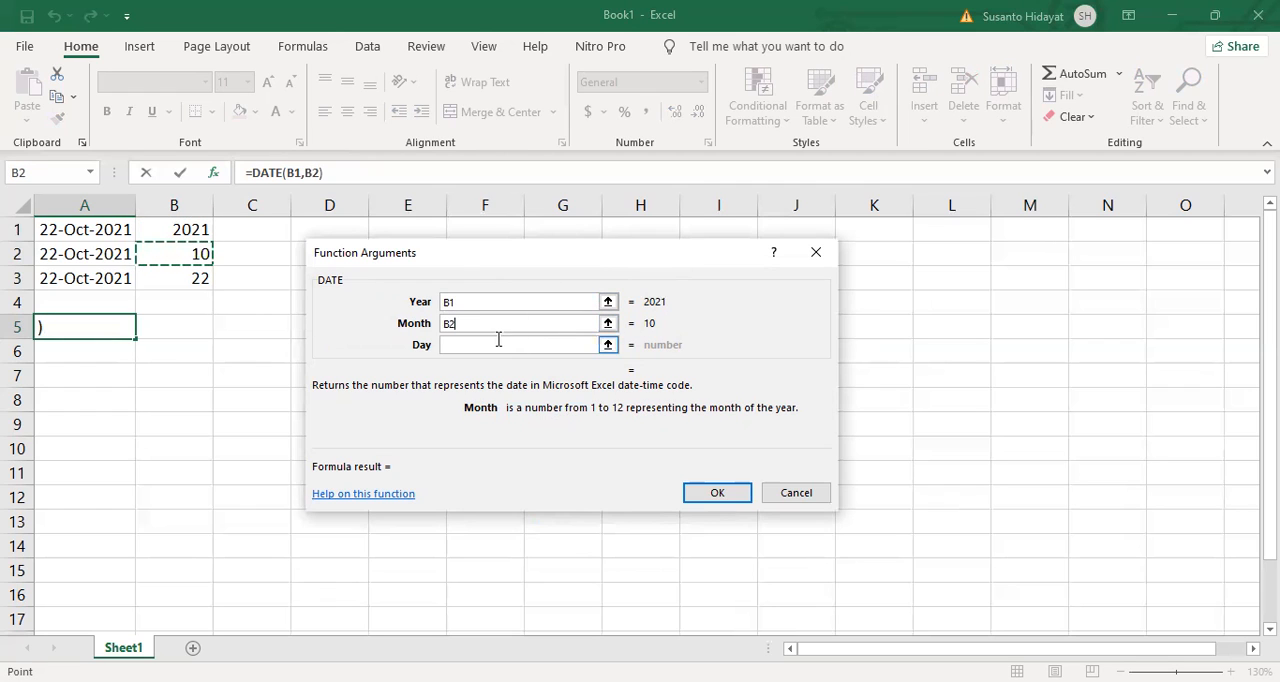
{"action": "left_click", "coordinate": [203, 279]}
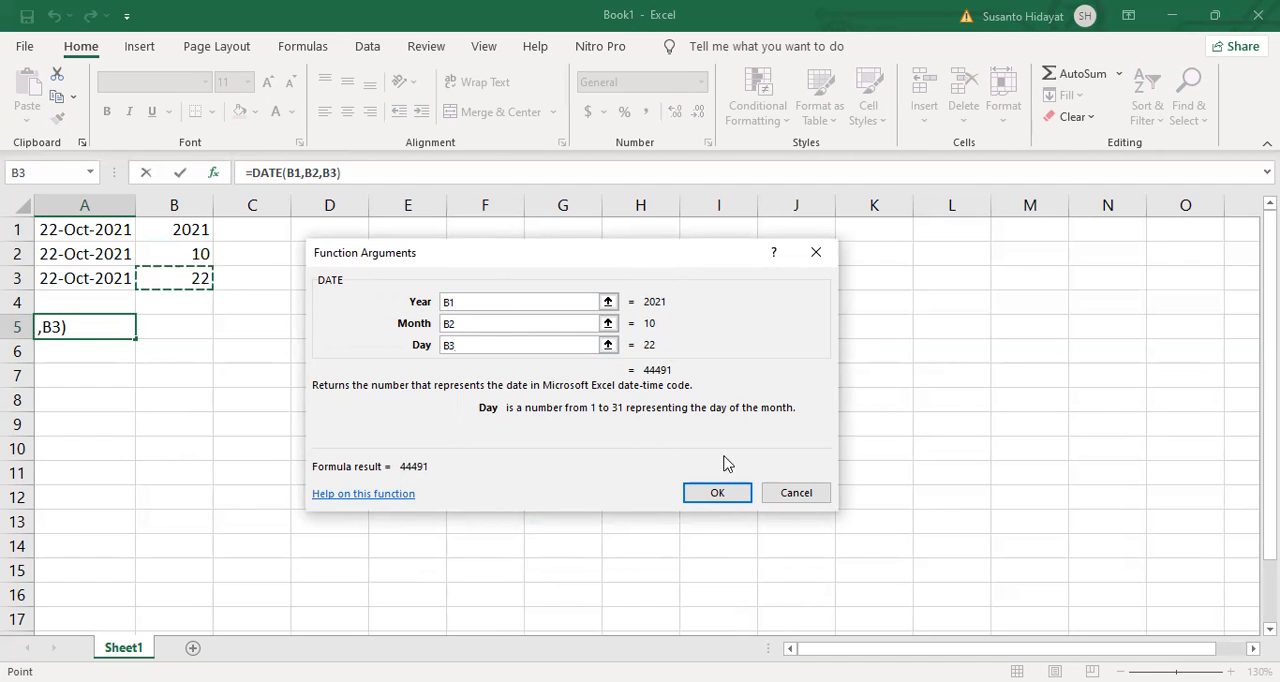
{"action": "left_click", "coordinate": [724, 494]}
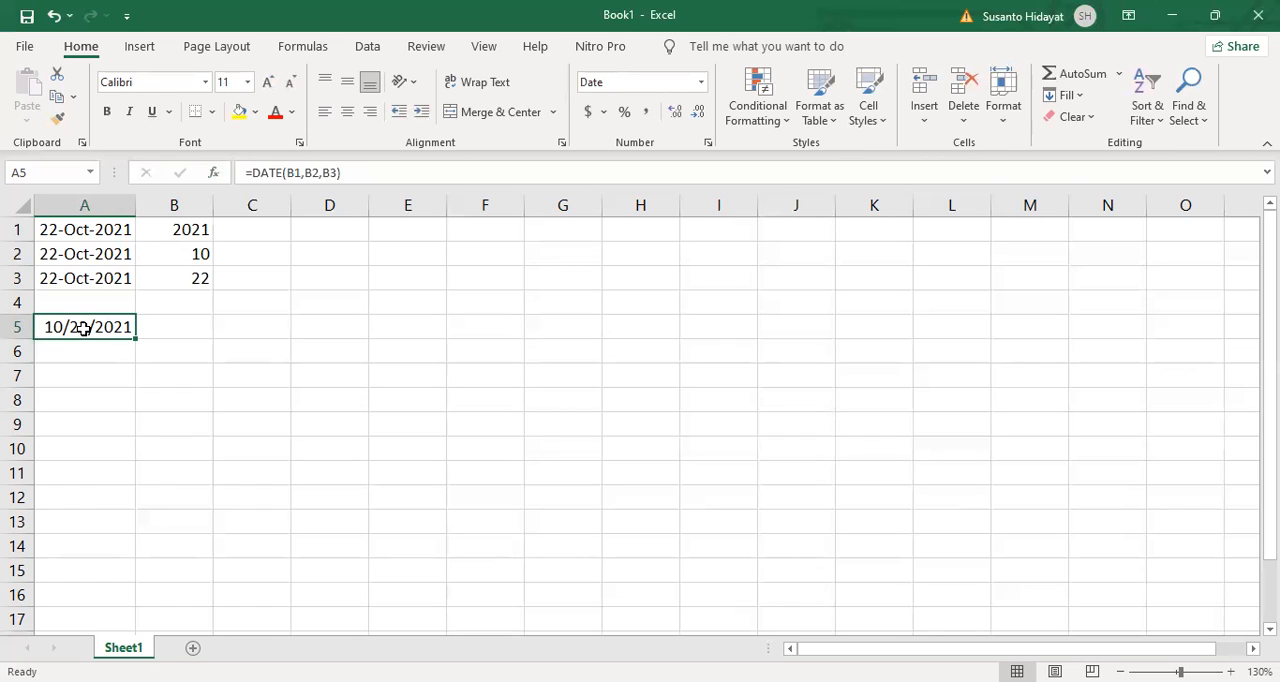
Step: Copy the date format of cell A2 to cell A5 with Format Painter
{"action": "left_click", "coordinate": [89, 254]}
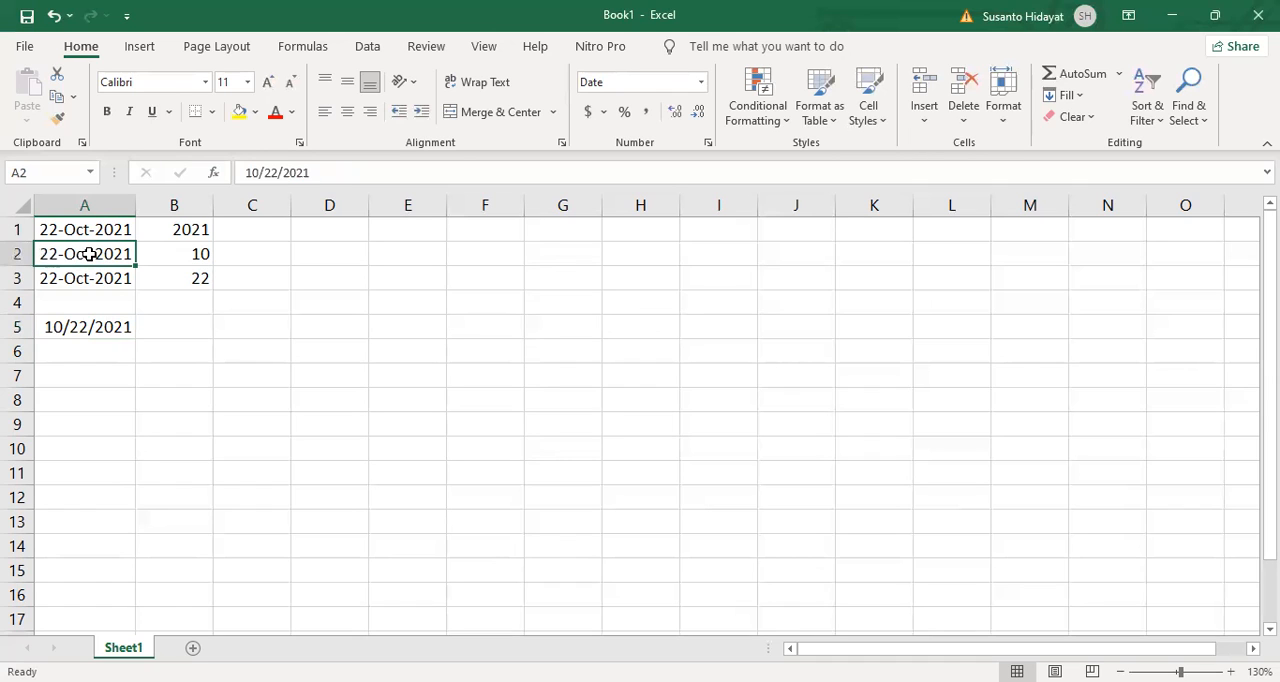
{"action": "left_click", "coordinate": [58, 122]}
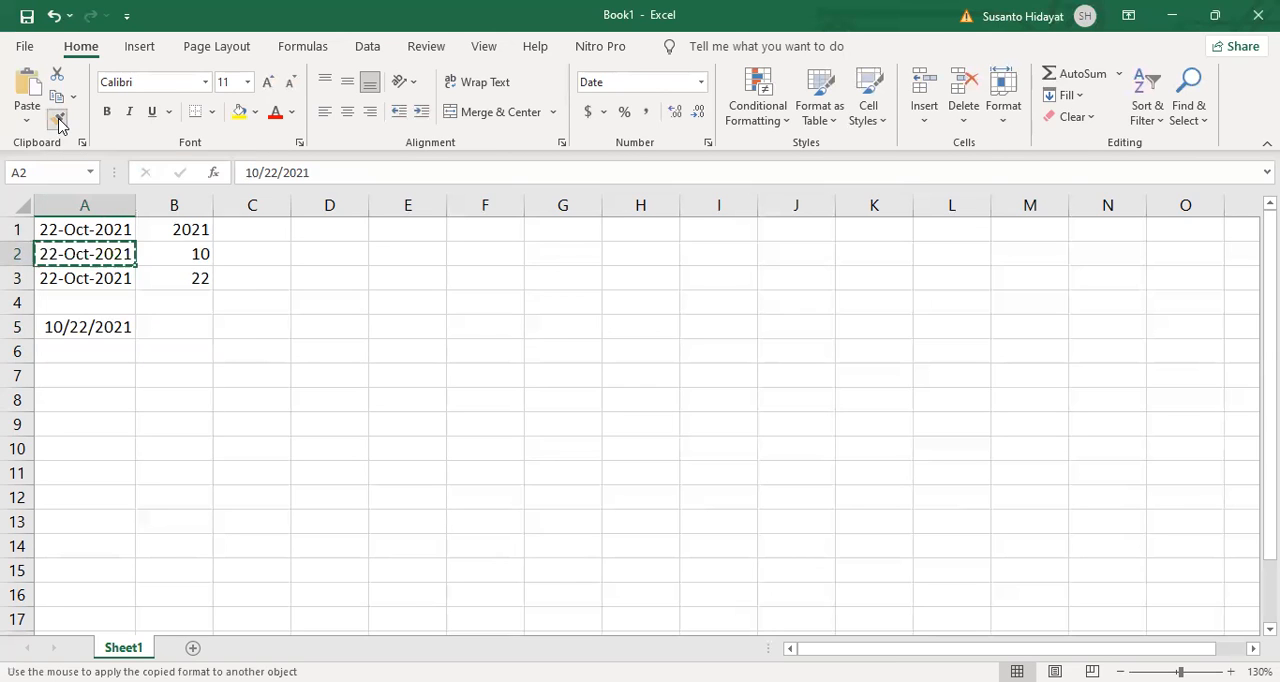
{"action": "left_click", "coordinate": [97, 329]}
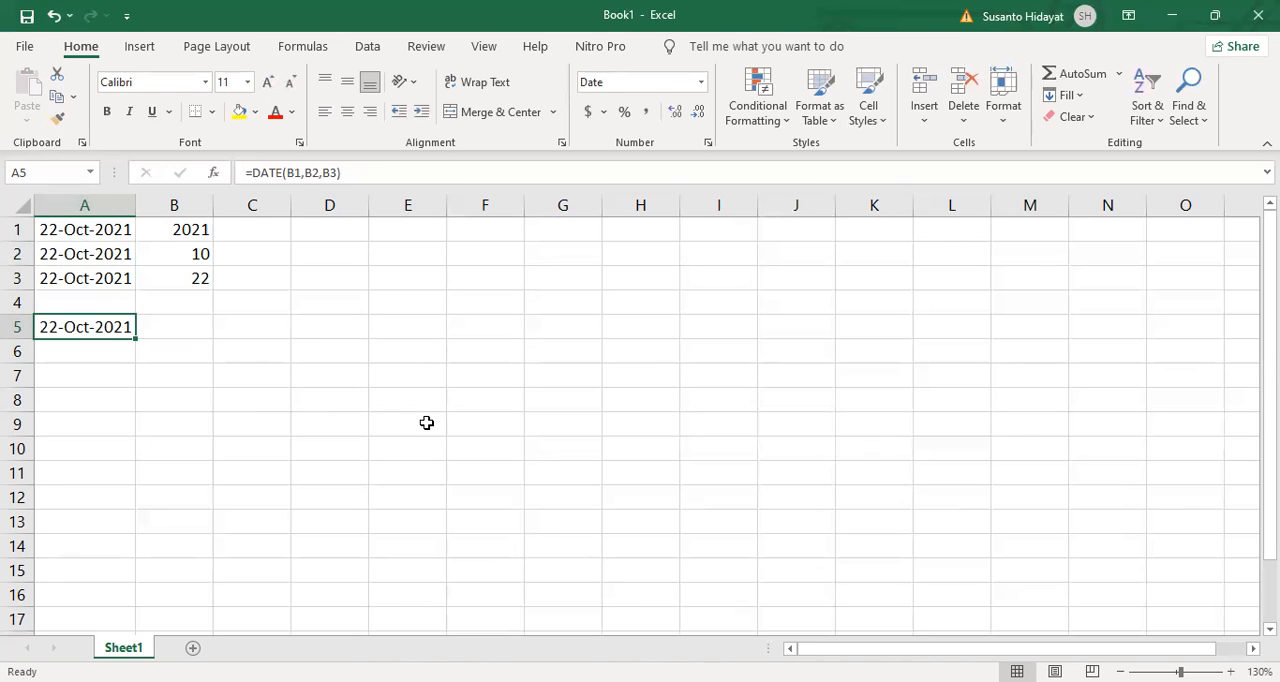
Step: Enter a DATE function in cell A6 with the constant 2021 as year, B2 as month and B3 as day
{"action": "left_click", "coordinate": [104, 350]}
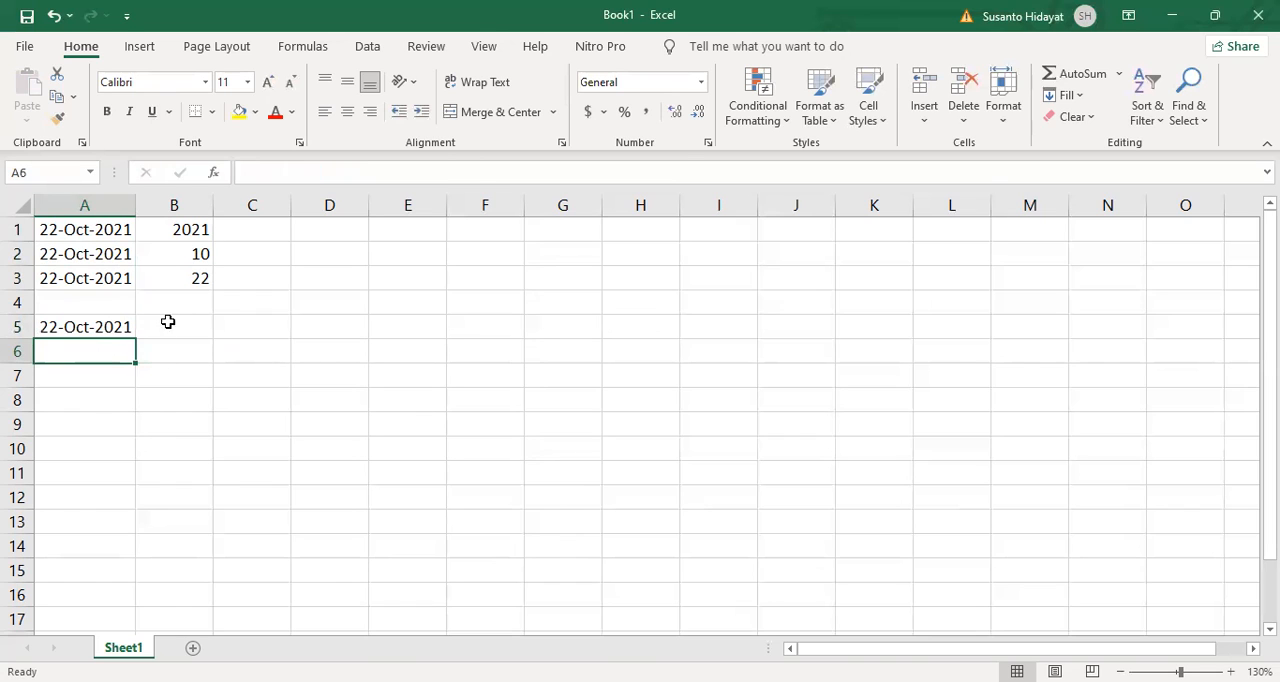
{"action": "left_click", "coordinate": [216, 174]}
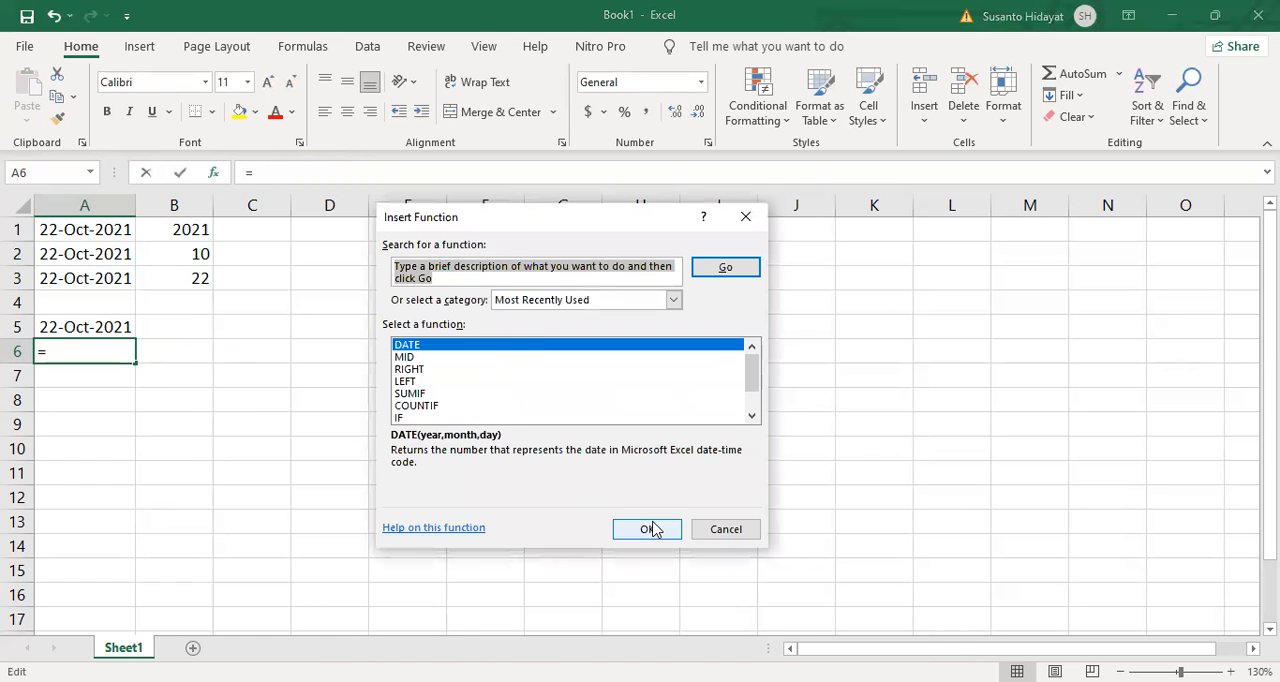
{"action": "left_click", "coordinate": [650, 528]}
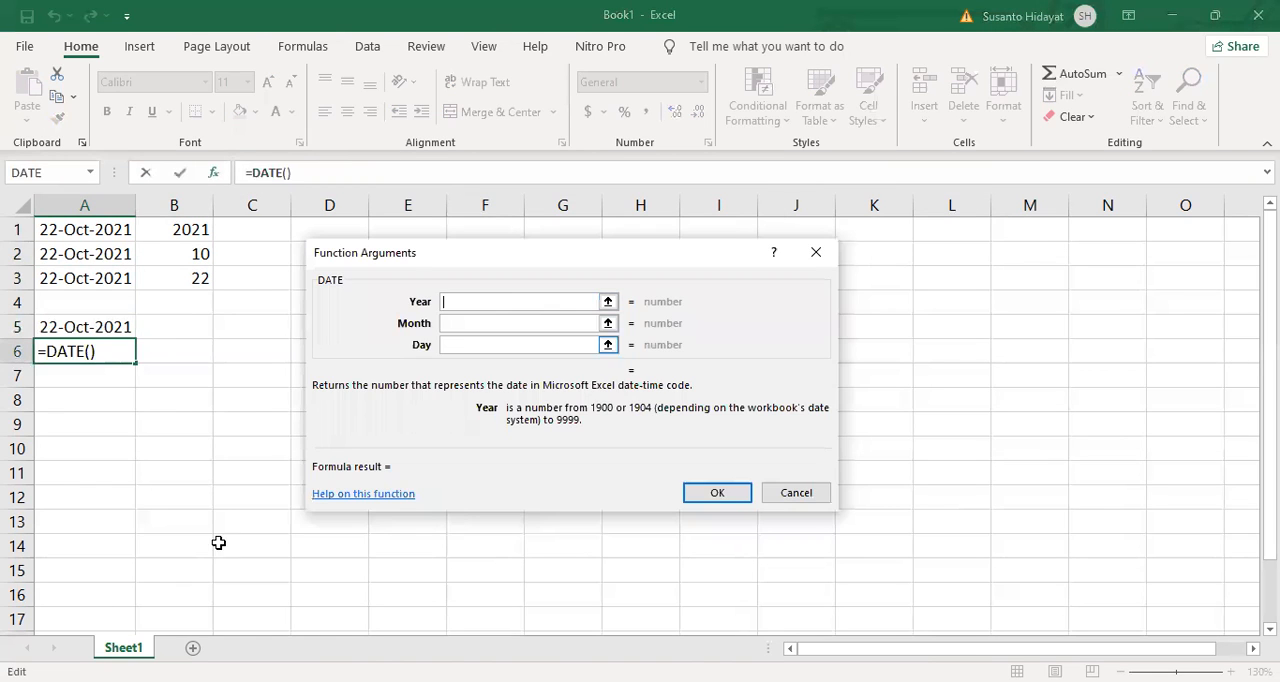
{"action": "type", "text": "2021"}
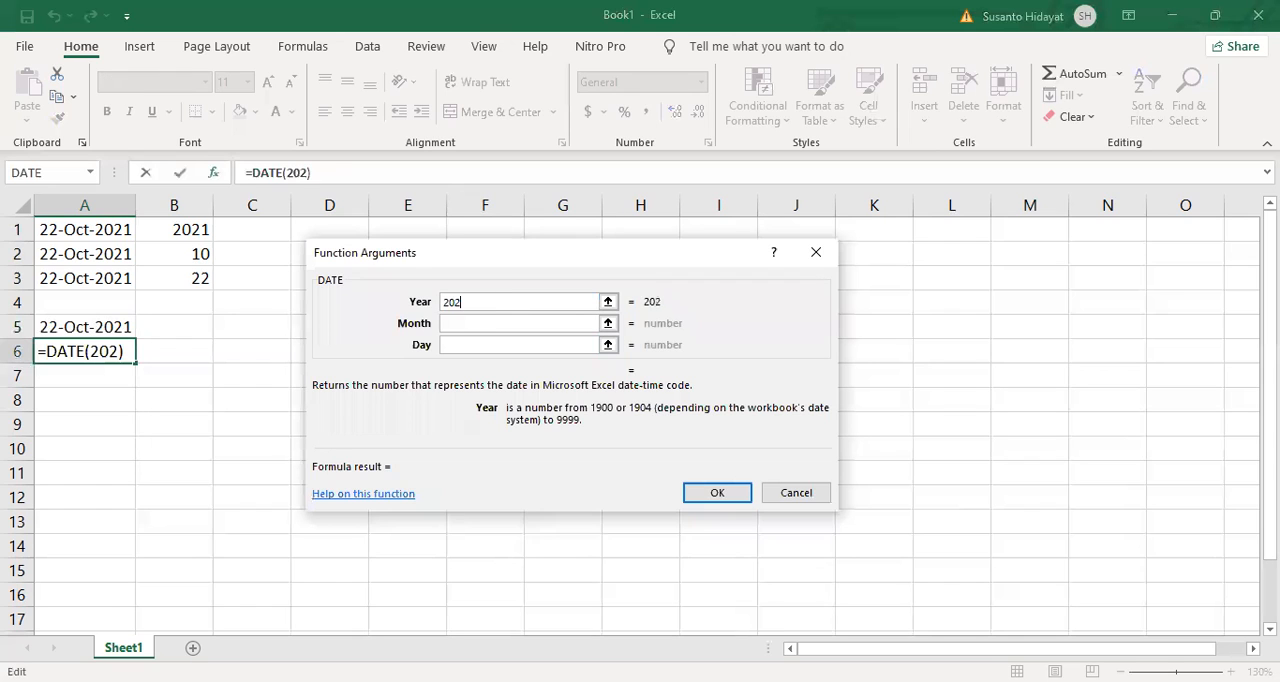
{"action": "left_click", "coordinate": [509, 323]}
{"action": "left_click", "coordinate": [195, 256]}
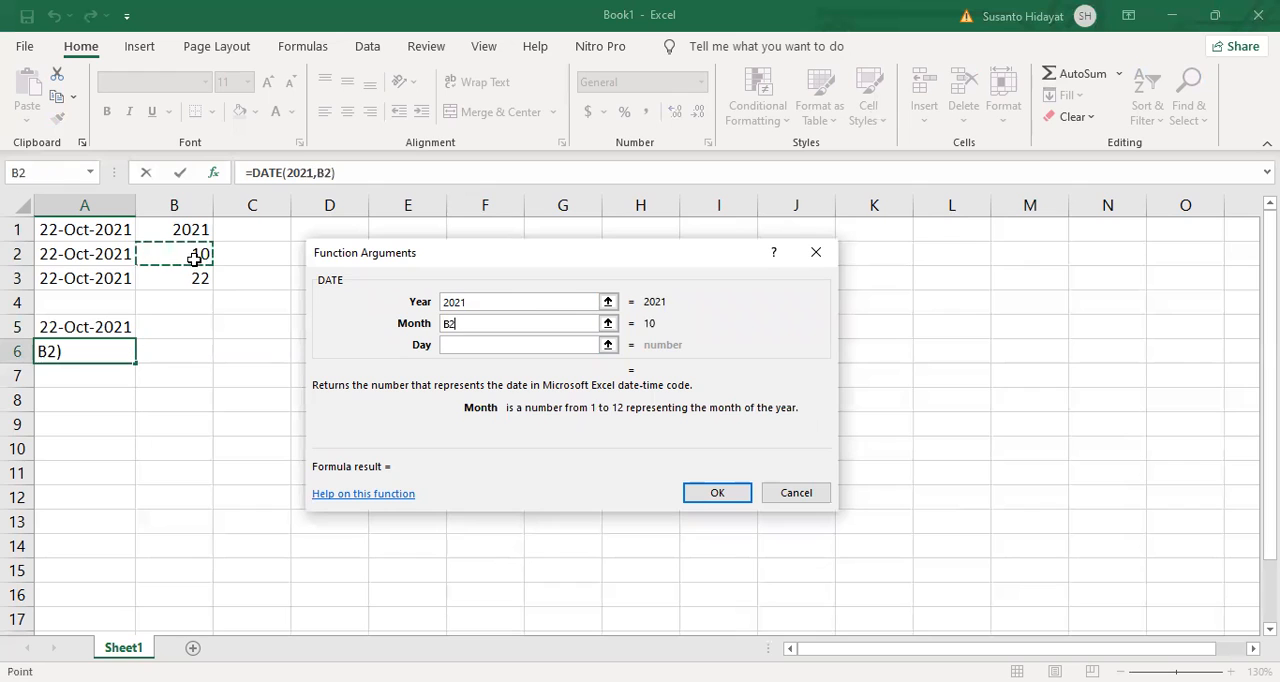
{"action": "left_click", "coordinate": [472, 345]}
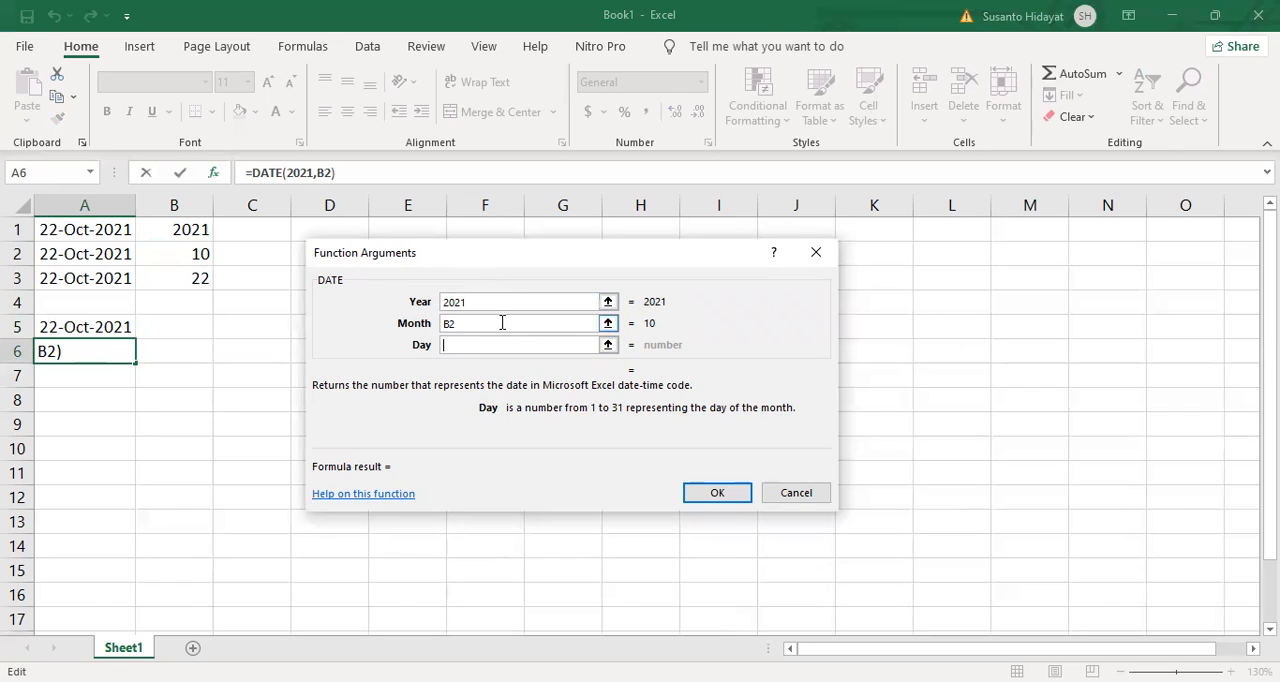
{"action": "left_click", "coordinate": [480, 301]}
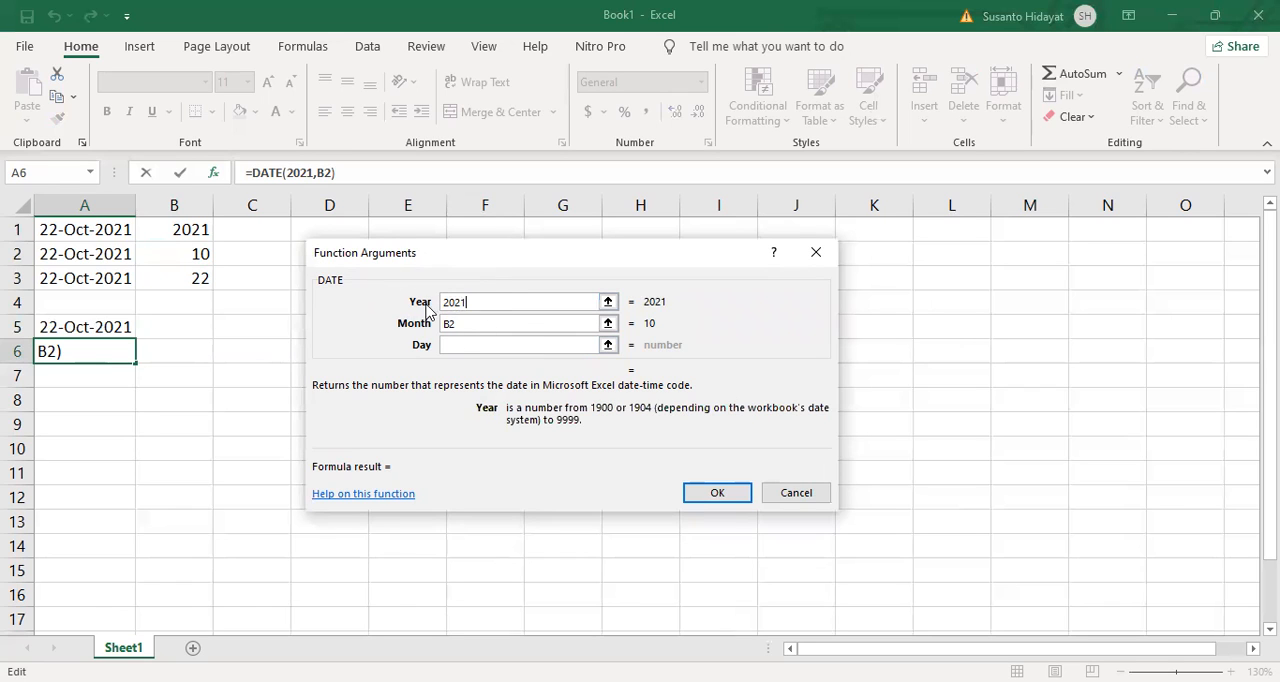
{"action": "left_click", "coordinate": [470, 324]}
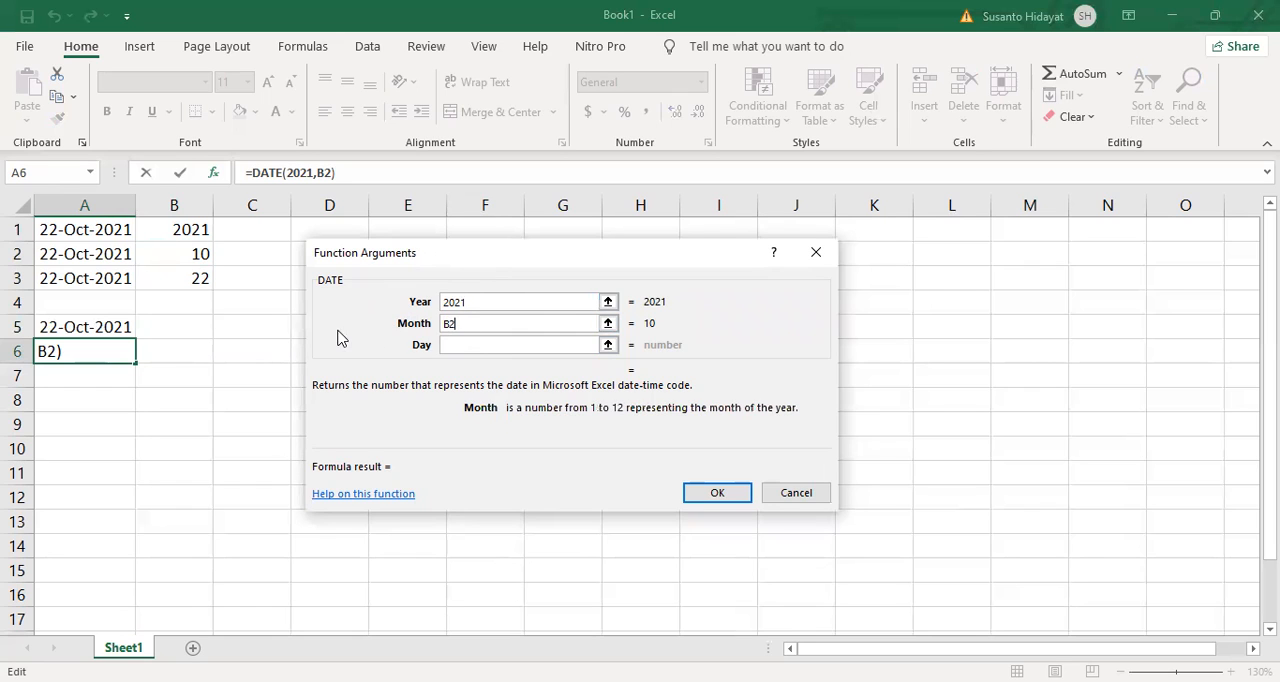
{"action": "left_click", "coordinate": [463, 343]}
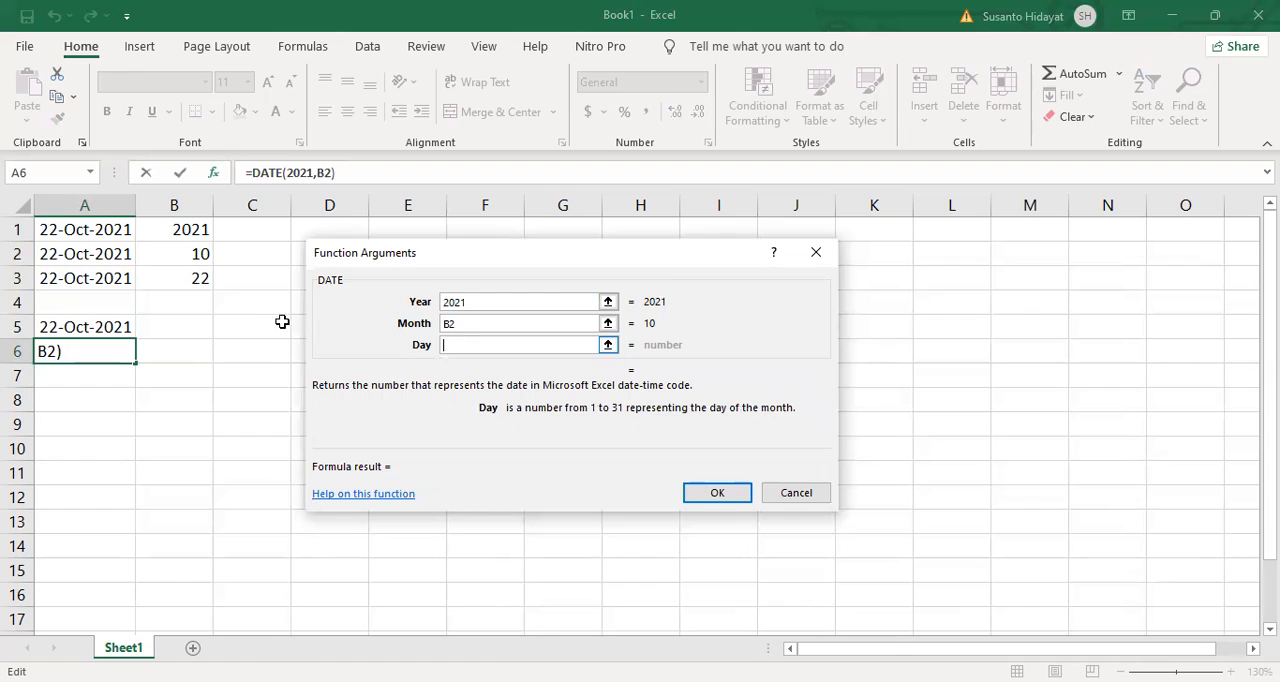
{"action": "left_click", "coordinate": [189, 285]}
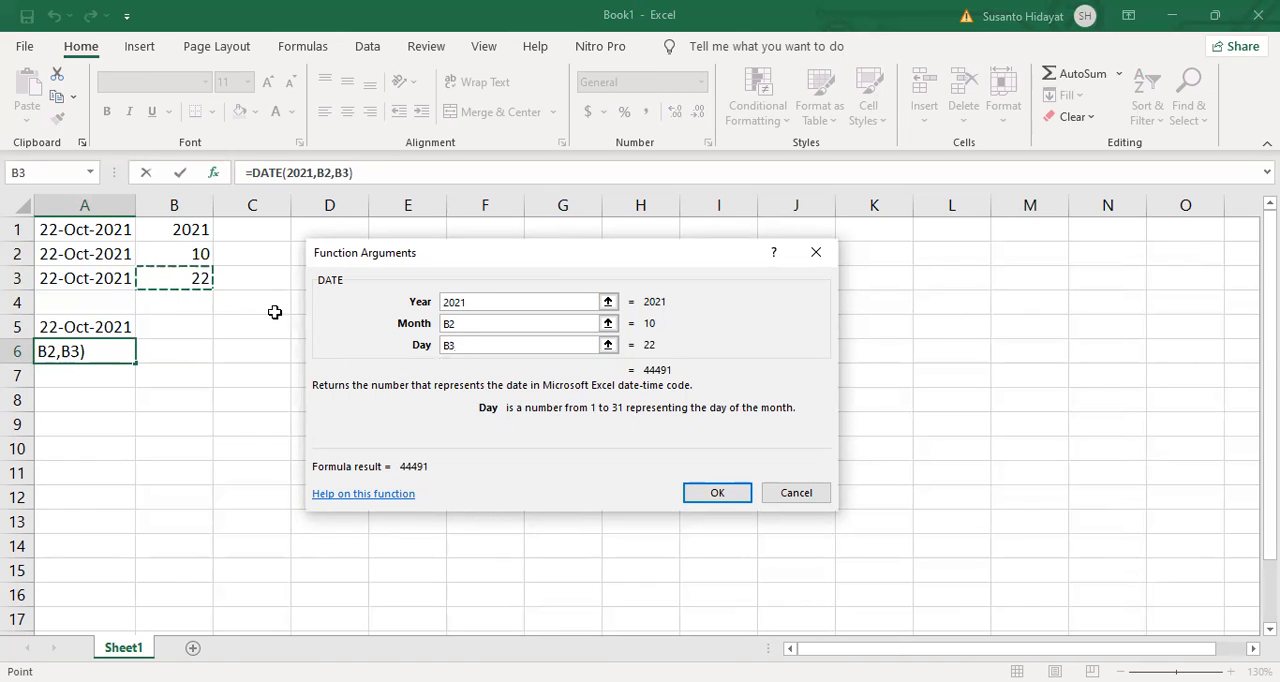
{"action": "left_click", "coordinate": [736, 490]}
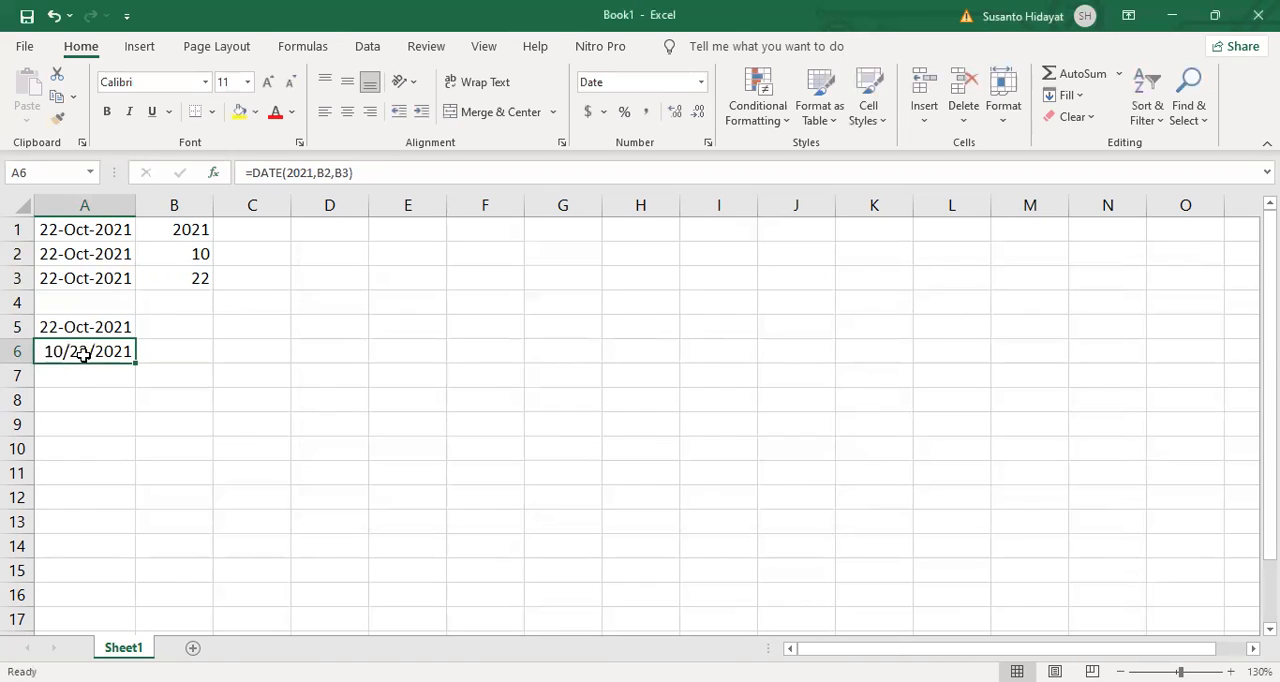
Step: Enter the code AA-2021-AB-10-22 in cell B7
{"action": "left_click", "coordinate": [166, 372]}
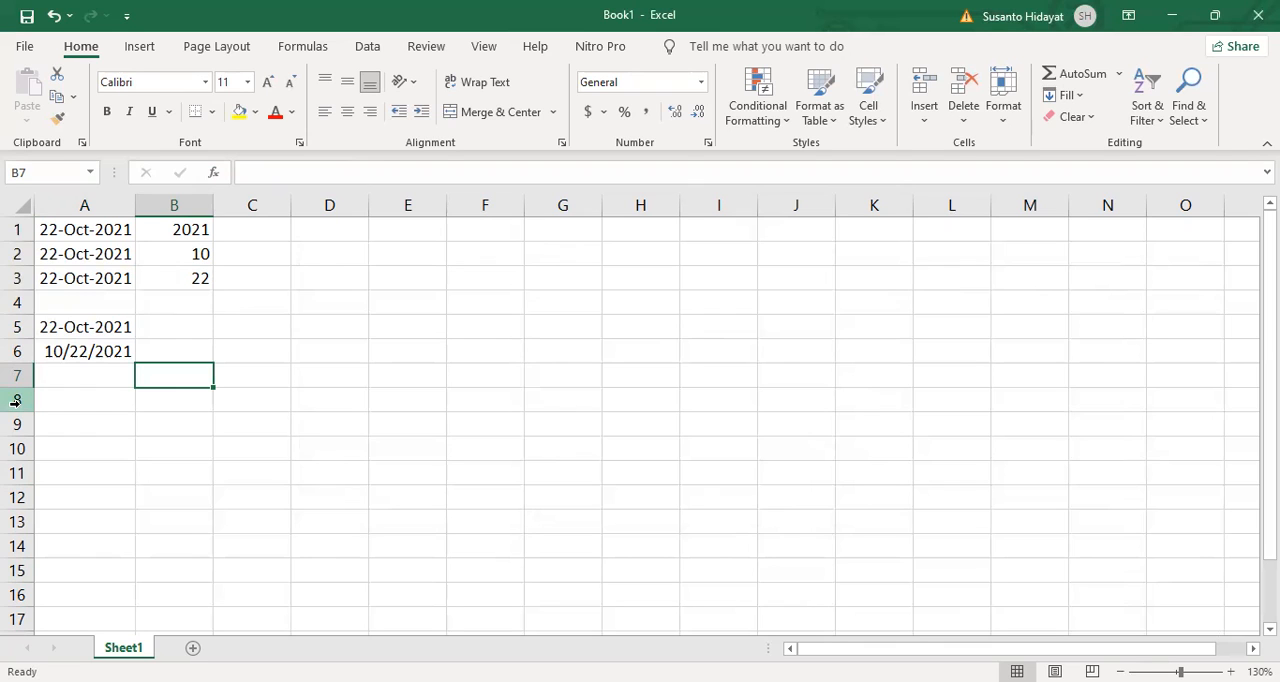
{"action": "type", "text": "AA"}
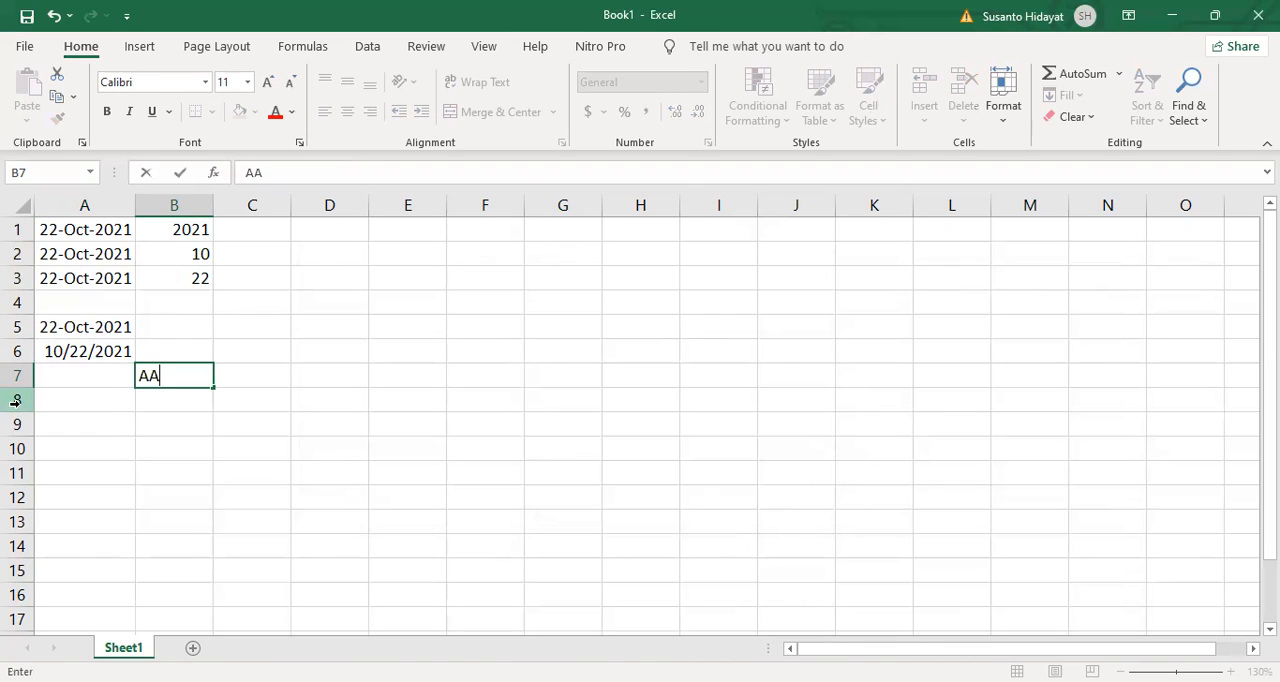
{"action": "type", "text": "-2021"}
{"action": "type", "text": "-AB"}
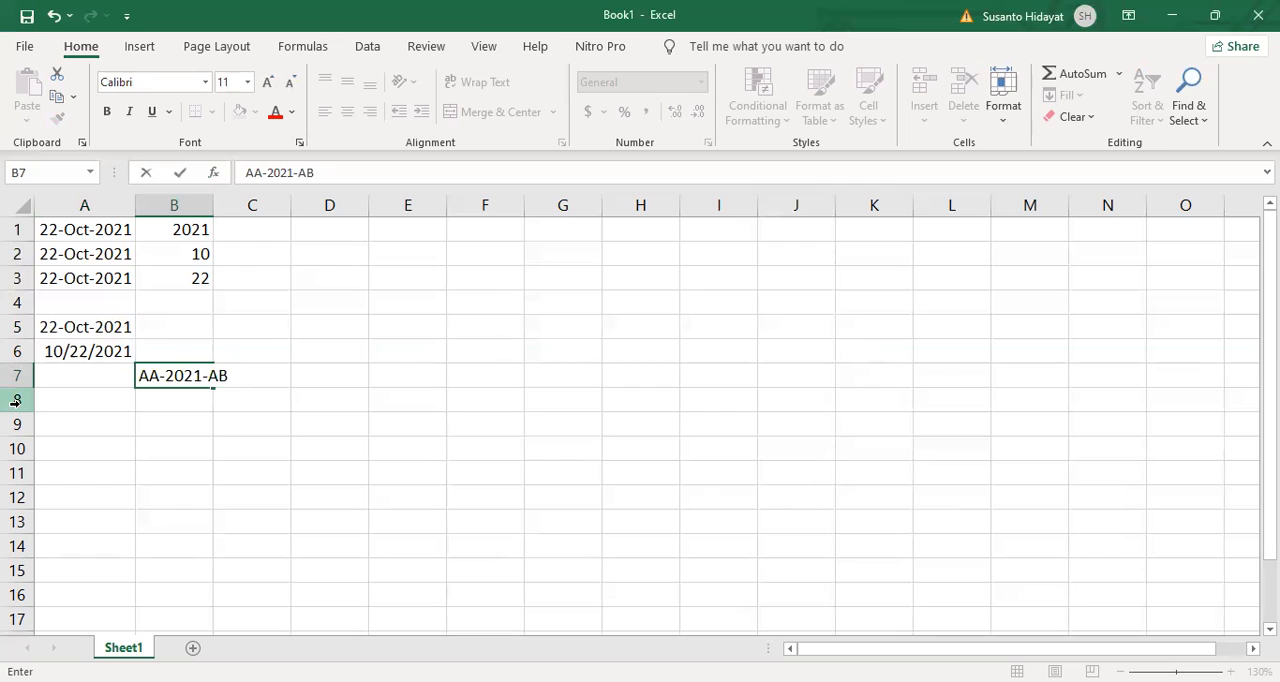
{"action": "type", "text": "0"}
{"action": "key", "text": "BackSpace"}
{"action": "type", "text": "-10-22"}
{"action": "key", "text": "Return"}
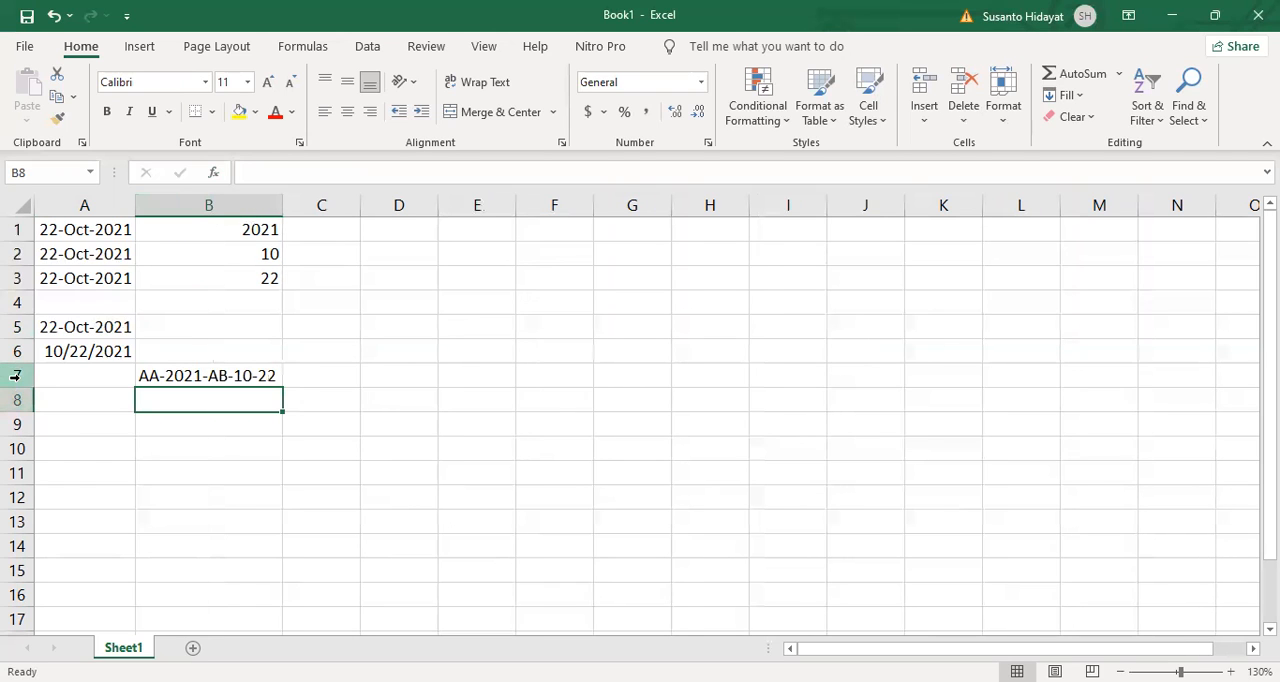
Step: Enter the code AD-2020-AA-11-01 in cell B8
{"action": "type", "text": "AD"}
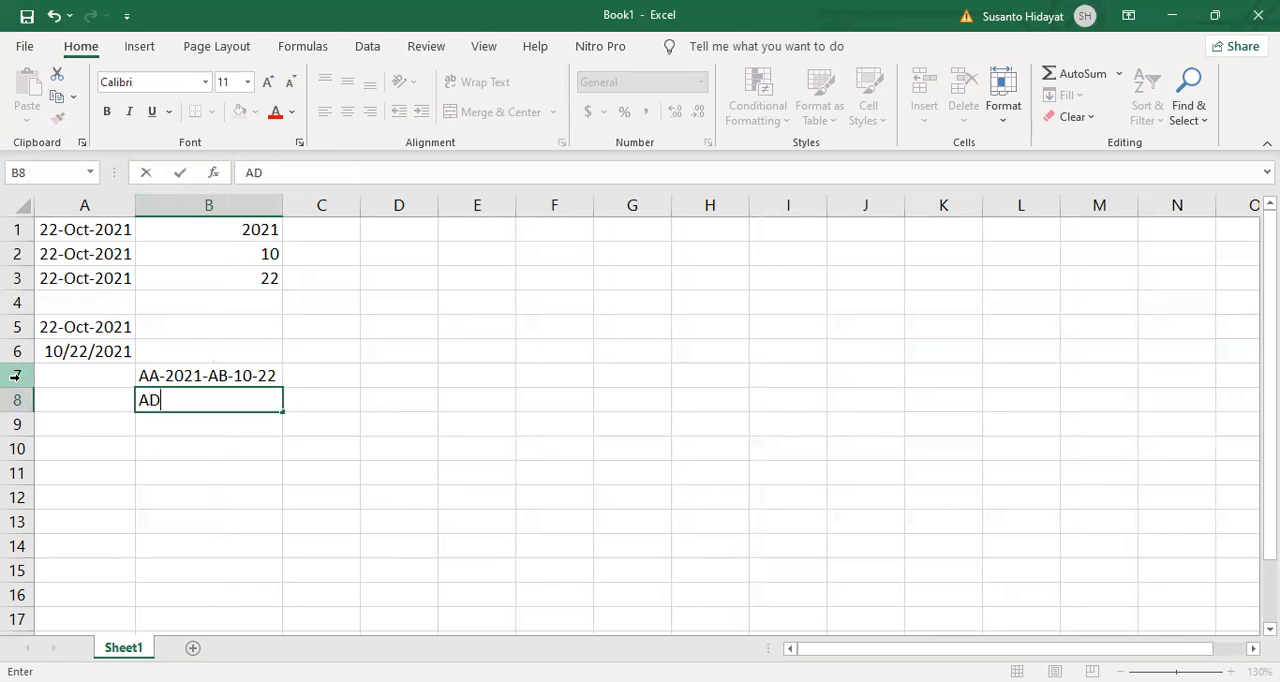
{"action": "type", "text": "-2020-AA"}
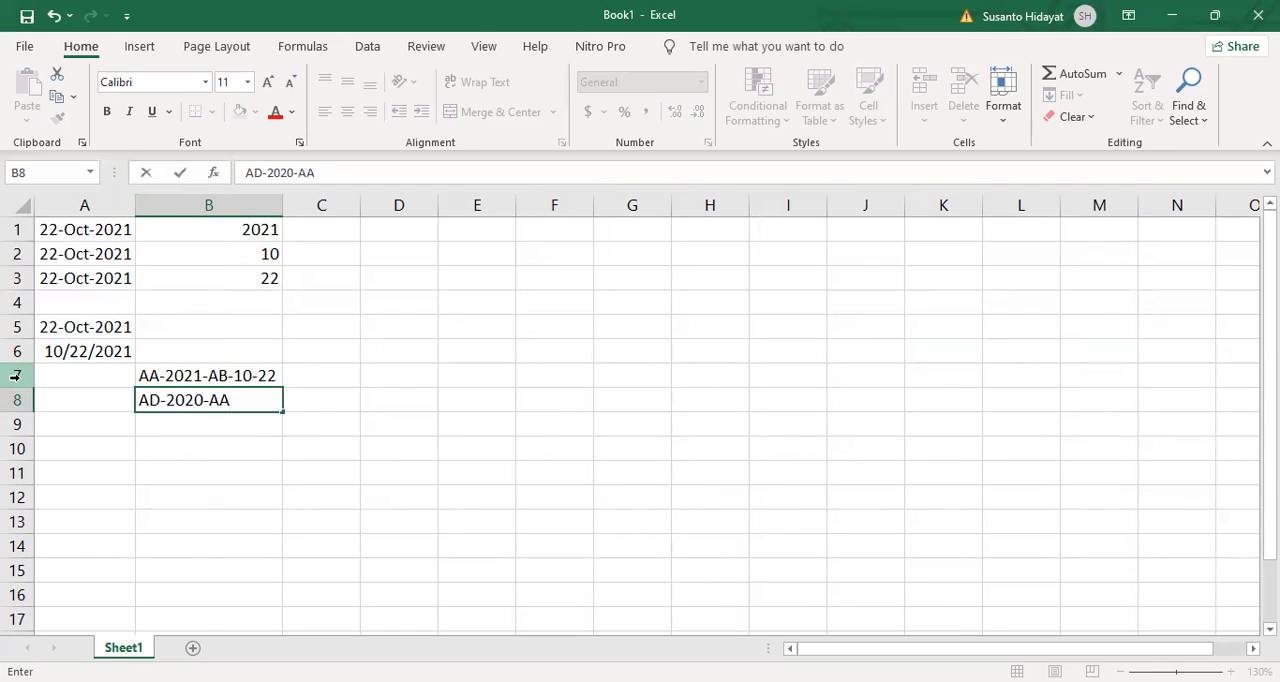
{"action": "type", "text": "-11-01"}
{"action": "key", "text": "Return"}
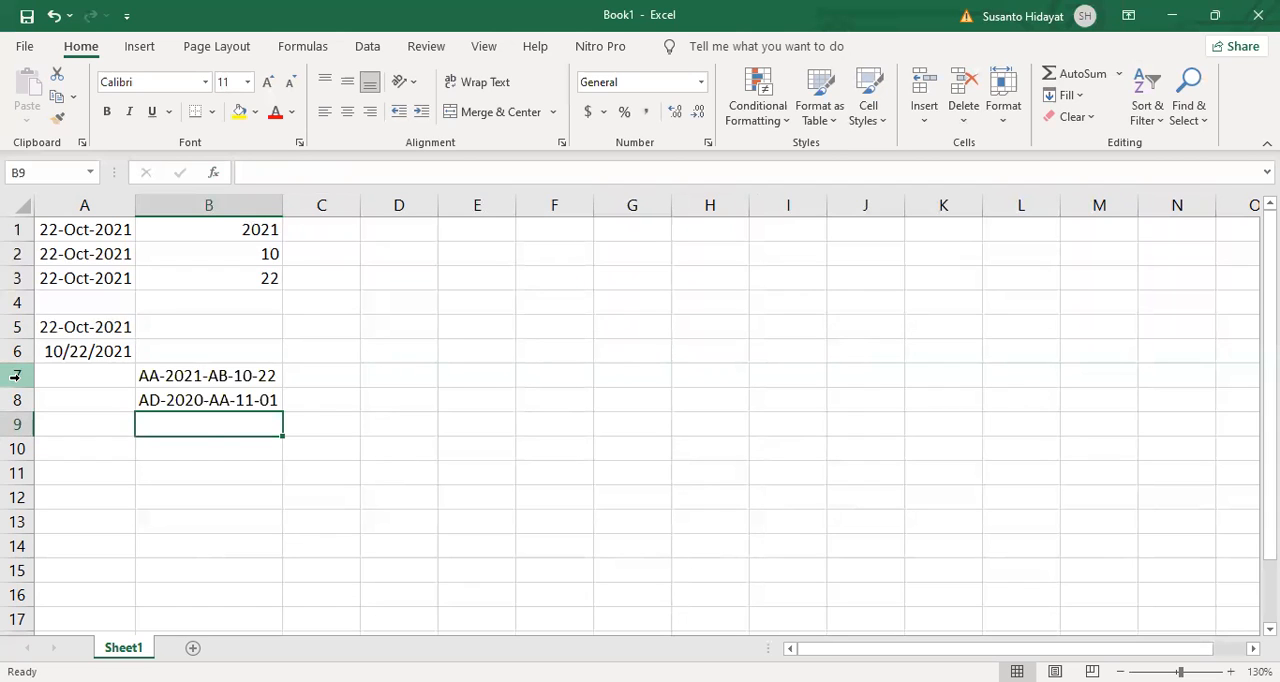
Step: Enter the code AB-2019-AD-05-17 in cell B9
{"action": "type", "text": "AB"}
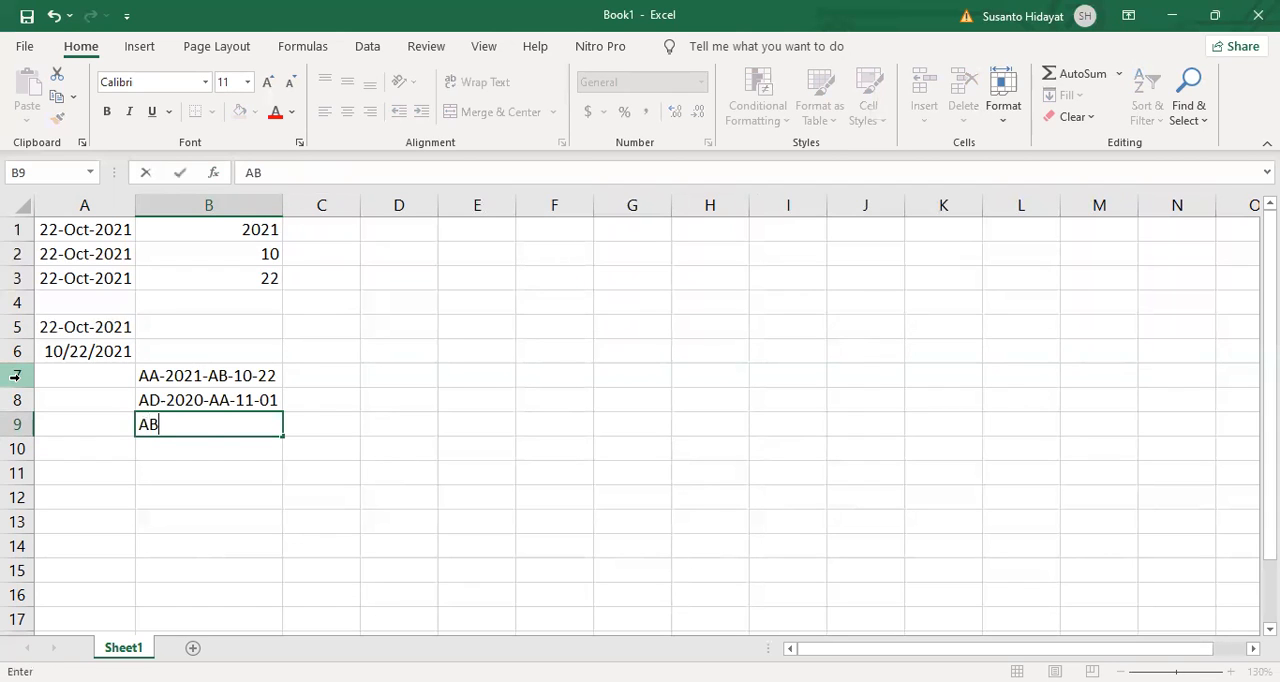
{"action": "type", "text": "-2019-AD-"}
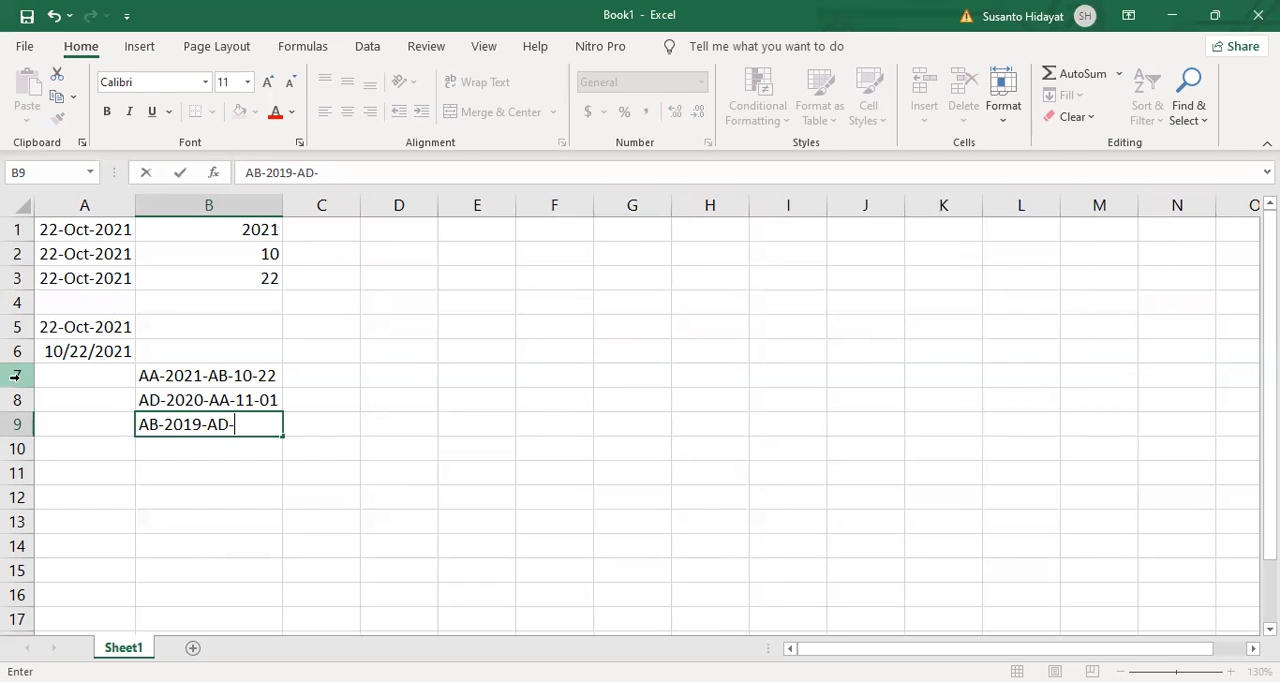
{"action": "type", "text": "05-17"}
{"action": "key", "text": "Return"}
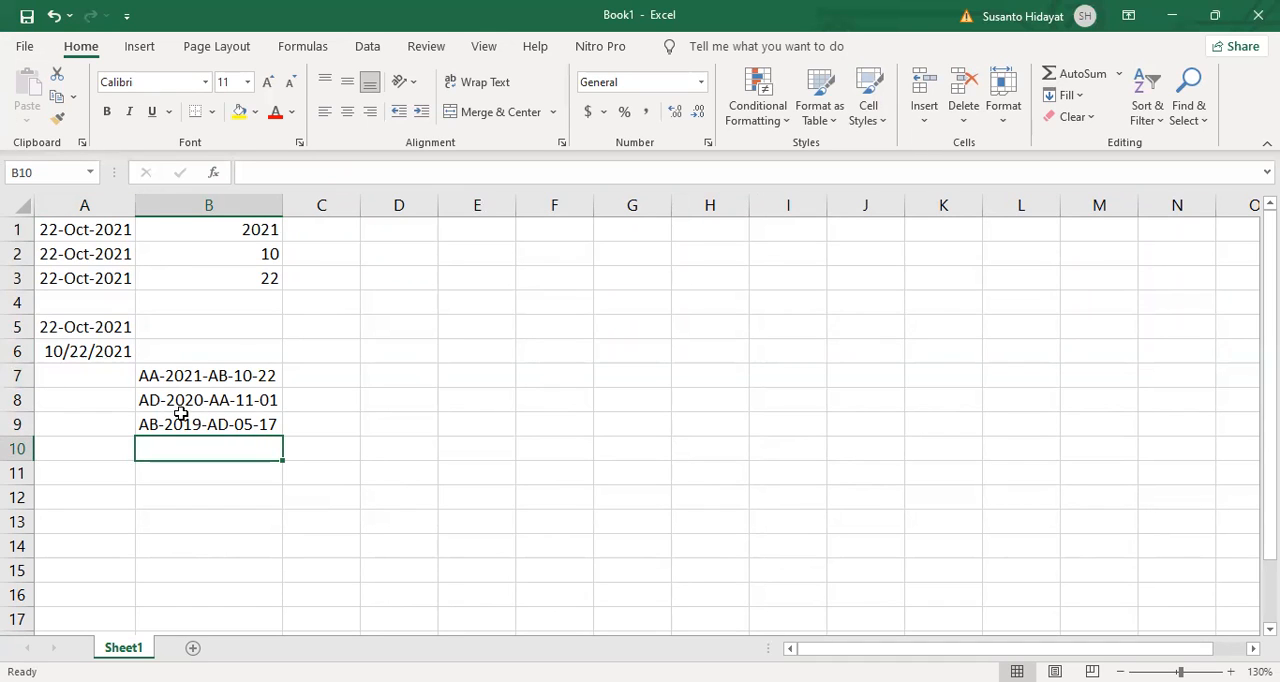
Step: Make the year in cell B1 bold with a red font color
{"action": "left_click", "coordinate": [245, 231]}
{"action": "left_click", "coordinate": [275, 114]}
{"action": "left_click", "coordinate": [107, 111]}
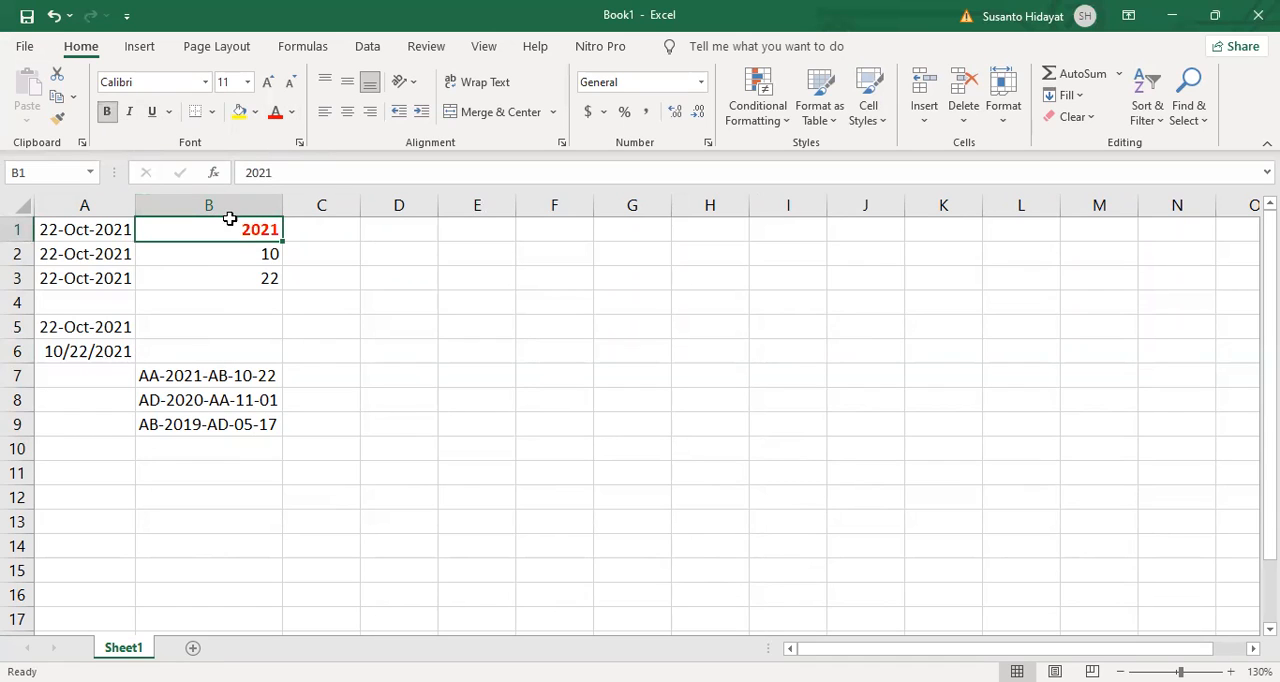
Step: Make the month in cell B2 bold with a green font color
{"action": "left_click", "coordinate": [241, 251]}
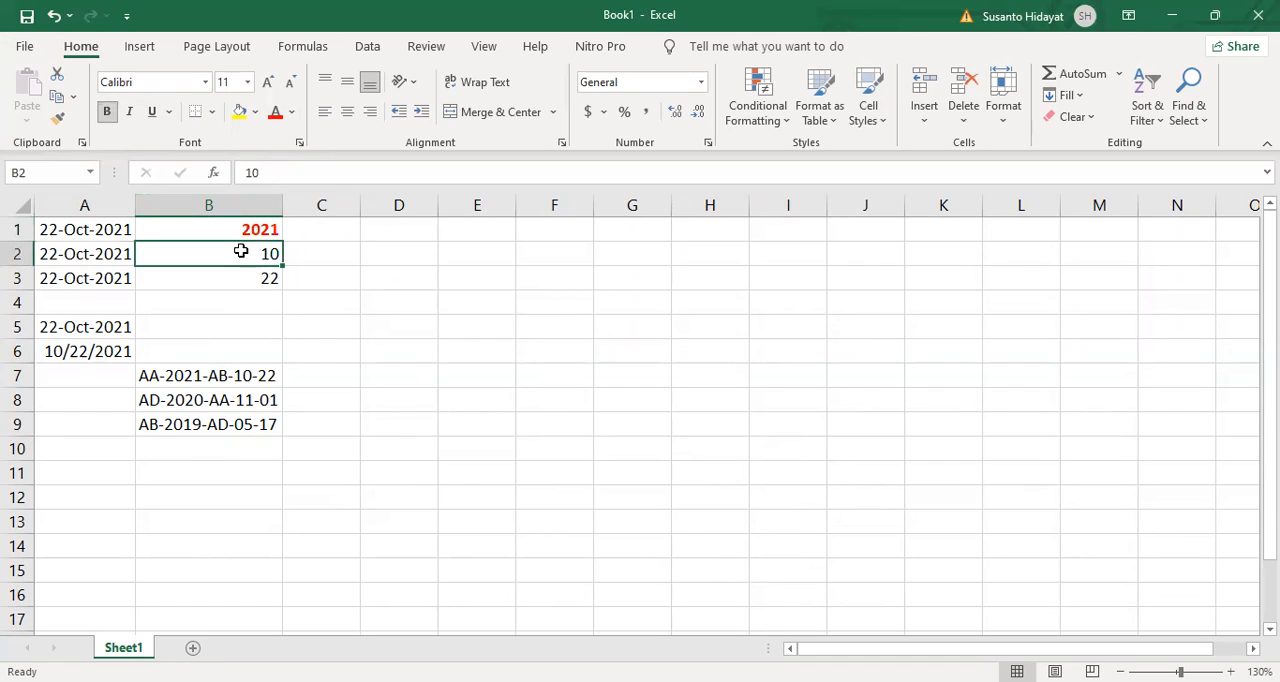
{"action": "left_click", "coordinate": [291, 111]}
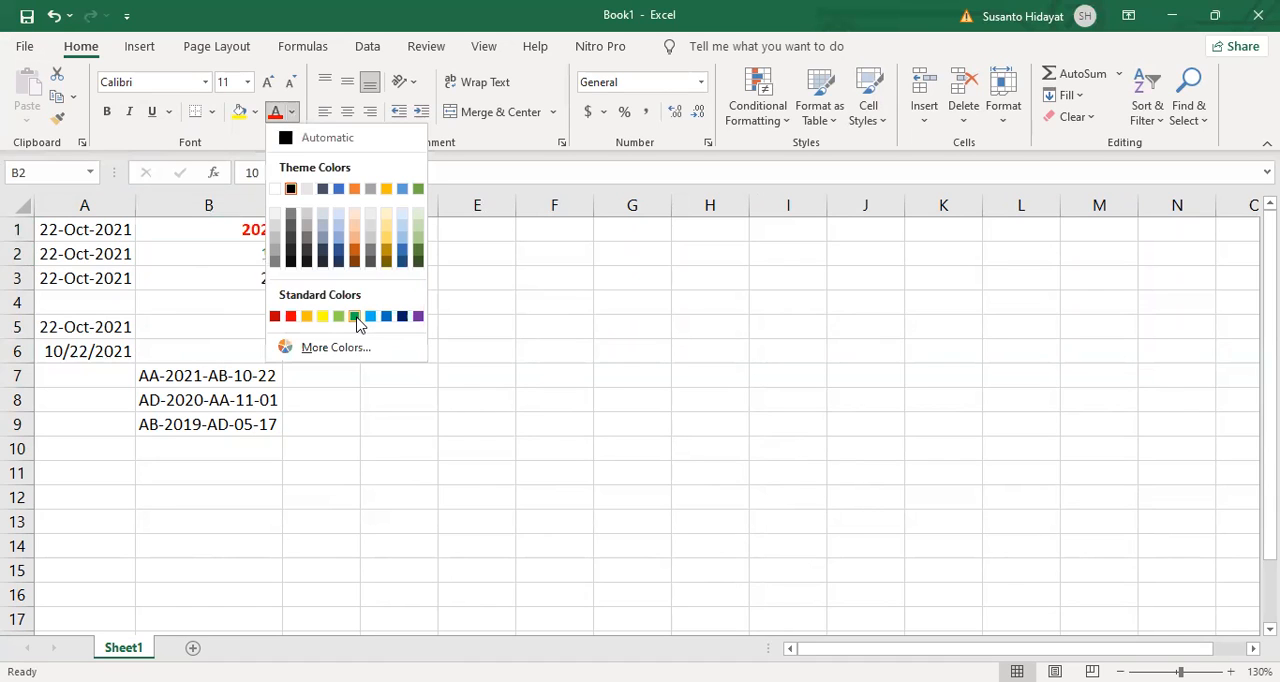
{"action": "left_click", "coordinate": [355, 316]}
{"action": "left_click", "coordinate": [107, 111]}
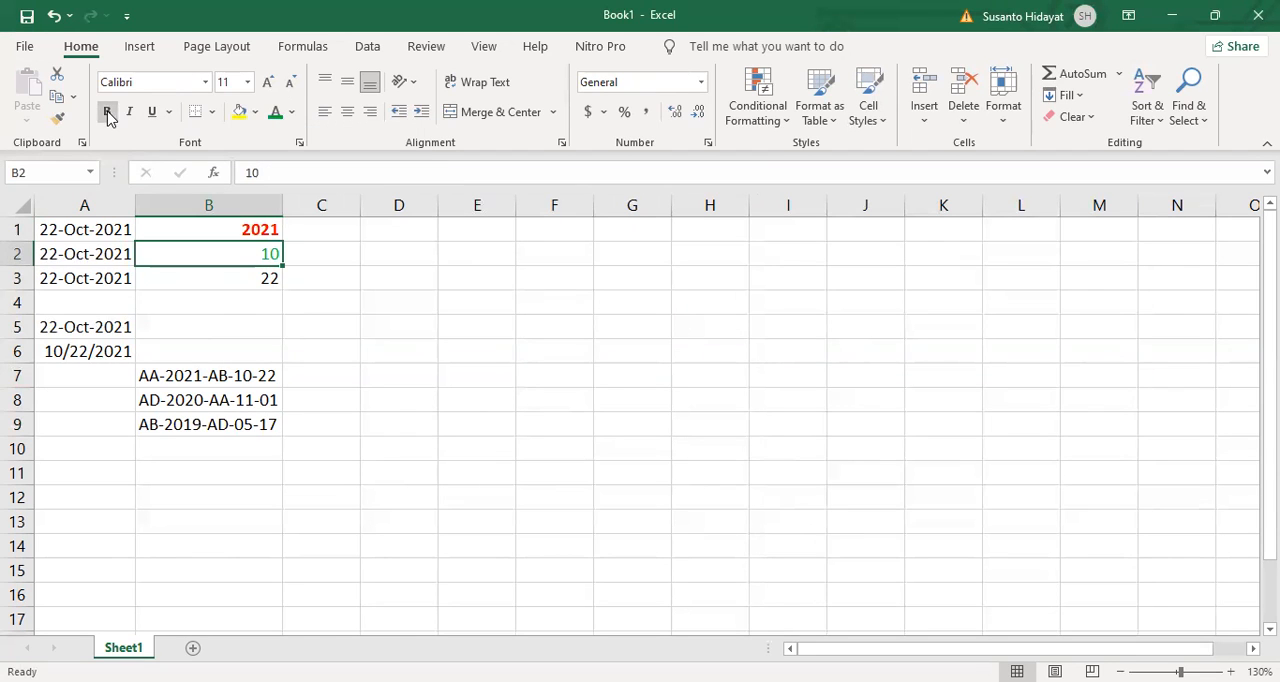
Step: Make the day in cell B3 bold with a light blue font color
{"action": "left_click", "coordinate": [241, 278]}
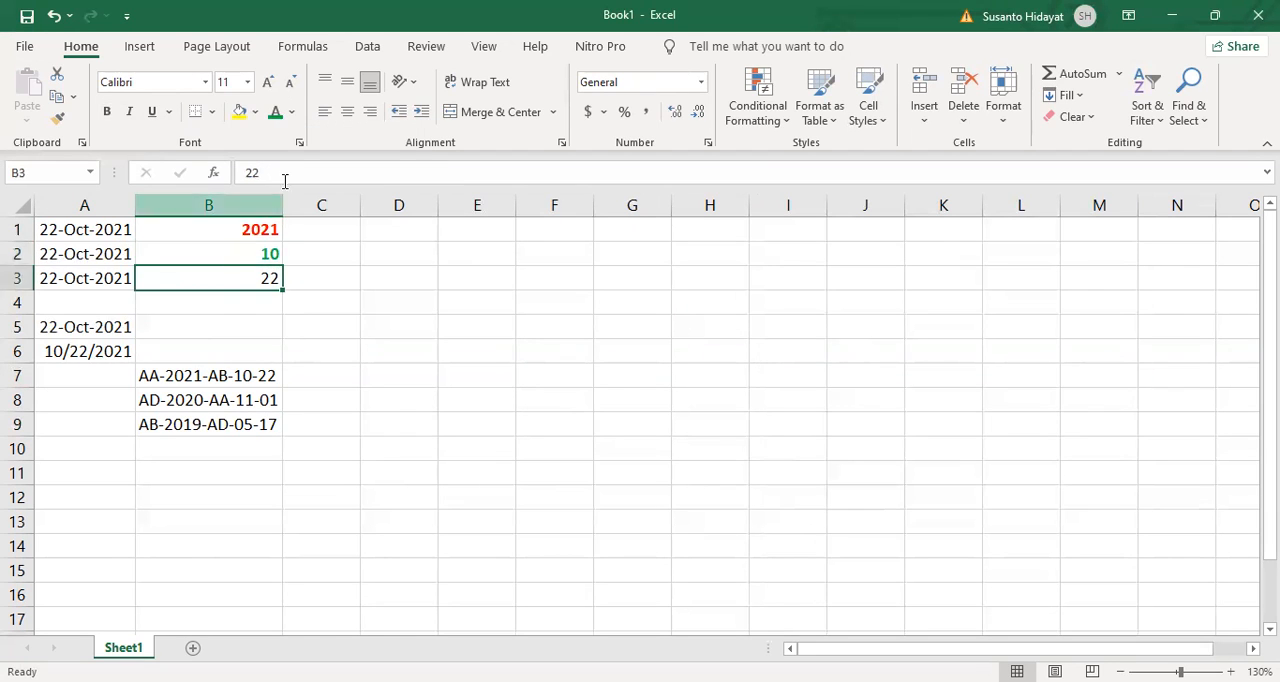
{"action": "left_click", "coordinate": [291, 111]}
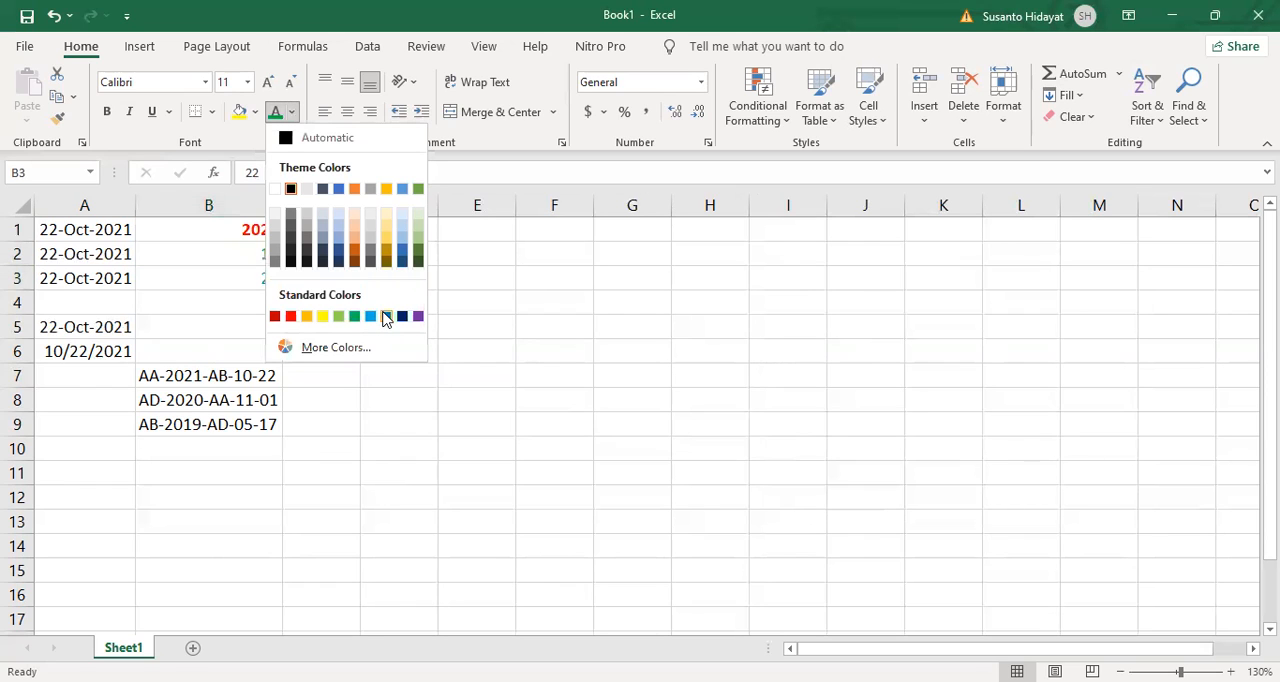
{"action": "left_click", "coordinate": [371, 316]}
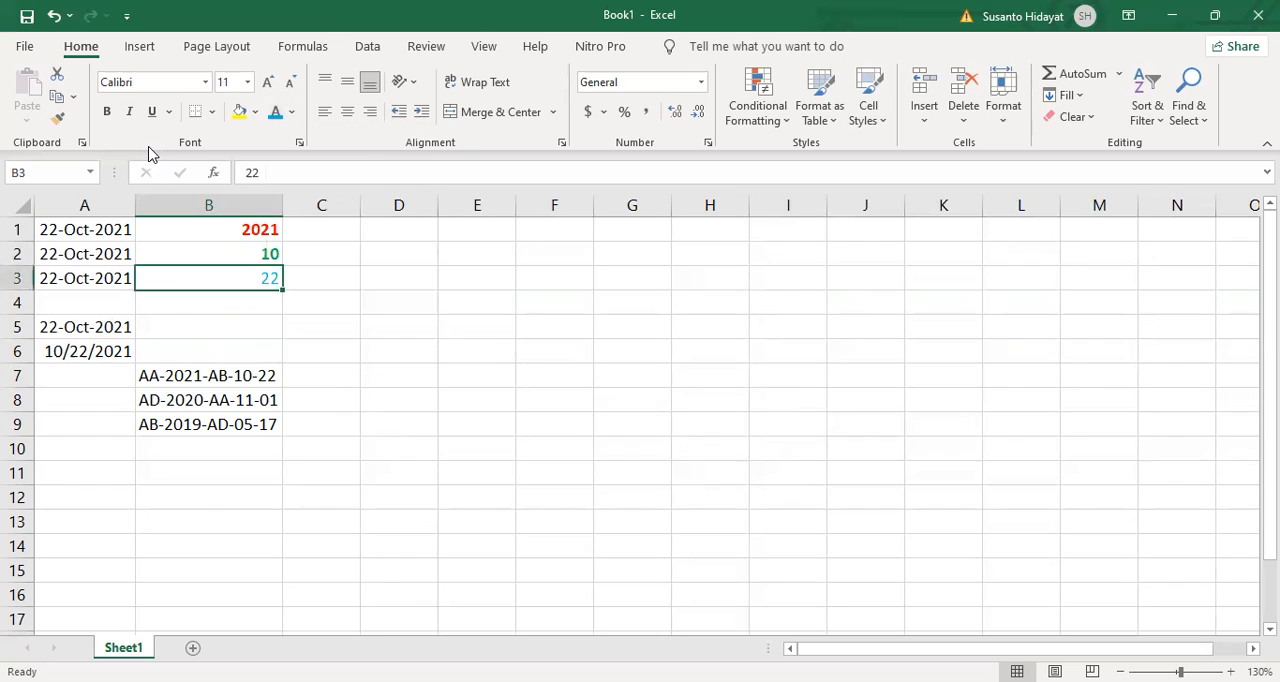
{"action": "left_click", "coordinate": [107, 111]}
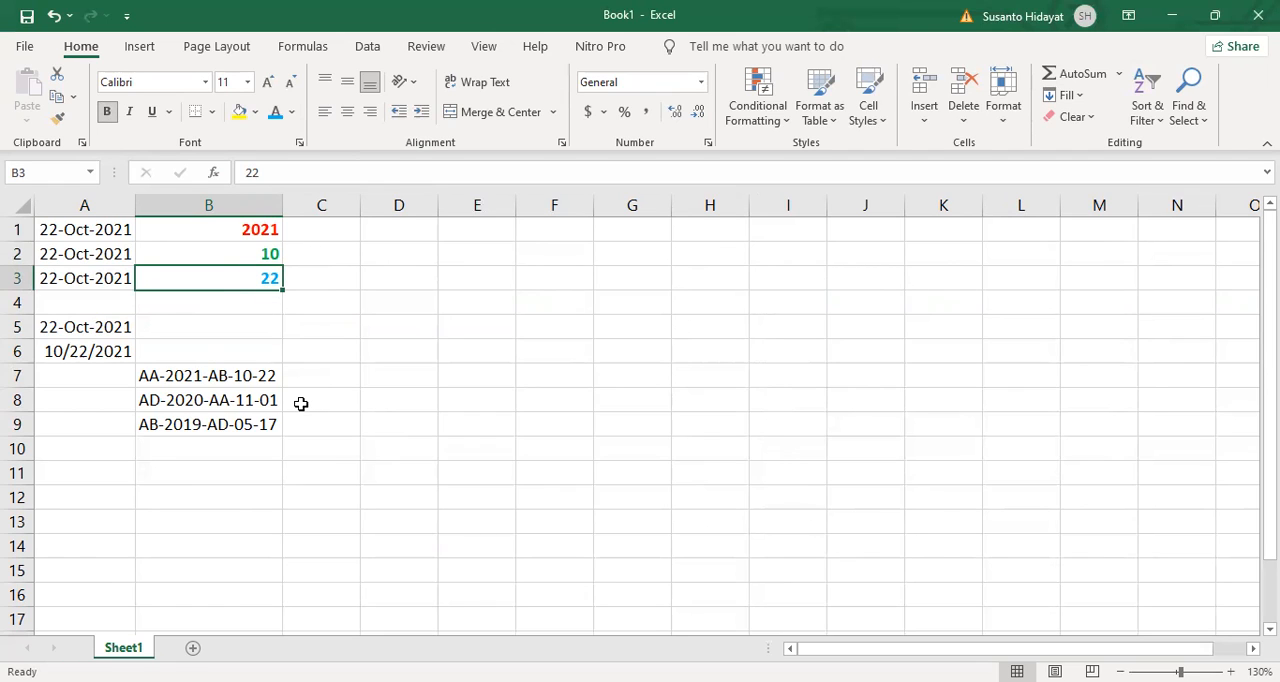
Step: Make the year 2021 inside the code in cell B7 bold with a red font color
{"action": "left_click", "coordinate": [202, 376]}
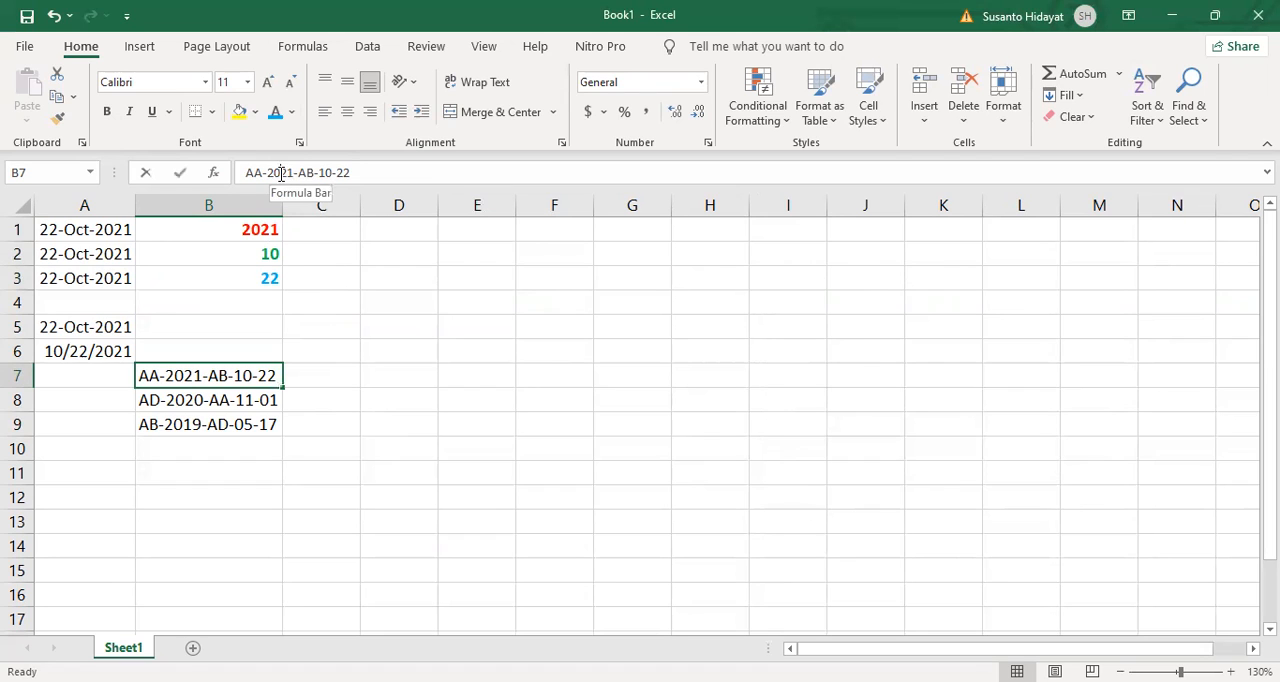
{"action": "double_click", "coordinate": [281, 173]}
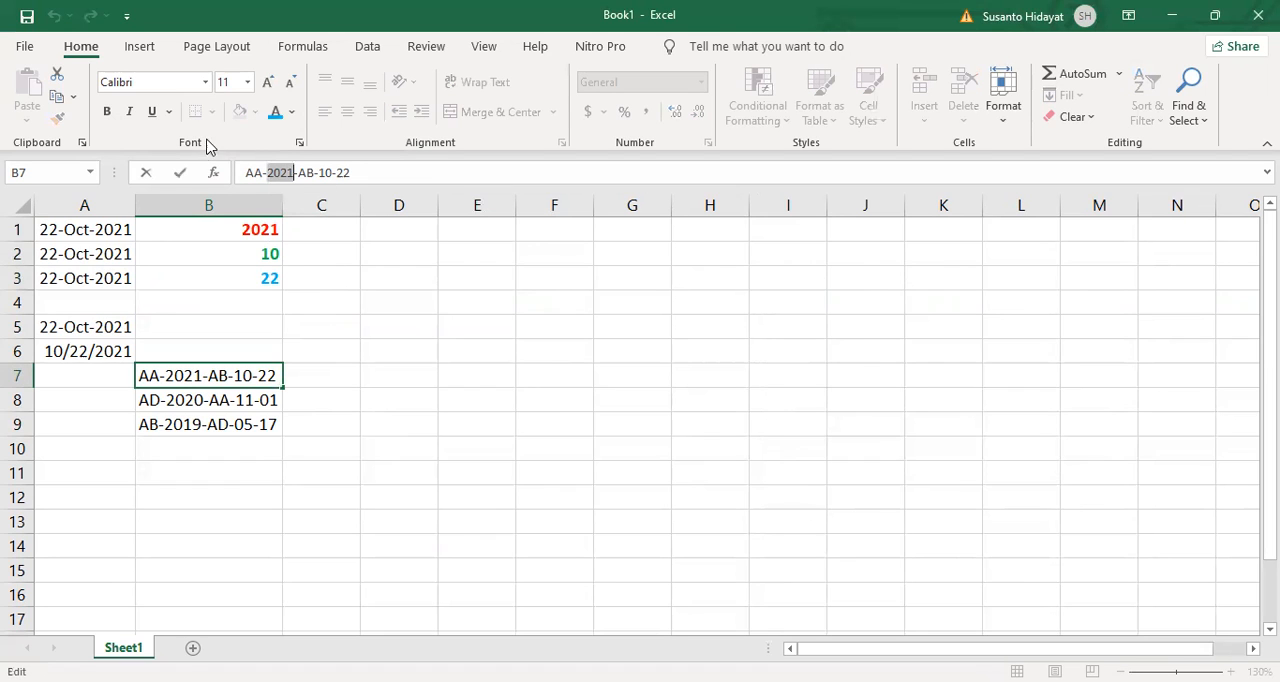
{"action": "left_click", "coordinate": [291, 112]}
{"action": "left_click", "coordinate": [291, 317]}
{"action": "left_click", "coordinate": [107, 112]}
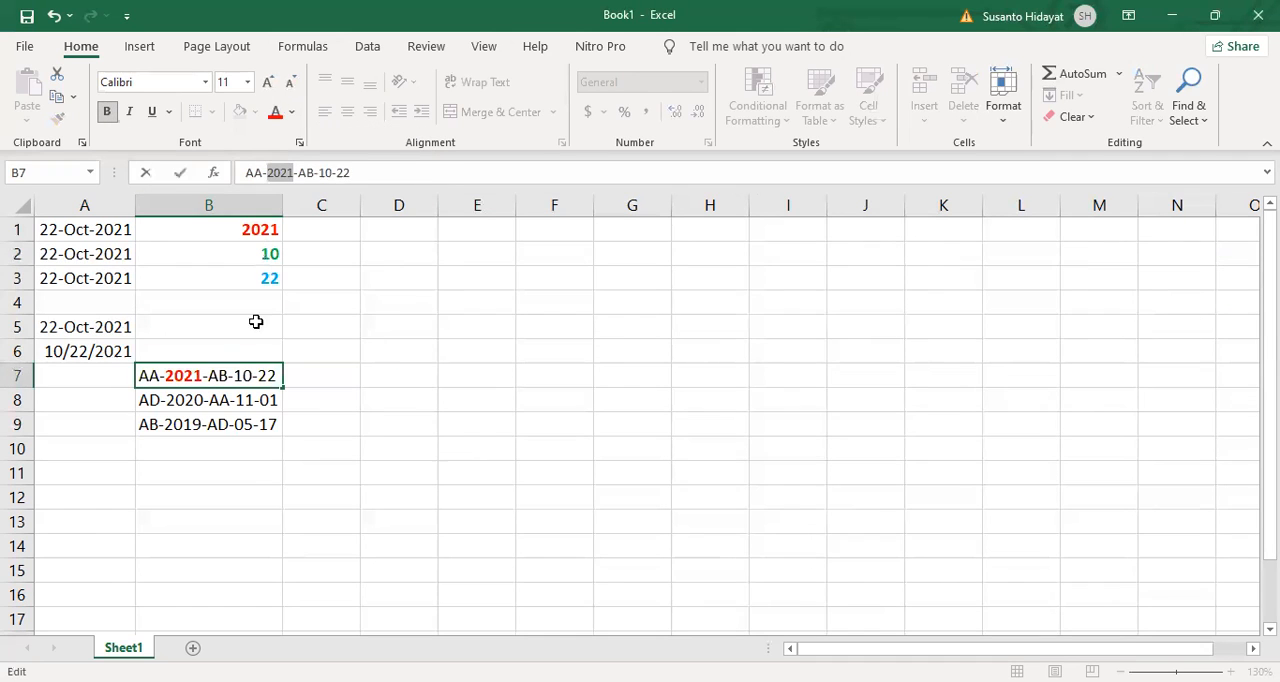
Step: Make the month 10 inside the code in cell B7 bold with a green font color
{"action": "double_click", "coordinate": [244, 376]}
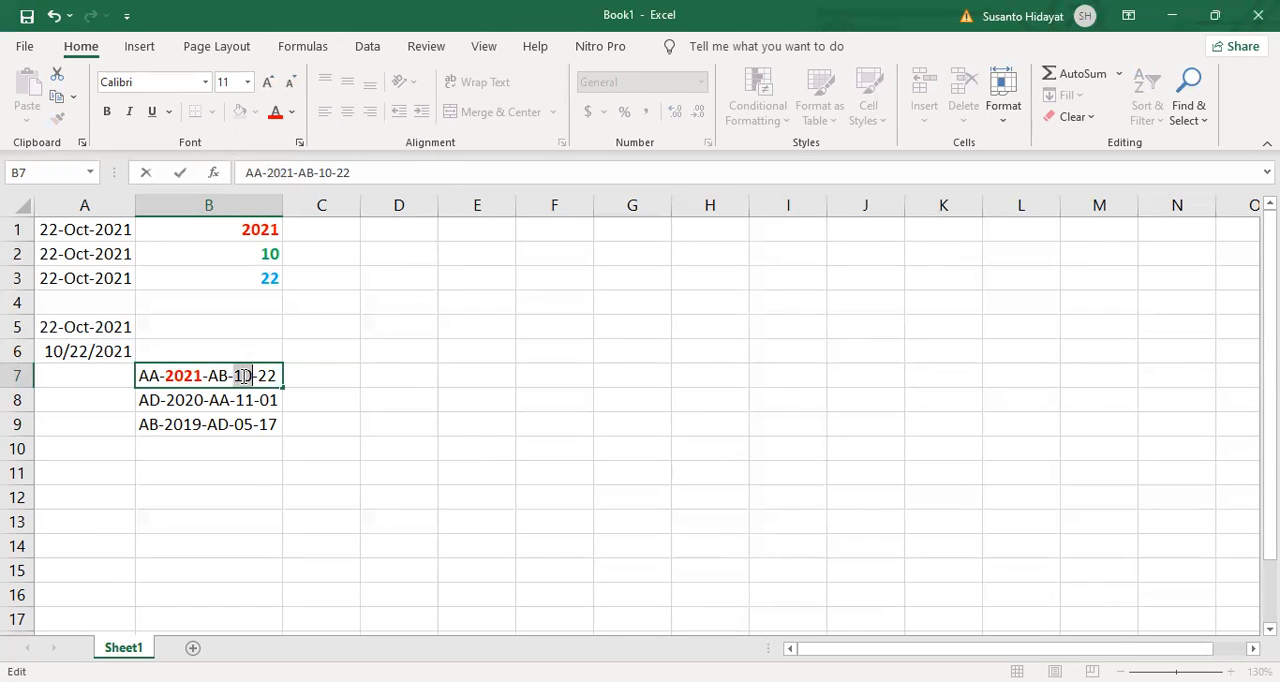
{"action": "left_click", "coordinate": [291, 112]}
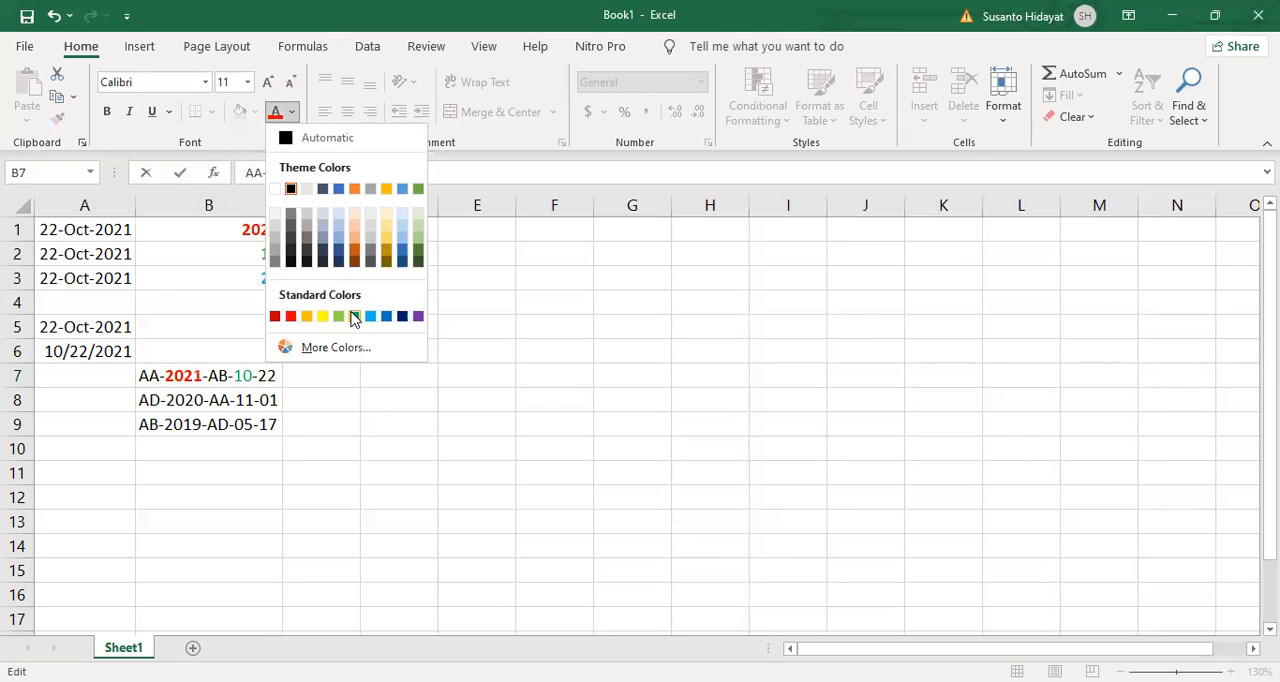
{"action": "left_click", "coordinate": [355, 316]}
{"action": "left_click", "coordinate": [108, 112]}
Step: Make the day 22 inside the code in cell B7 bold with a blue font color
{"action": "double_click", "coordinate": [267, 376]}
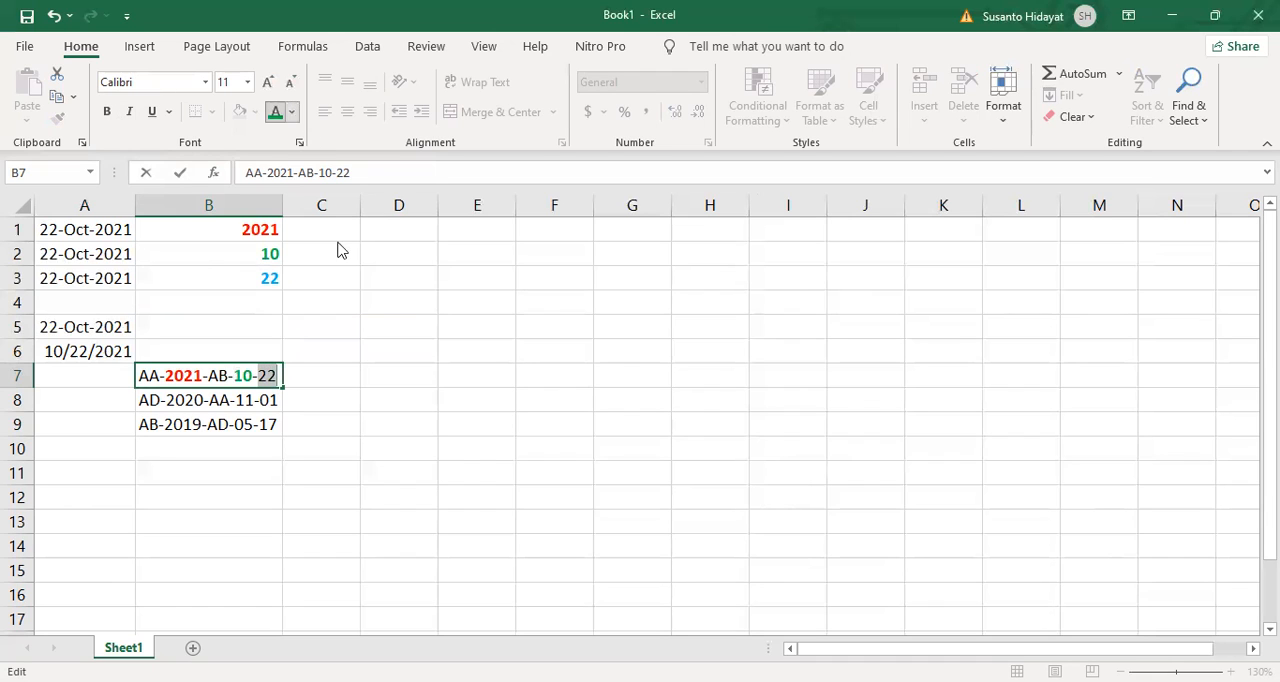
{"action": "left_click", "coordinate": [291, 111]}
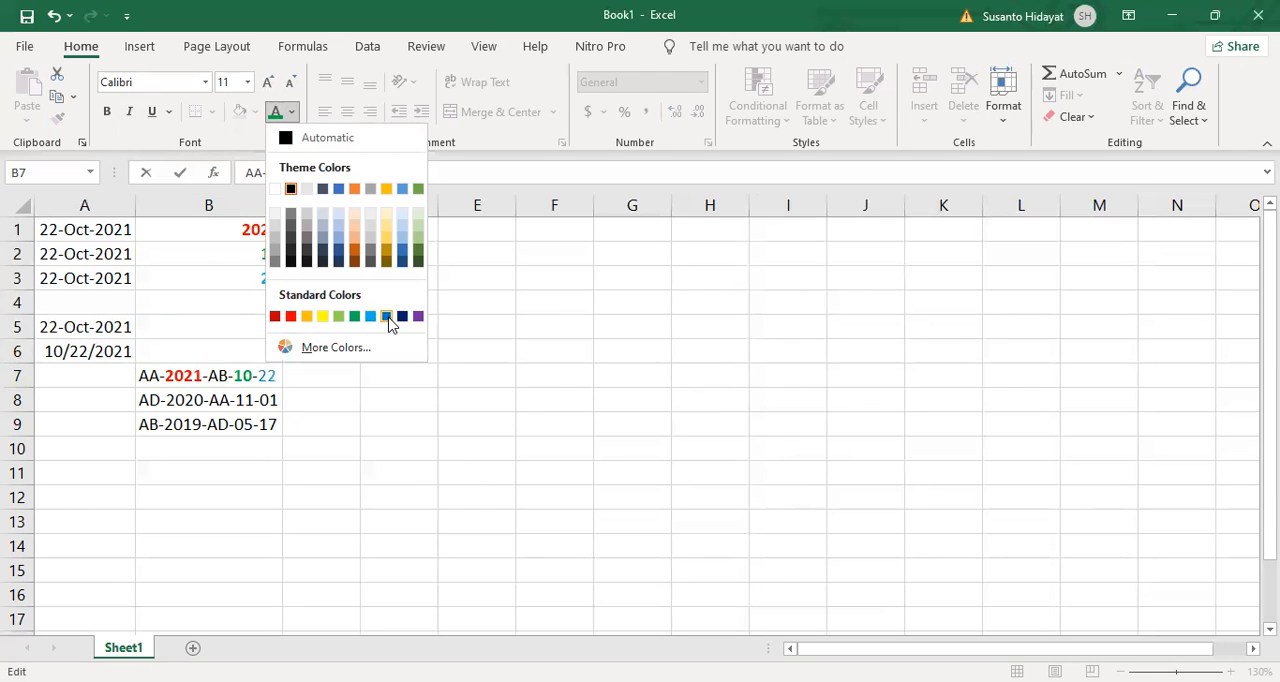
{"action": "left_click", "coordinate": [386, 316]}
{"action": "key", "text": "ctrl+b"}
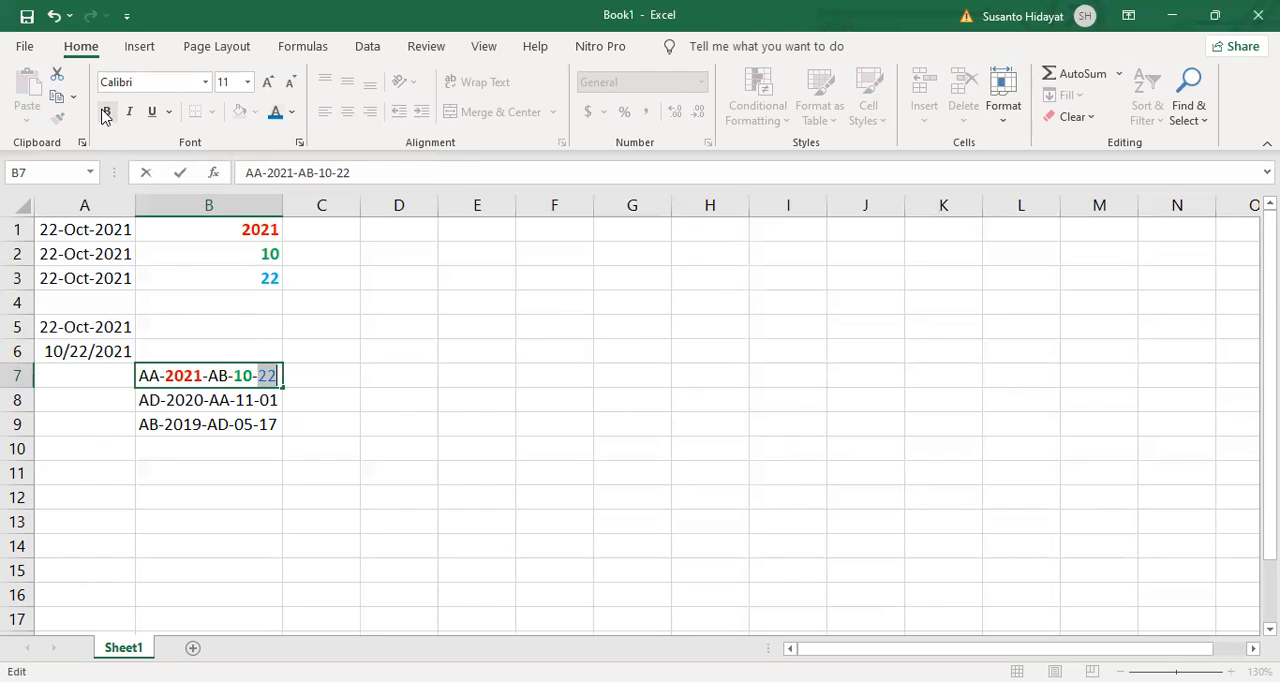
Step: Insert a DATE function in cell A7 with a nested MID(B7,4,4) as its Year argument
{"action": "left_click", "coordinate": [100, 377]}
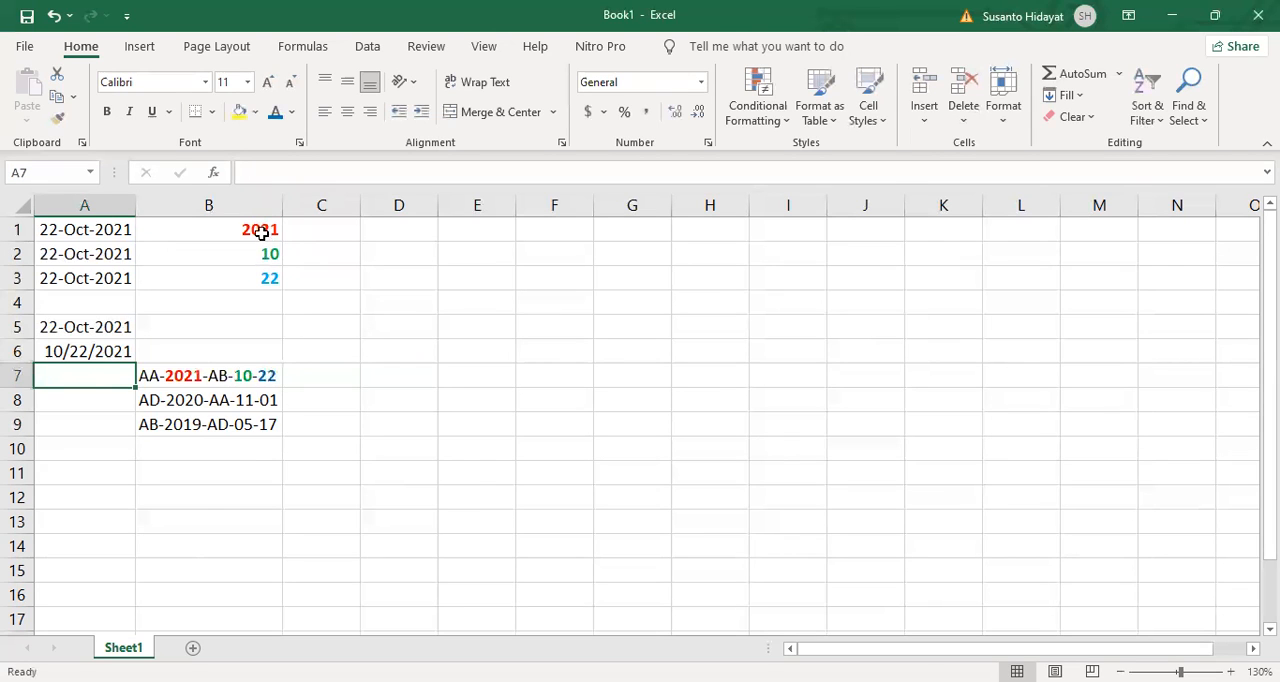
{"action": "left_click", "coordinate": [220, 176]}
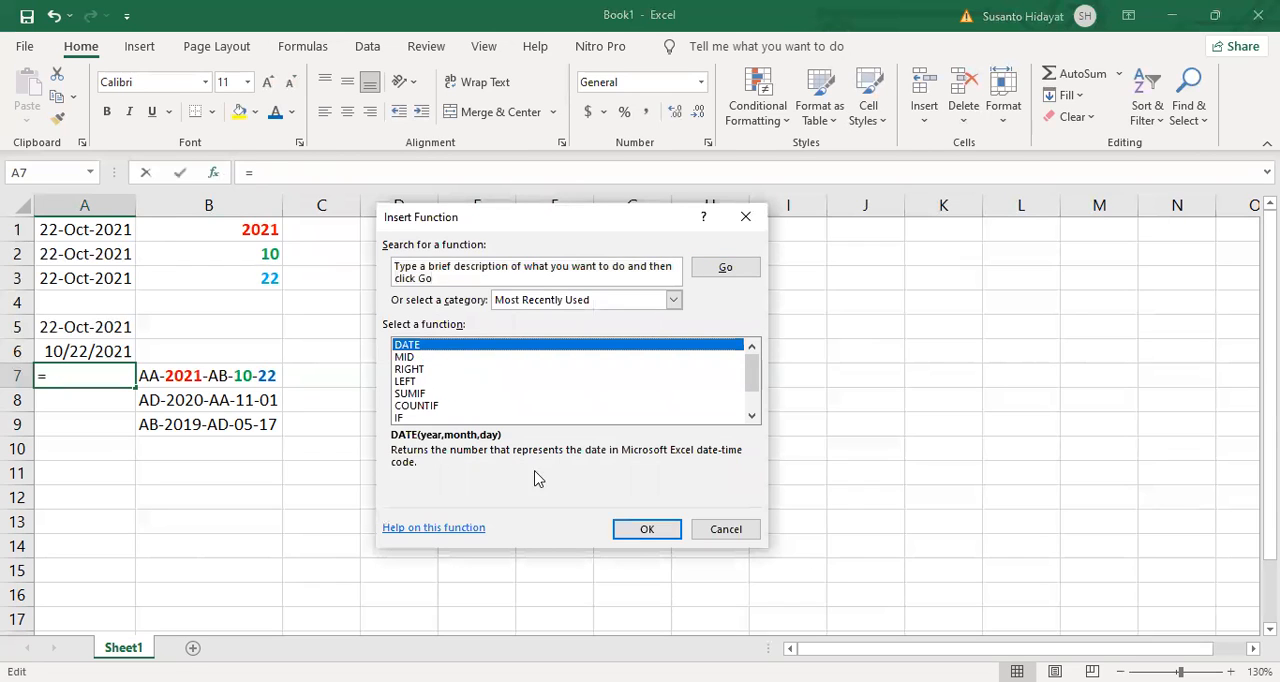
{"action": "left_click", "coordinate": [660, 535]}
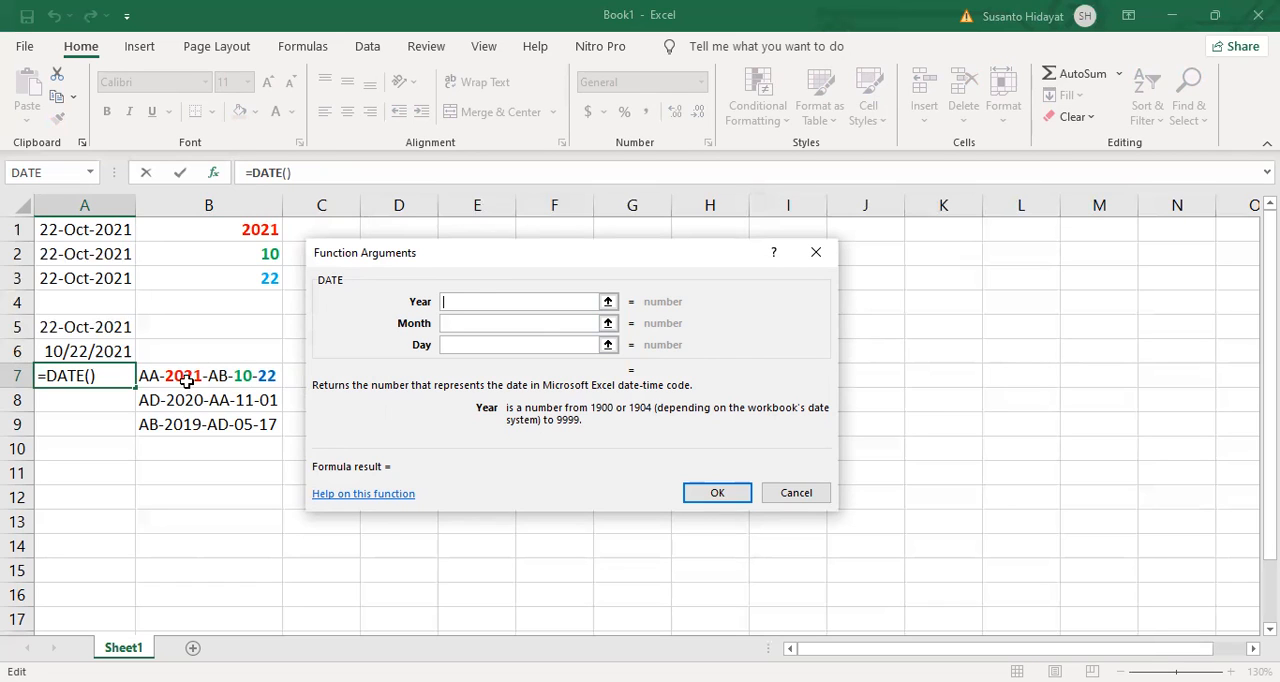
{"action": "left_click", "coordinate": [92, 173]}
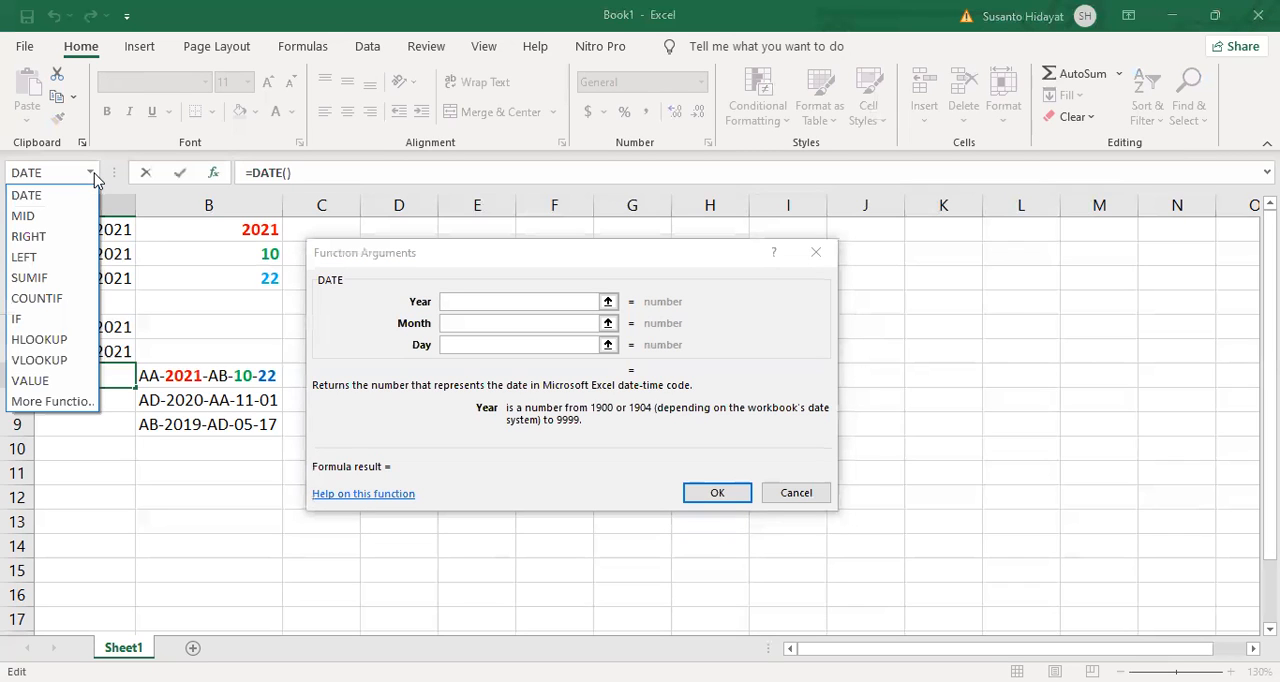
{"action": "left_click", "coordinate": [40, 225]}
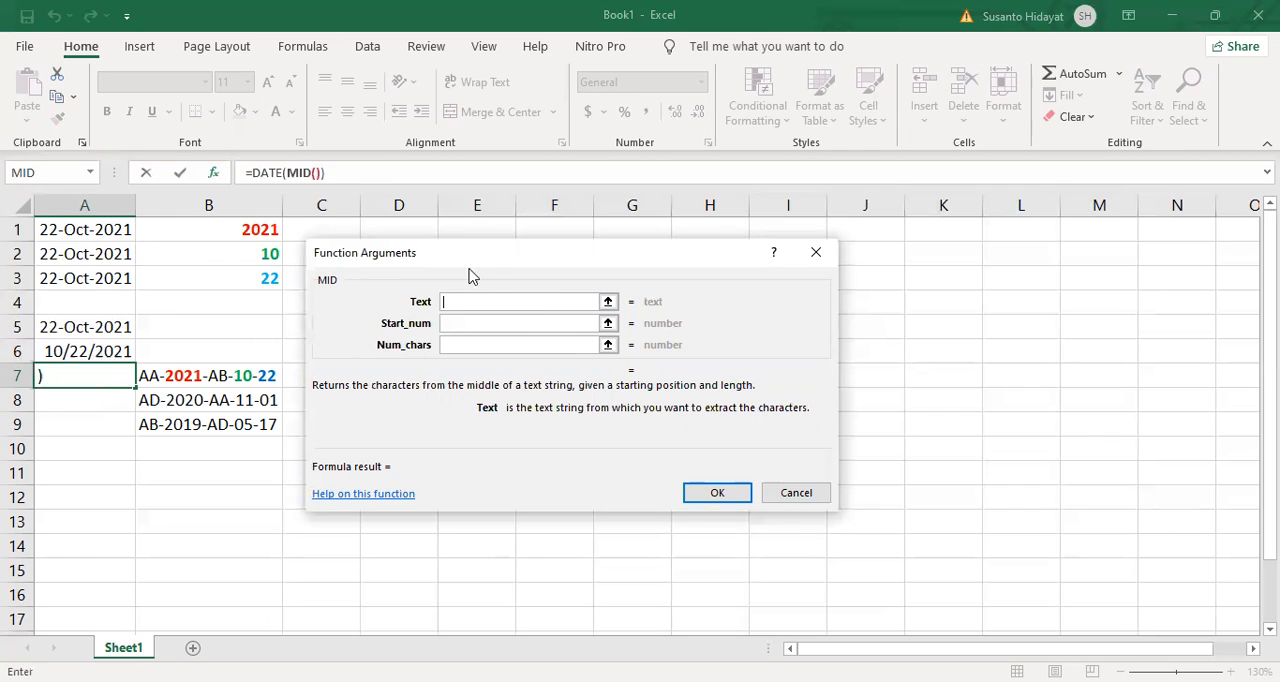
{"action": "left_click_drag", "start_coordinate": [510, 255], "coordinate": [538, 250]}
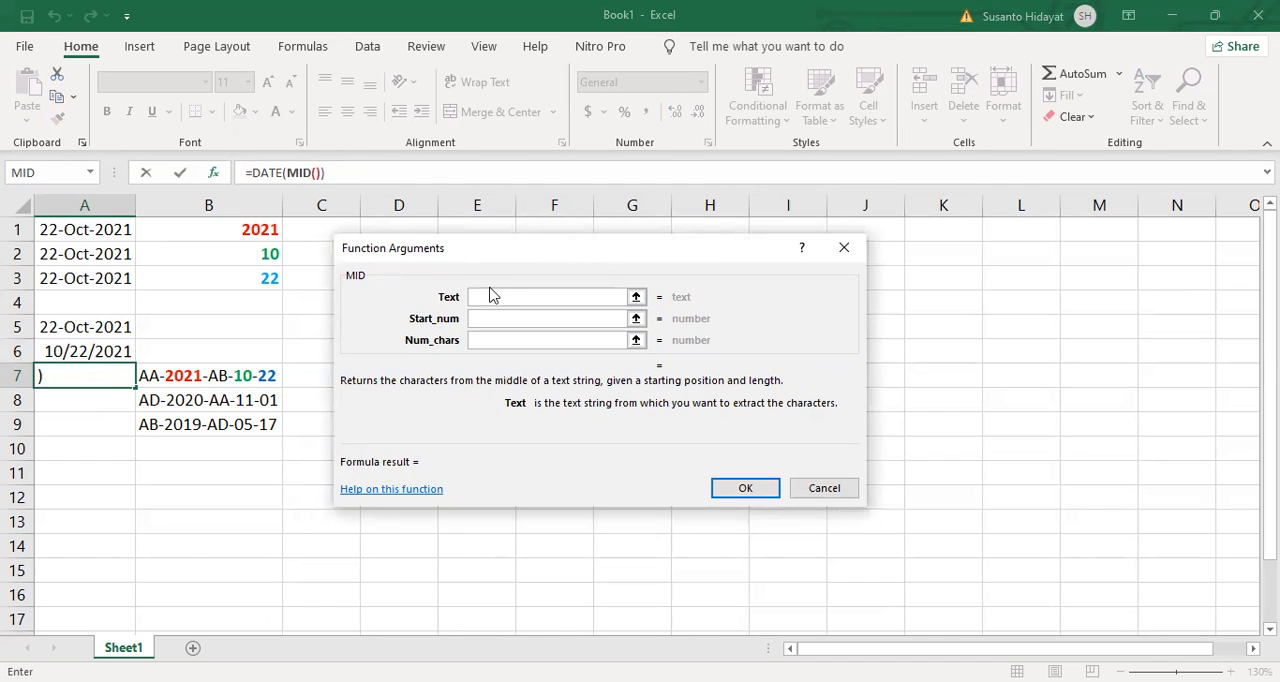
{"action": "left_click", "coordinate": [205, 375]}
{"action": "left_click", "coordinate": [511, 317]}
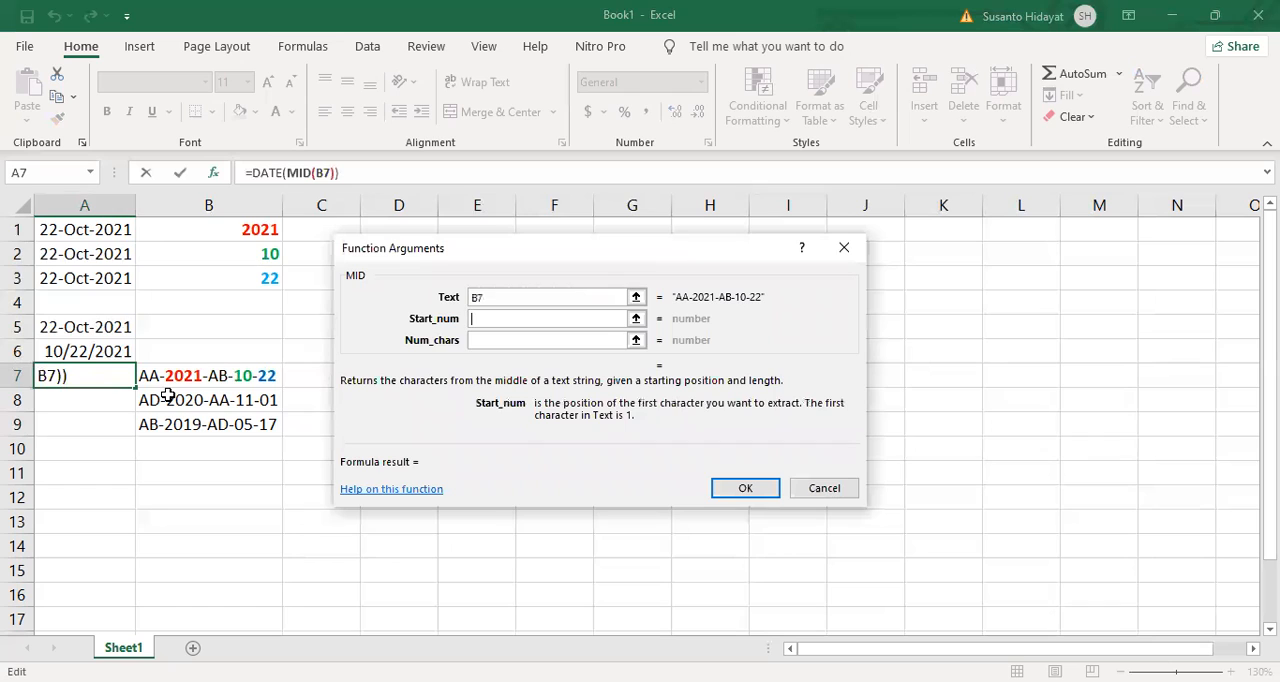
{"action": "type", "text": "4"}
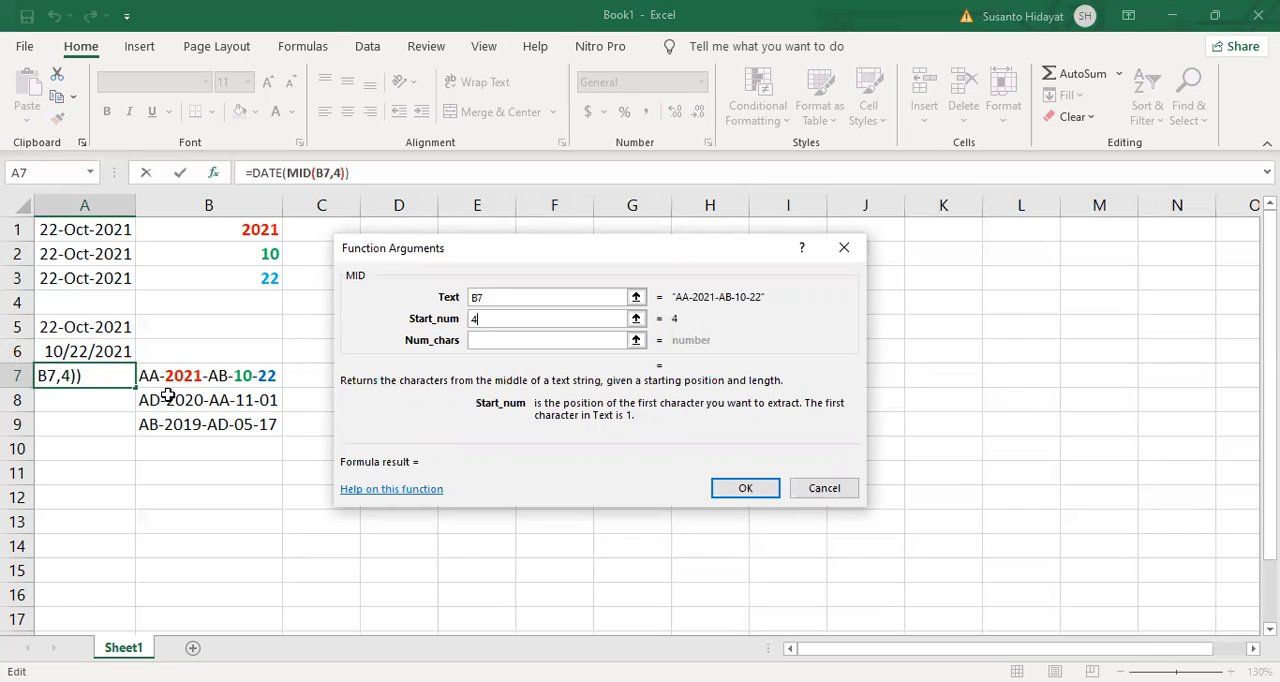
{"action": "left_click", "coordinate": [498, 338]}
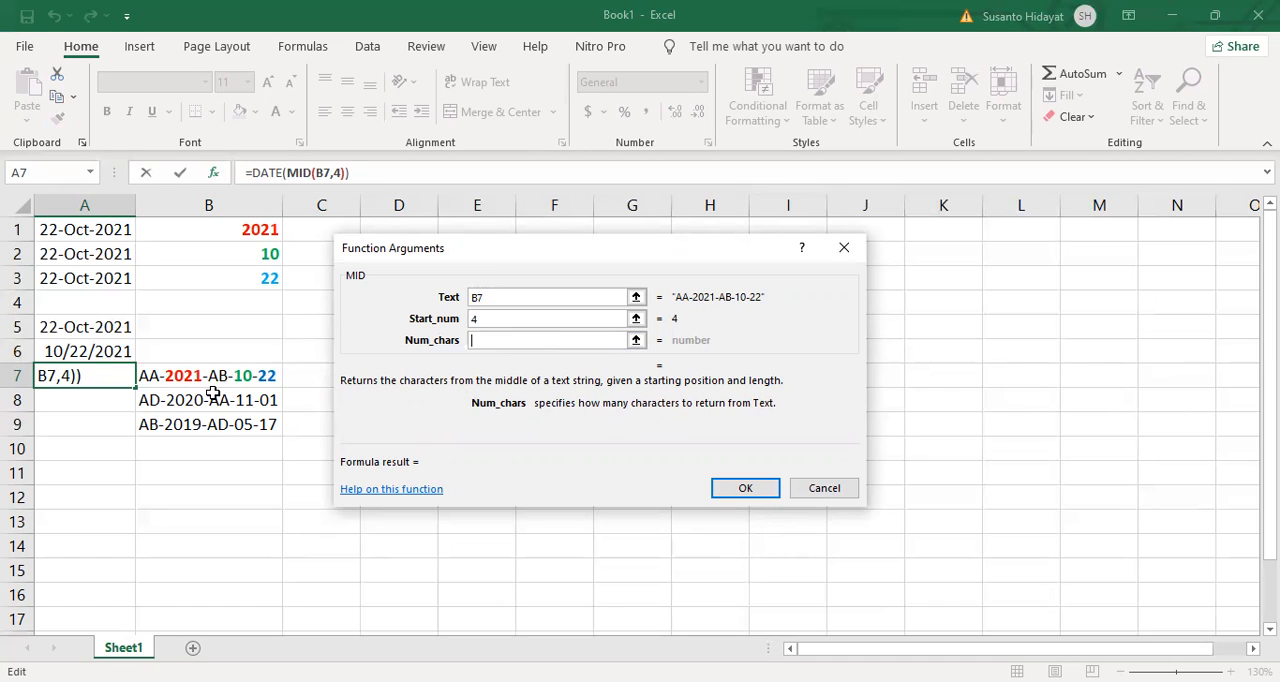
{"action": "type", "text": "4"}
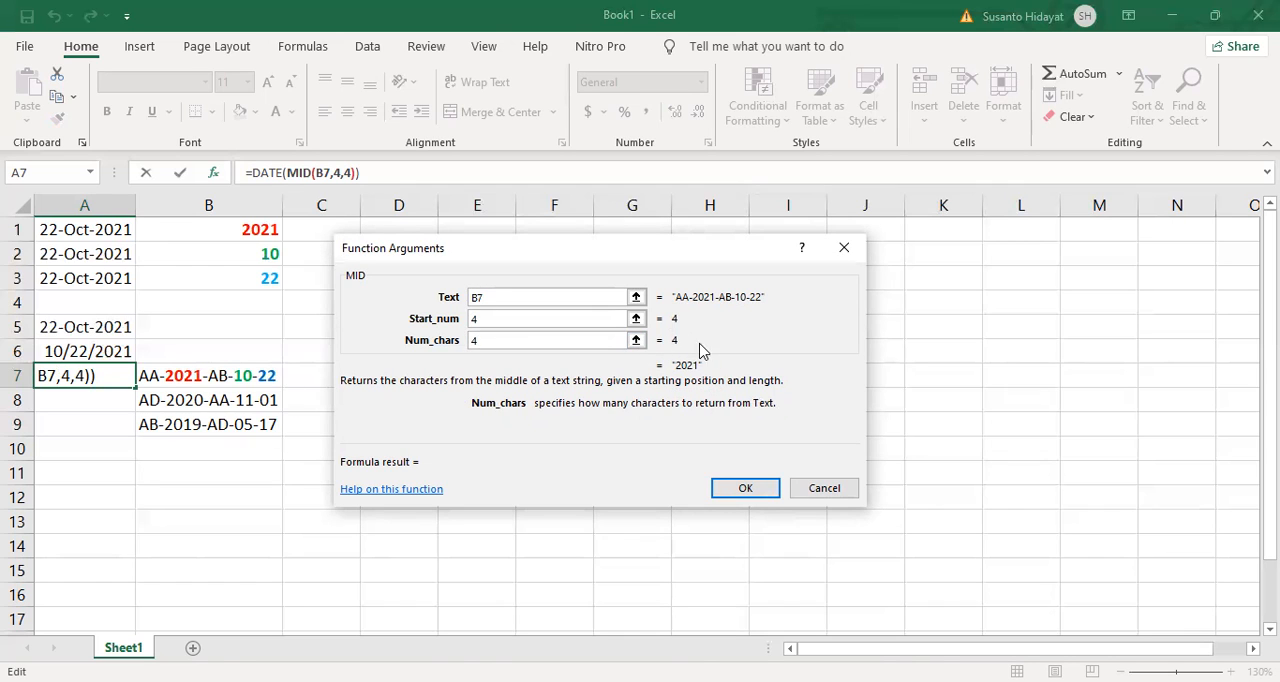
{"action": "left_click", "coordinate": [271, 175]}
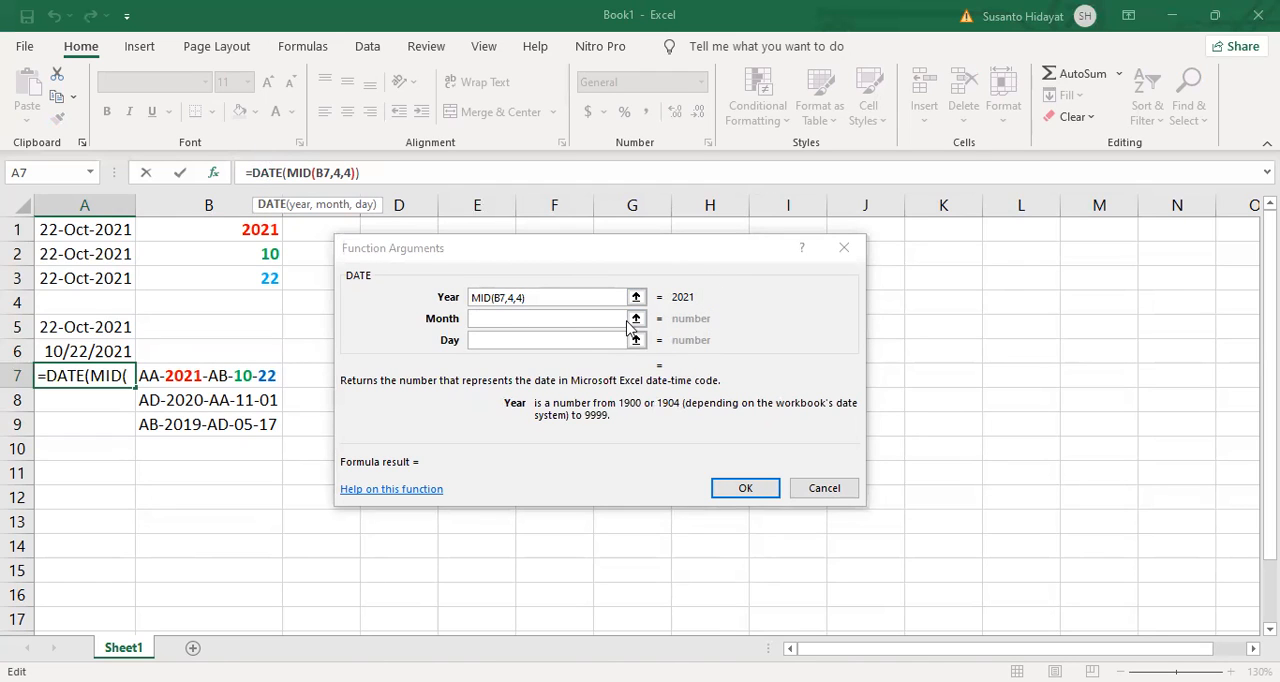
Step: Set the Month argument of the DATE function in A7 to a nested MID(B7,12,2)
{"action": "left_click", "coordinate": [498, 322]}
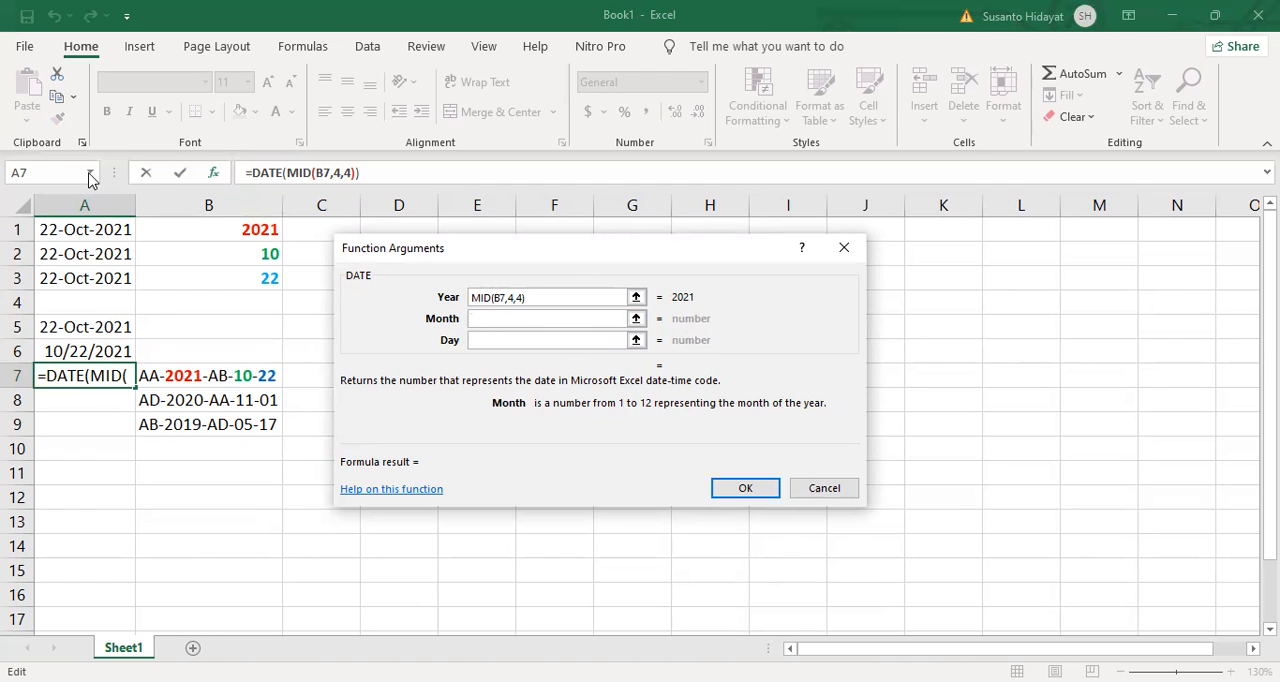
{"action": "left_click", "coordinate": [90, 173]}
{"action": "left_click", "coordinate": [23, 195]}
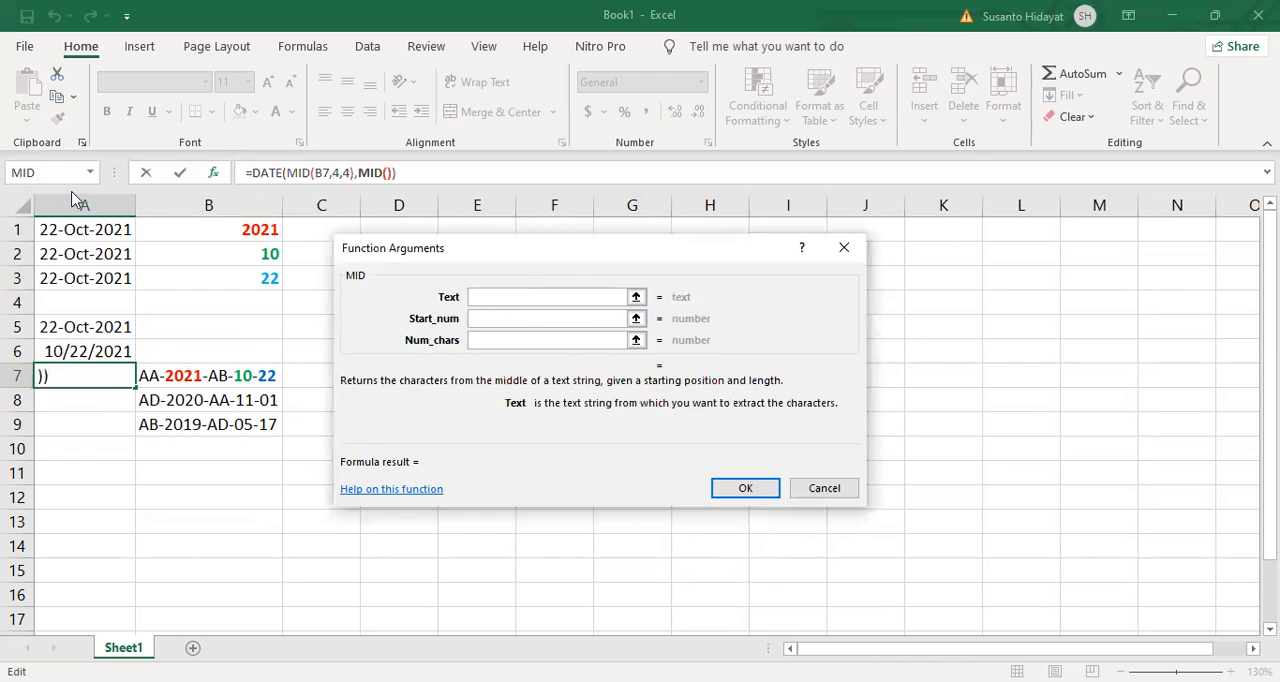
{"action": "left_click", "coordinate": [211, 375]}
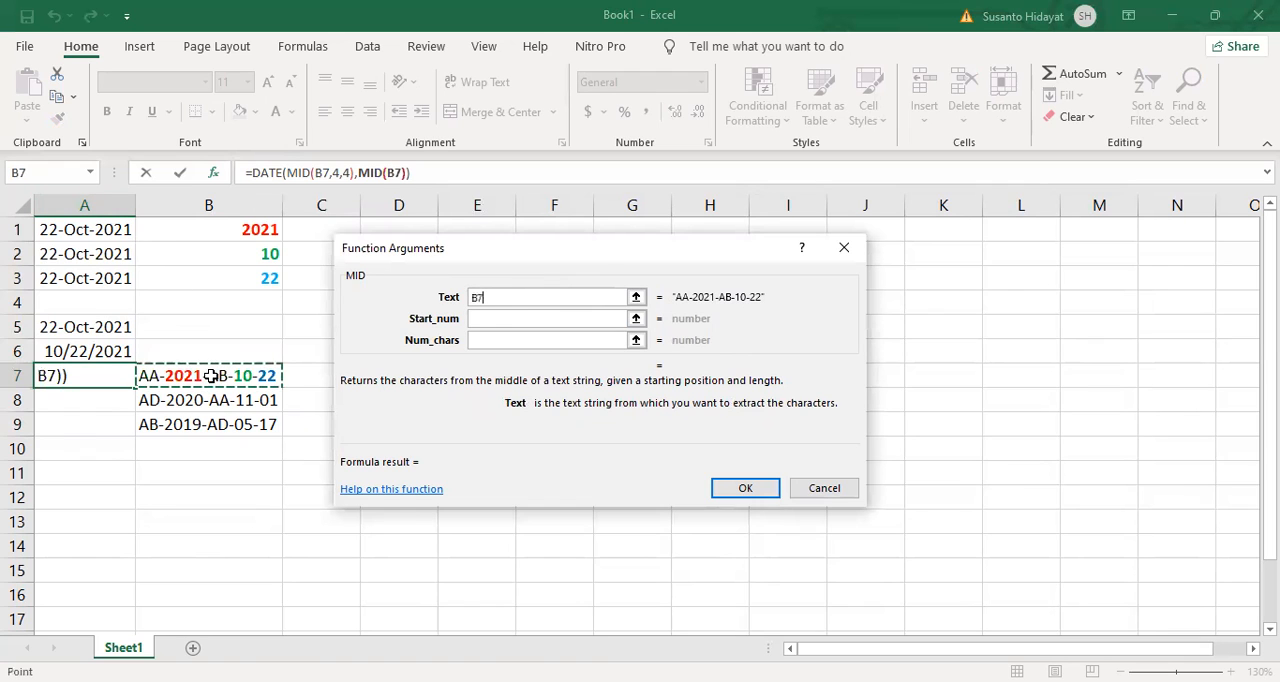
{"action": "left_click", "coordinate": [500, 320]}
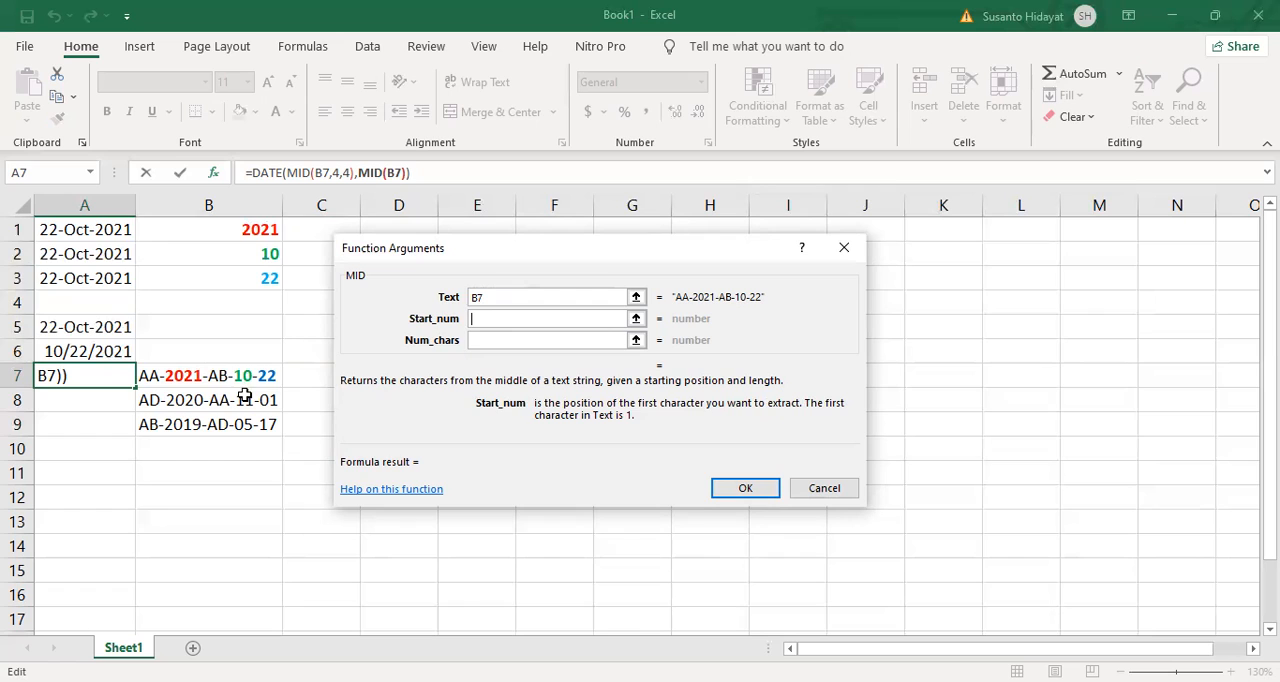
{"action": "type", "text": "12"}
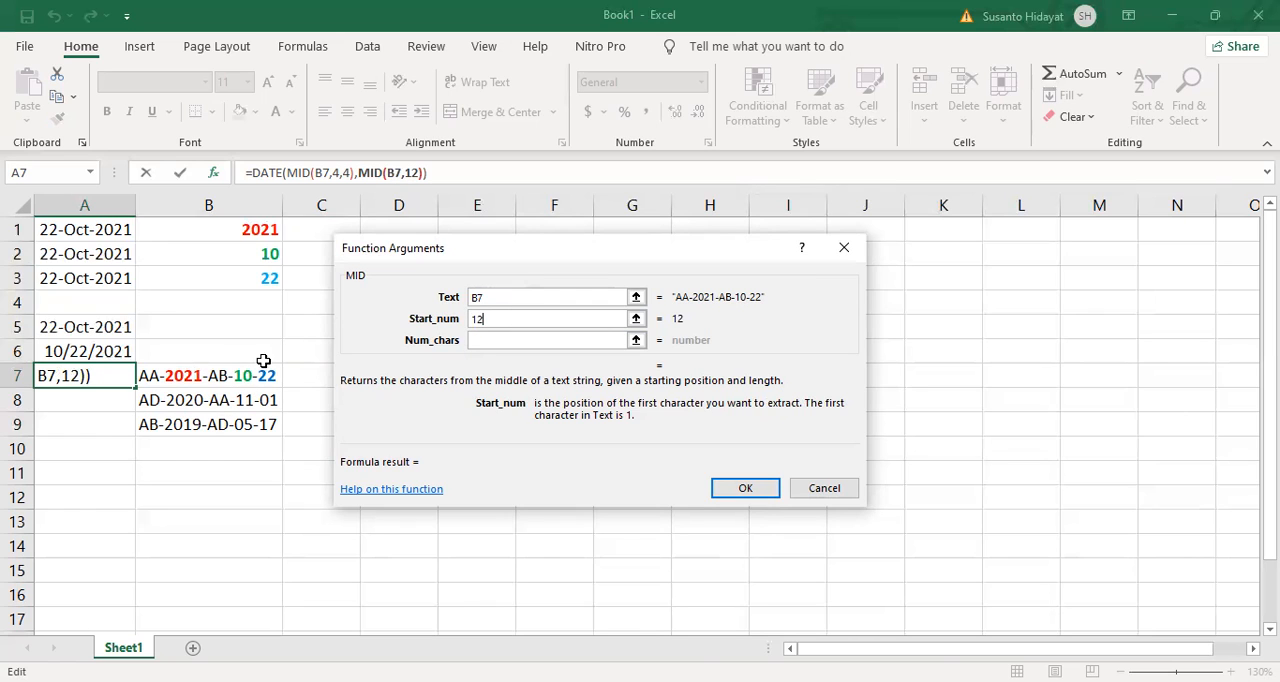
{"action": "left_click", "coordinate": [510, 340]}
{"action": "type", "text": "2"}
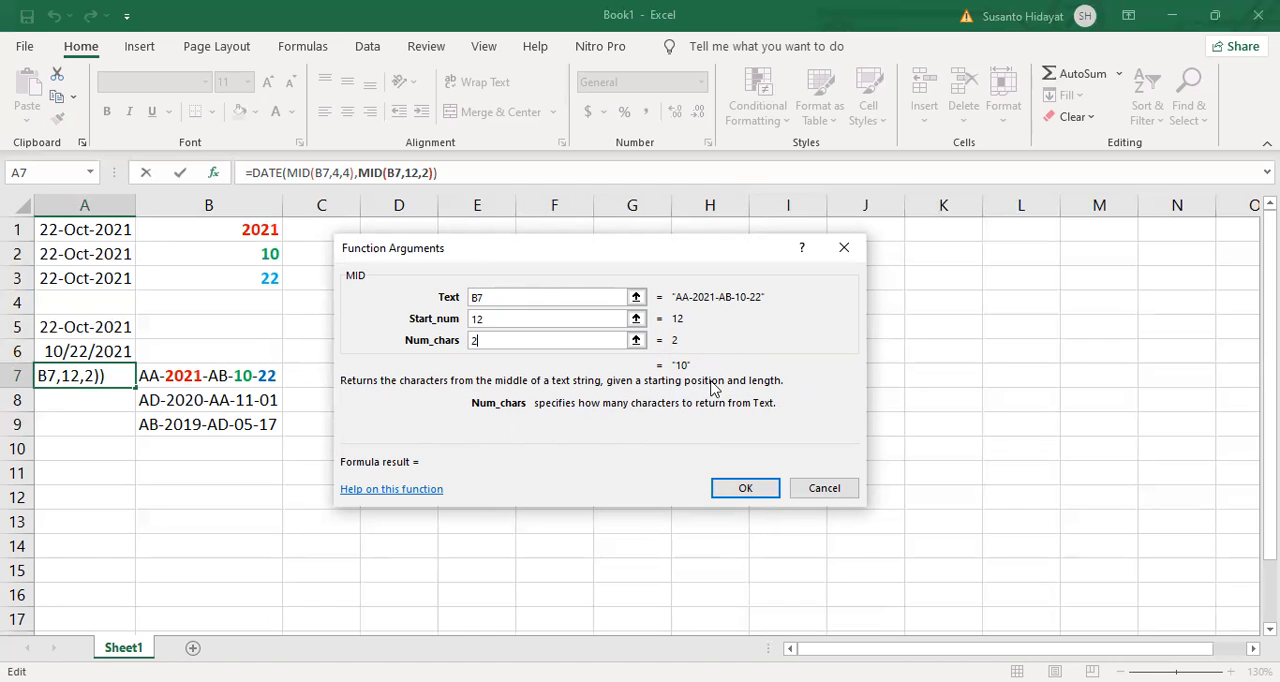
{"action": "left_click", "coordinate": [268, 172]}
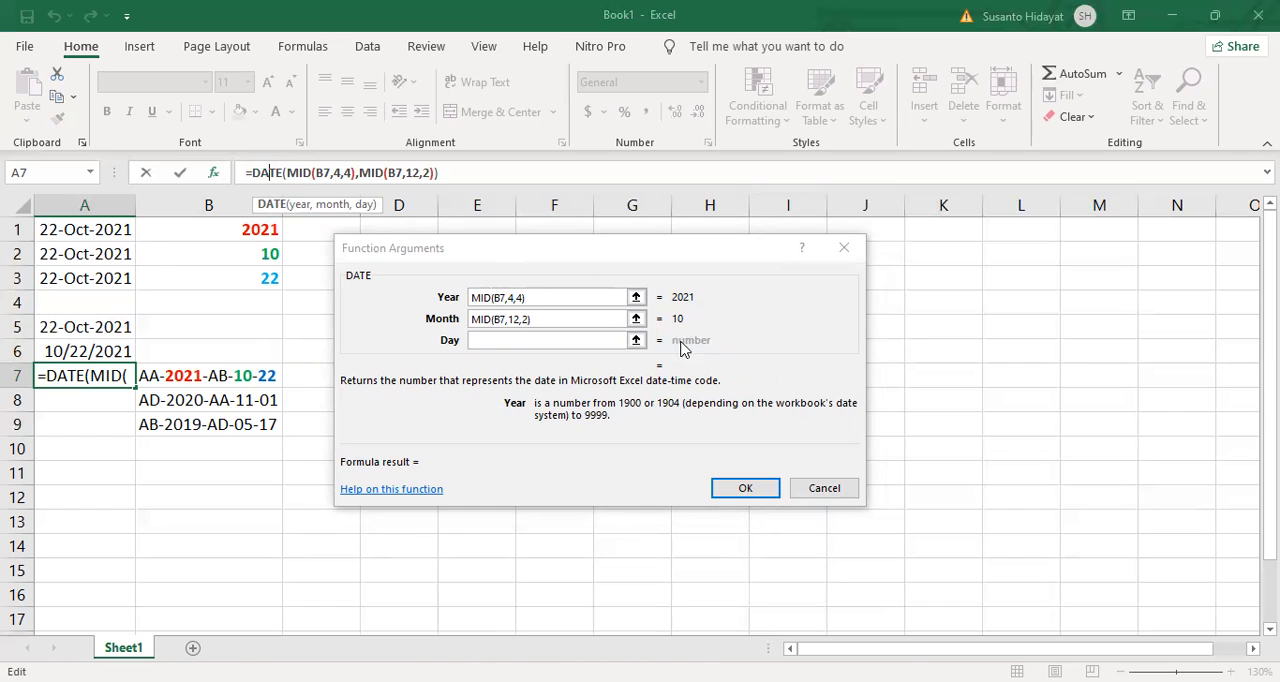
Step: Set the Day argument of the DATE function in A7 to a nested RIGHT(B7,2)
{"action": "left_click", "coordinate": [478, 340]}
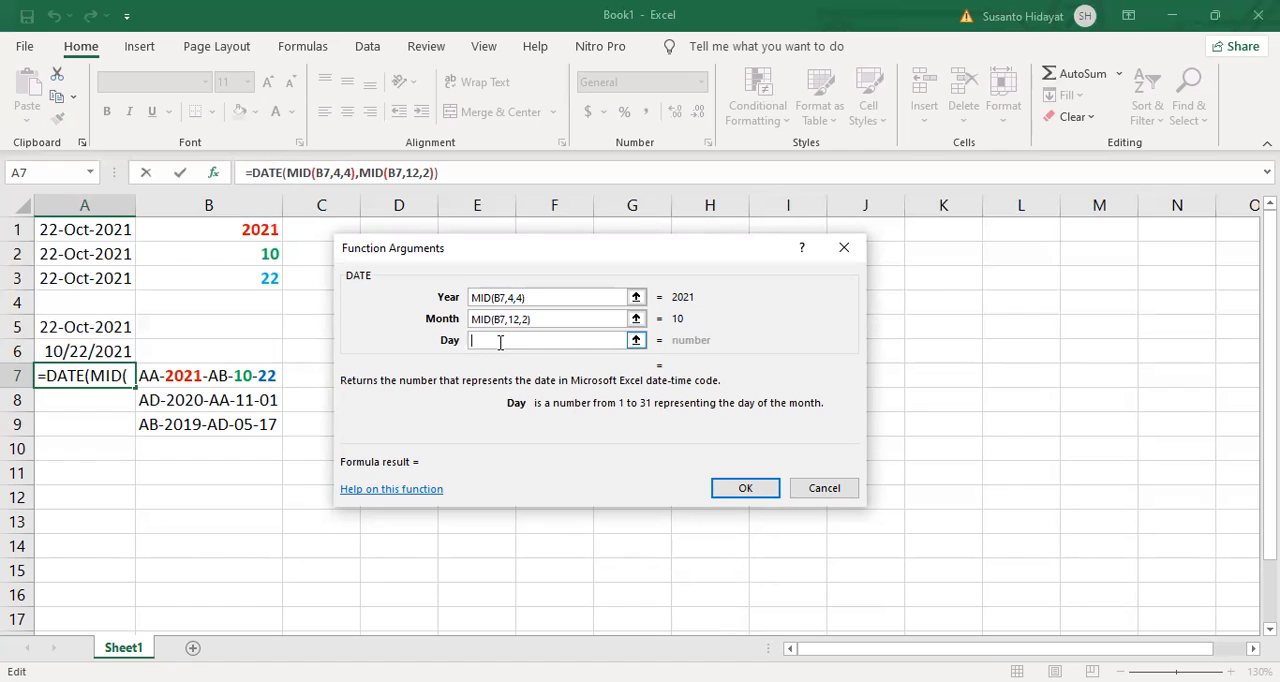
{"action": "left_click", "coordinate": [91, 173]}
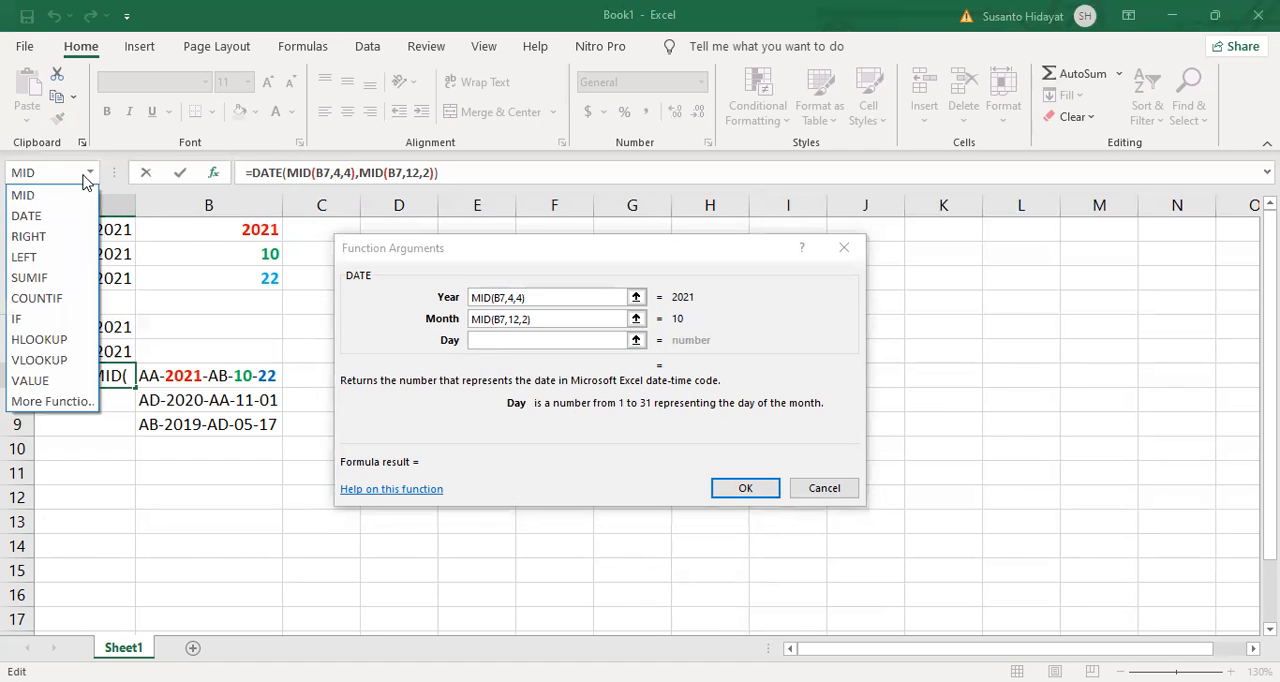
{"action": "left_click", "coordinate": [42, 236]}
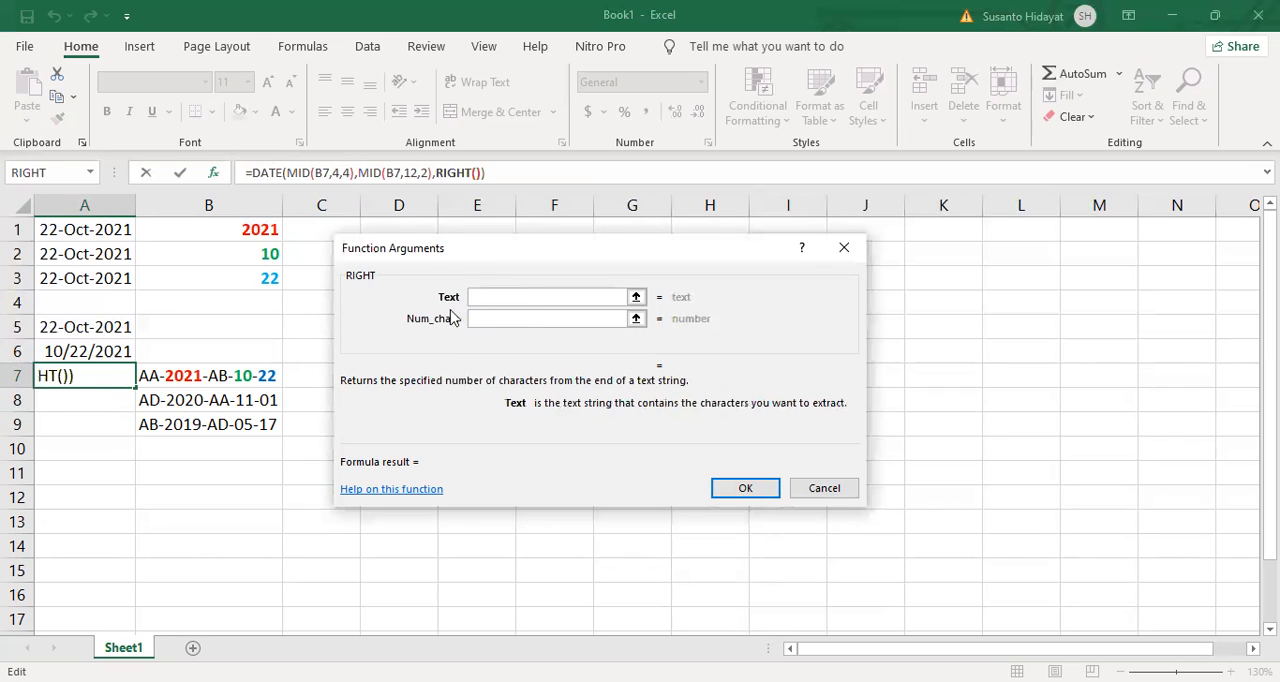
{"action": "left_click", "coordinate": [258, 372]}
{"action": "left_click", "coordinate": [472, 318]}
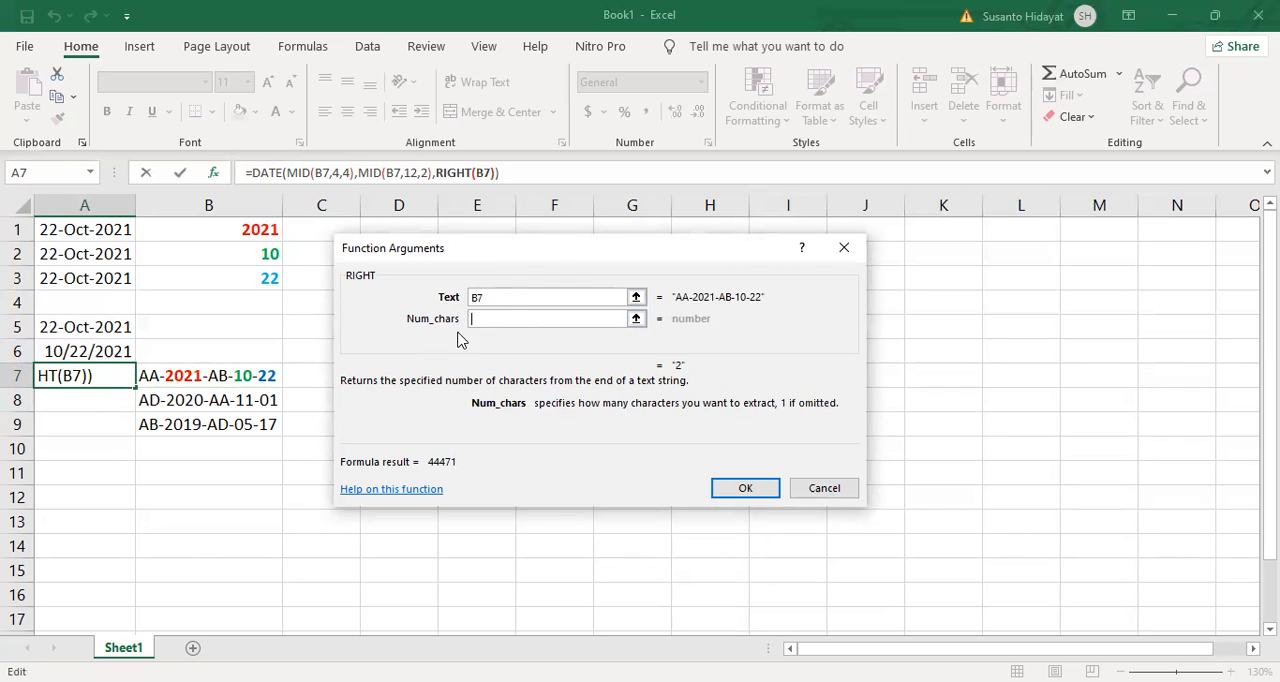
{"action": "type", "text": "2"}
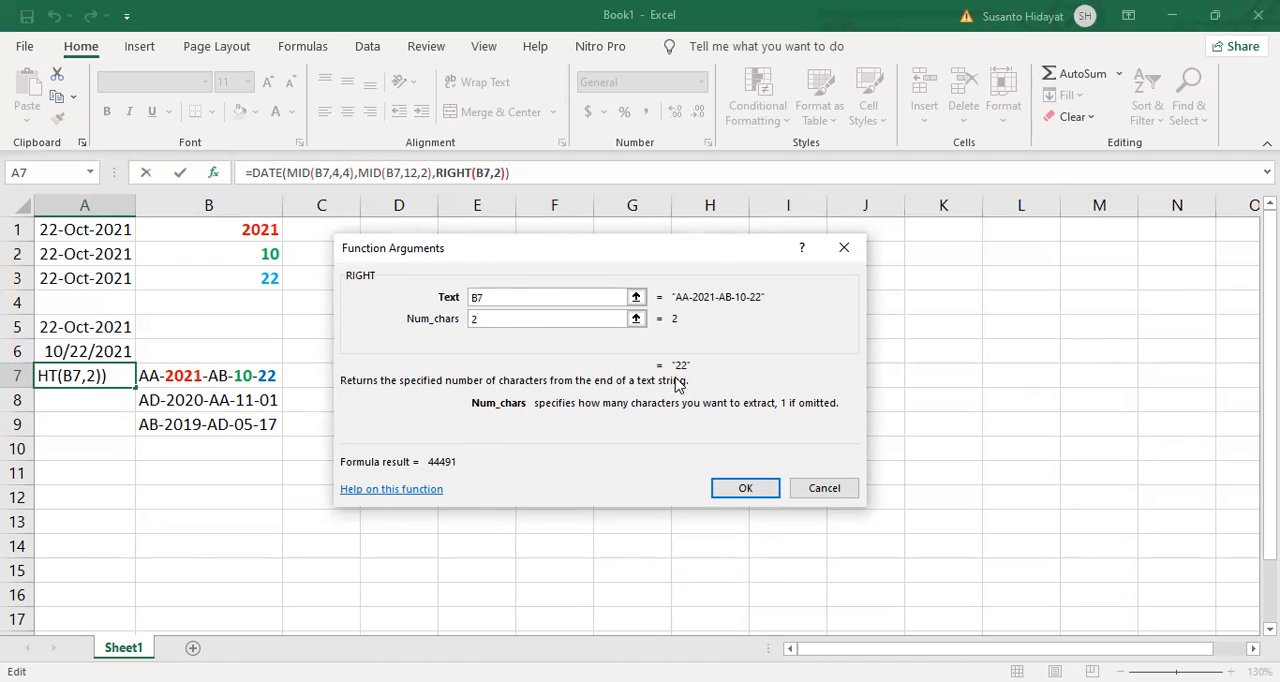
{"action": "left_click", "coordinate": [268, 180]}
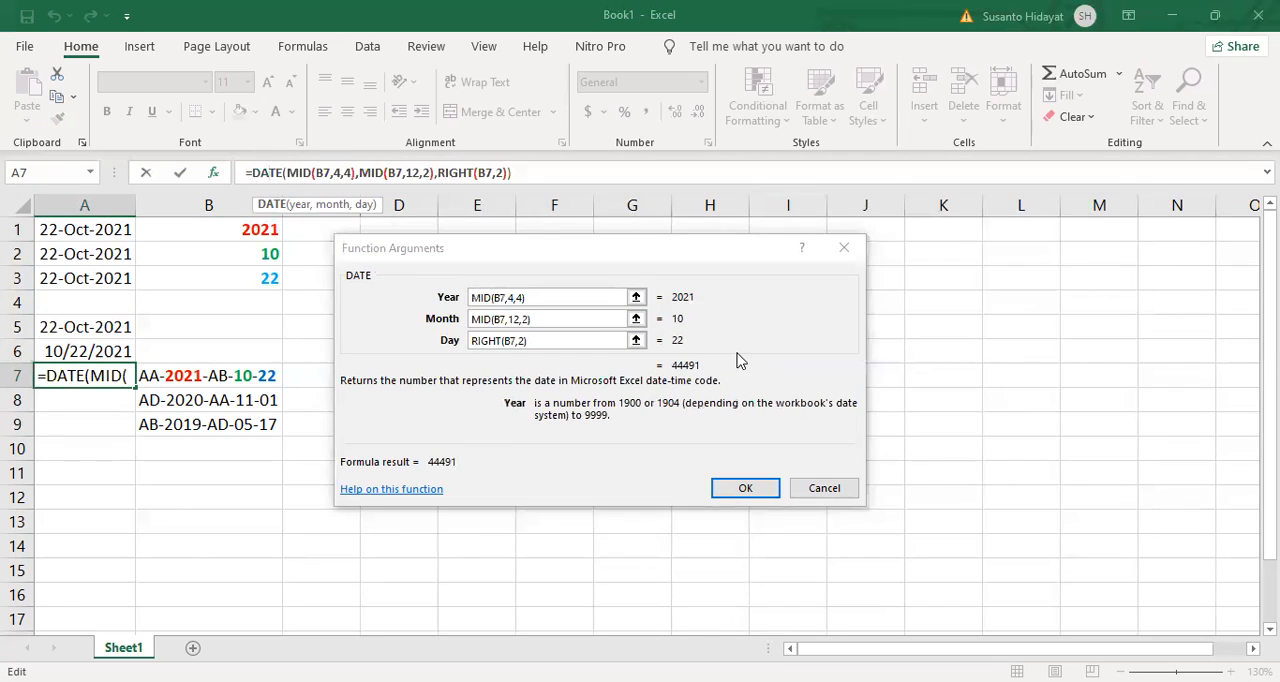
Step: Finish the DATE formula in cell A7 and fill it down through cell A9
{"action": "left_click", "coordinate": [746, 489]}
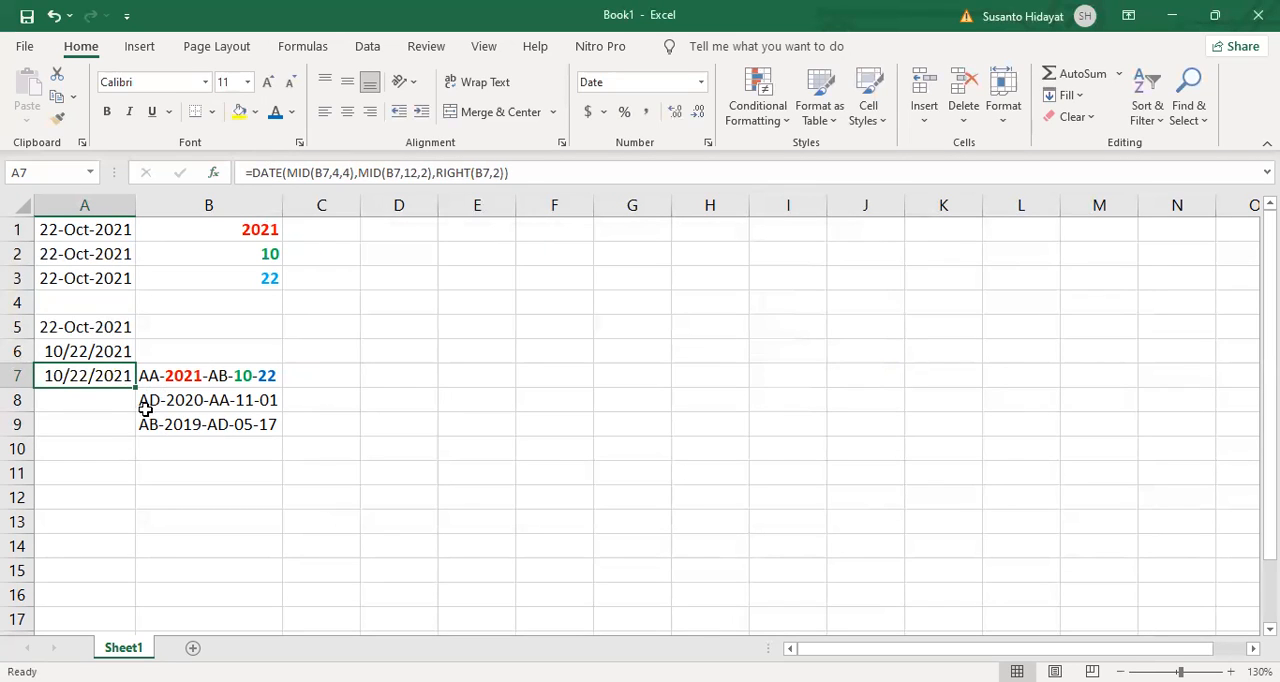
{"action": "left_click_drag", "start_coordinate": [137, 386], "coordinate": [140, 430]}
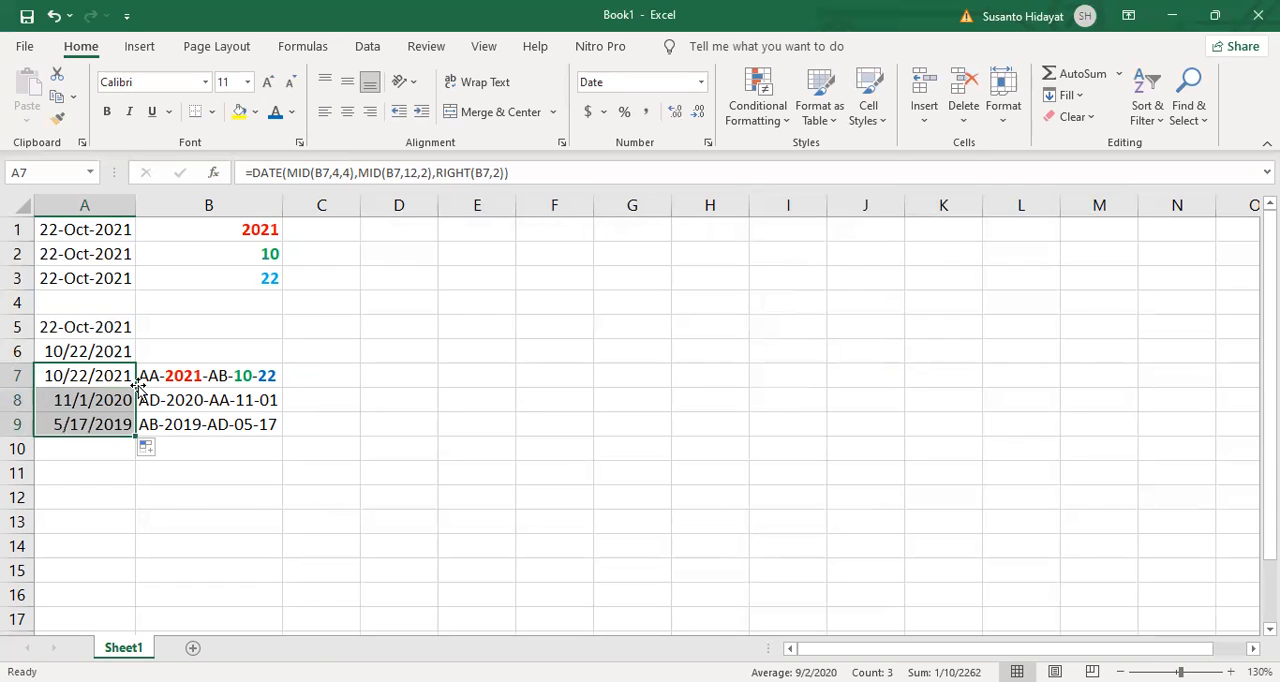
Step: Review the DATE formulas in cells A6 through A9
{"action": "left_click", "coordinate": [451, 397]}
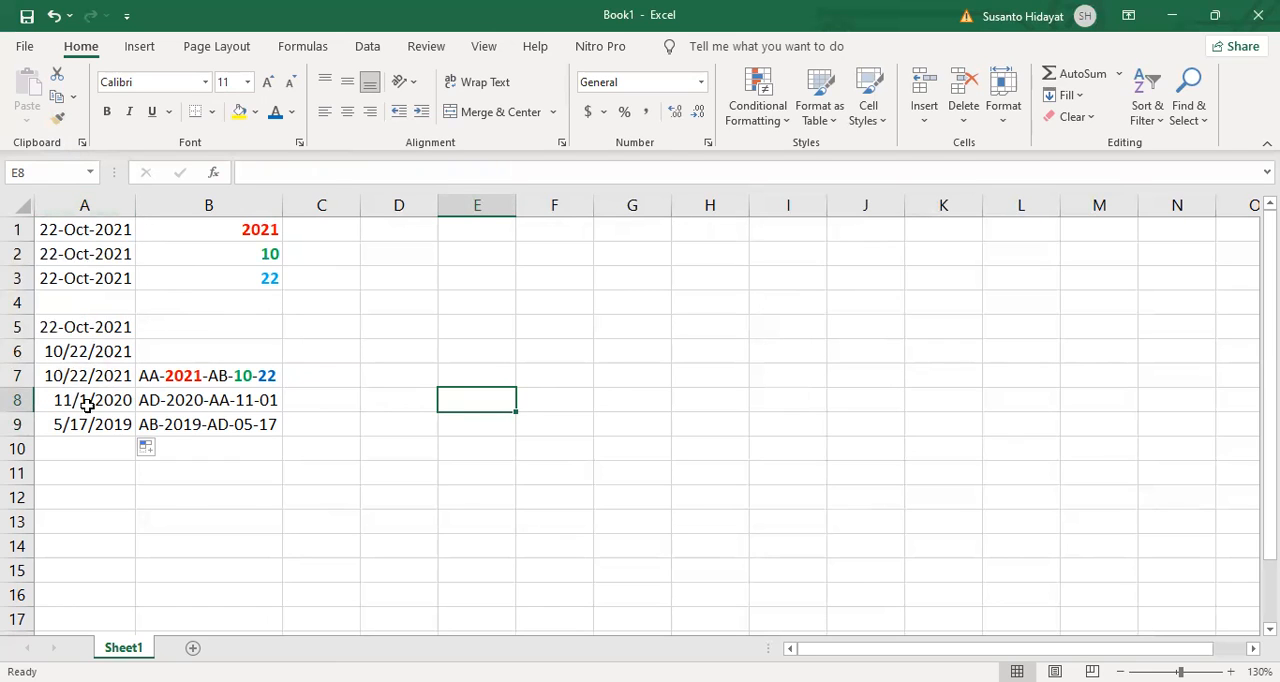
{"action": "left_click", "coordinate": [99, 350]}
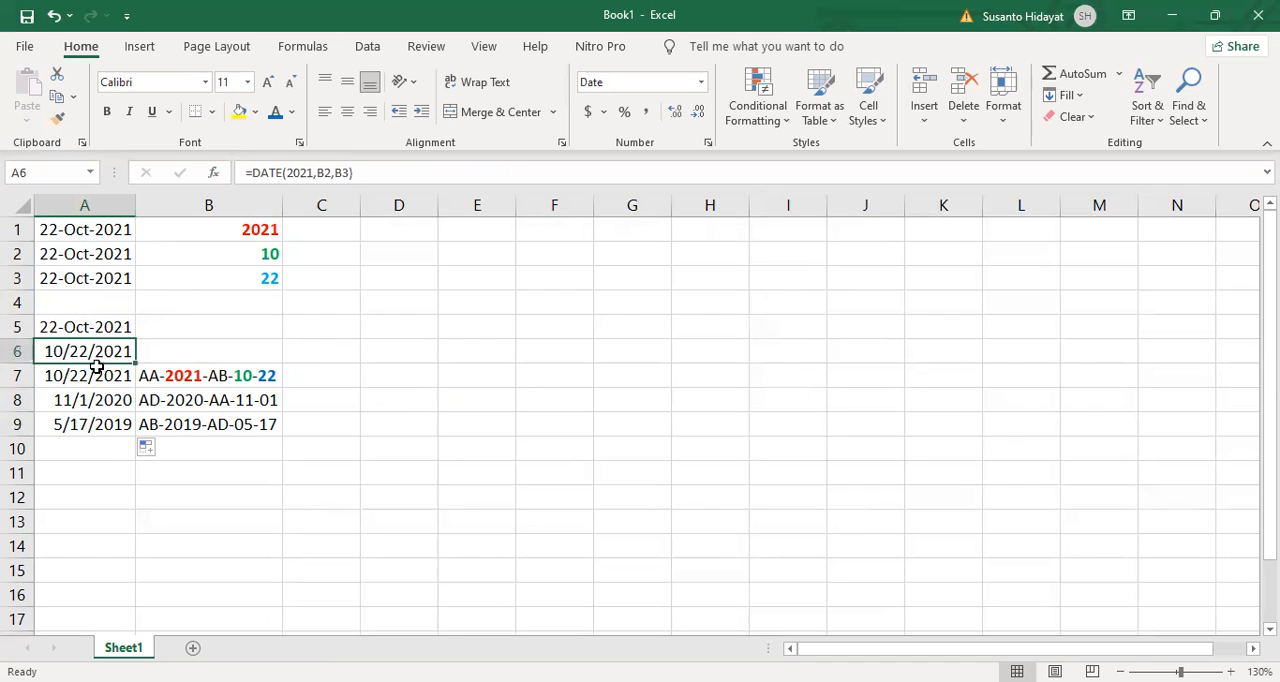
{"action": "left_click", "coordinate": [94, 375]}
{"action": "left_click", "coordinate": [94, 400]}
{"action": "left_click", "coordinate": [96, 419]}
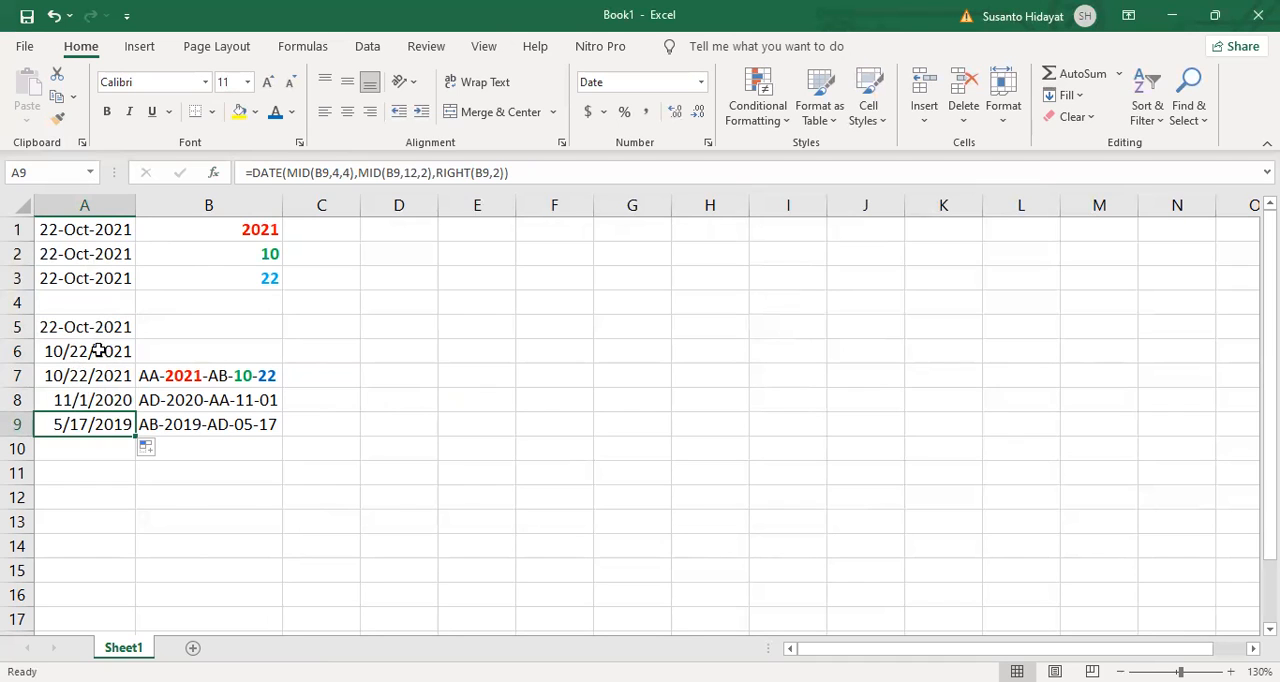
Step: Copy the date format of cell A8 onto cell A5 with Format Painter
{"action": "left_click", "coordinate": [72, 400]}
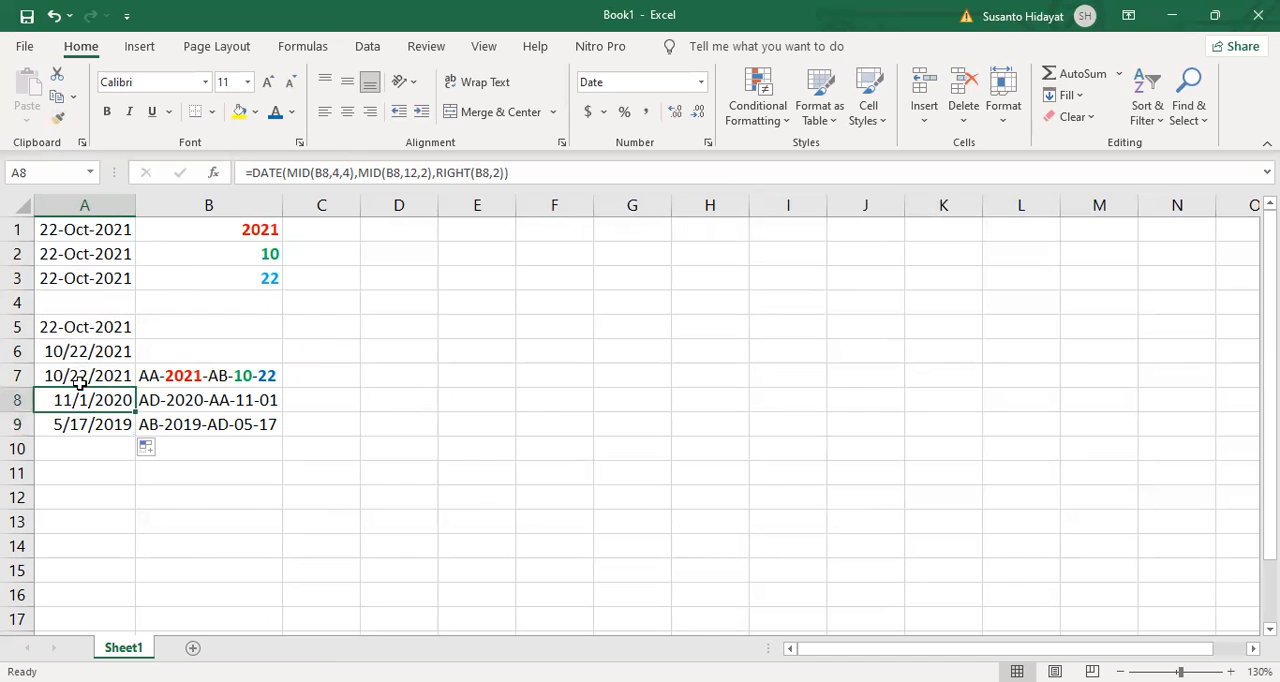
{"action": "left_click", "coordinate": [58, 119]}
{"action": "left_click", "coordinate": [86, 326]}
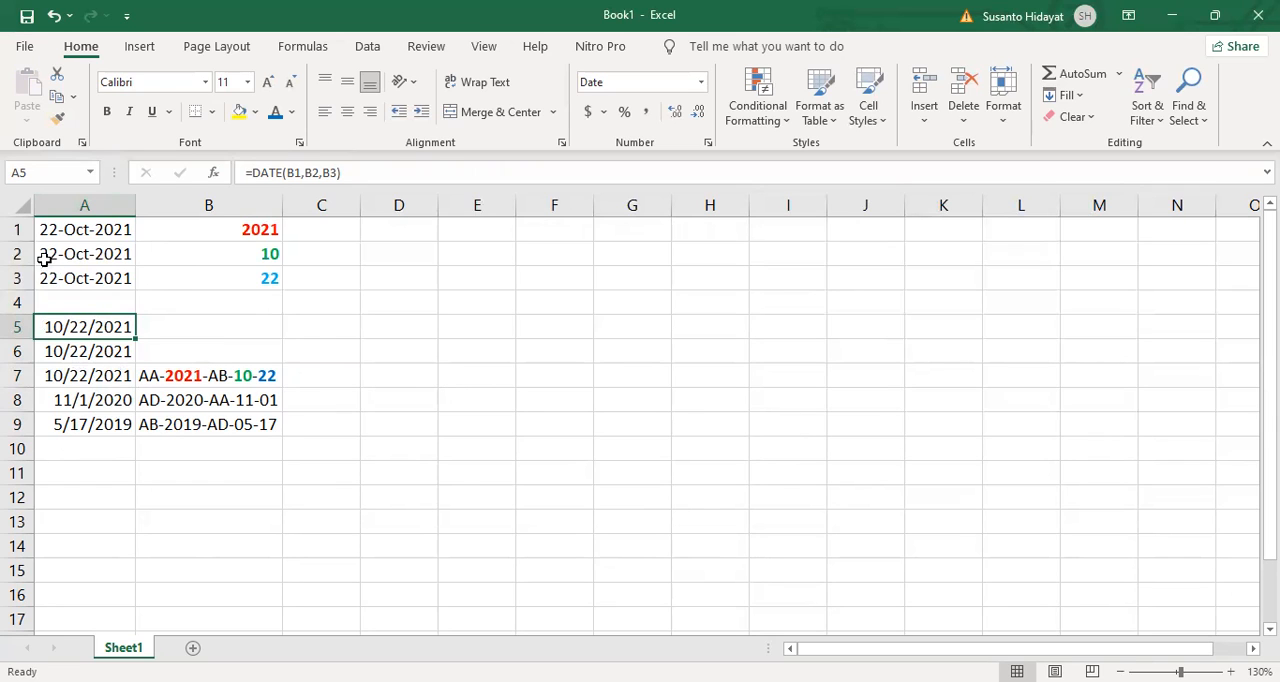
Step: Copy the date format of cell A2 onto A5:A9 with Format Painter and auto-fit the width of column A
{"action": "left_click", "coordinate": [96, 258]}
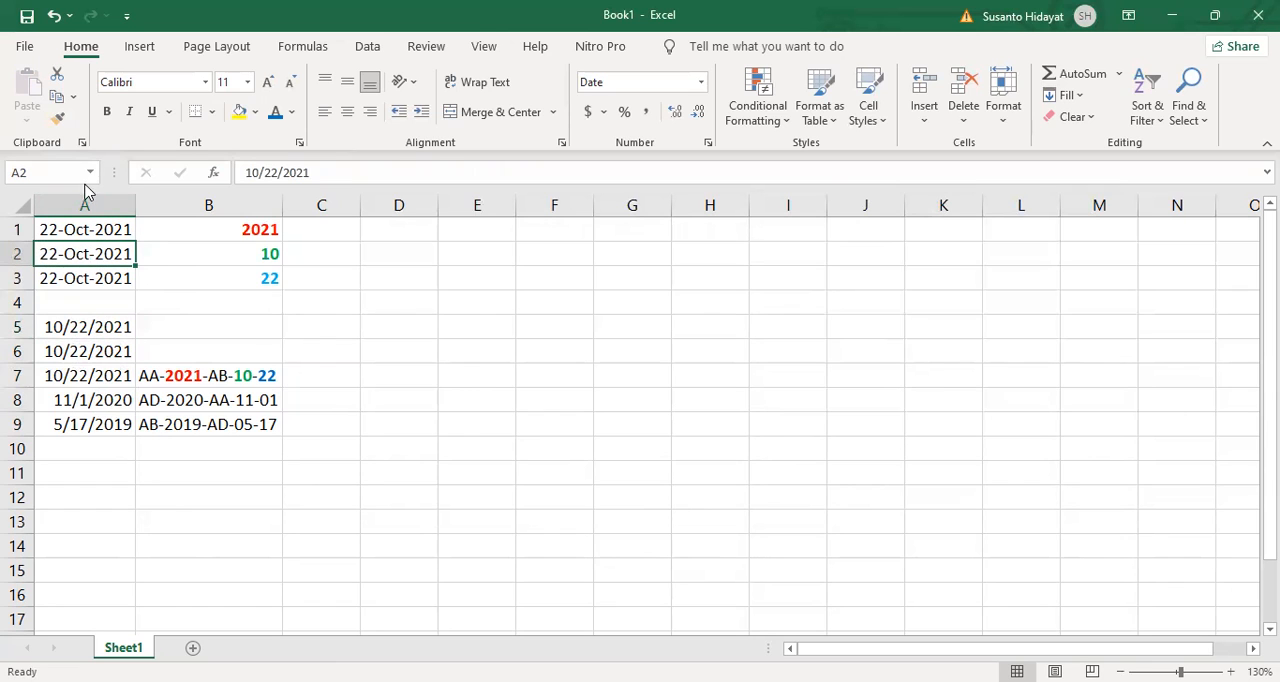
{"action": "left_click", "coordinate": [57, 118]}
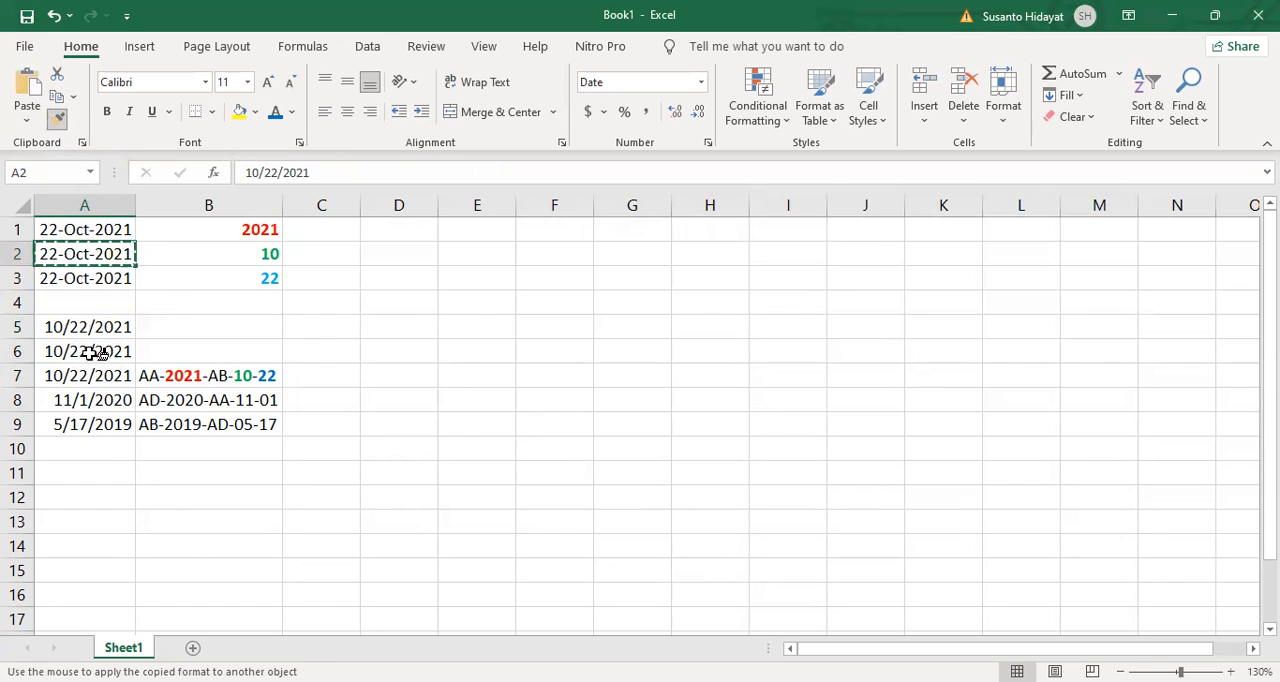
{"action": "left_click_drag", "start_coordinate": [96, 330], "coordinate": [101, 426]}
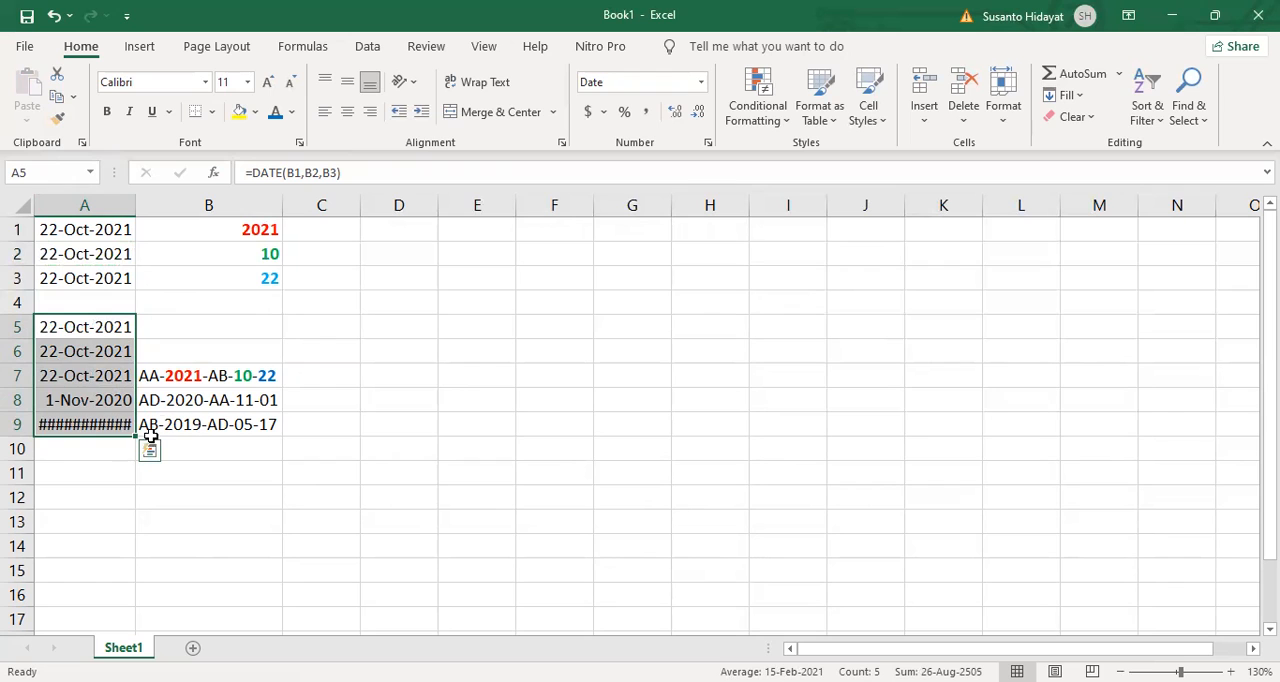
{"action": "double_click", "coordinate": [135, 206]}
{"action": "left_click", "coordinate": [369, 433]}
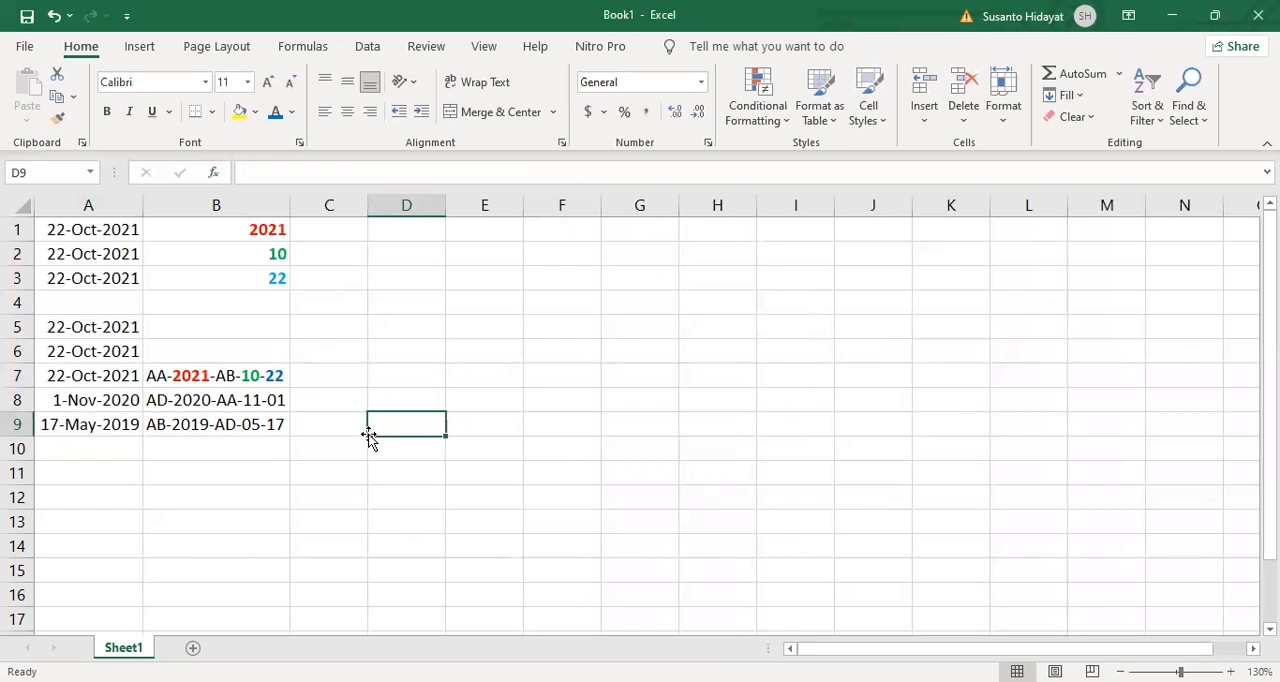
Step: Compare the code in cell B7 with the DATE formulas in cells A7 and A5
{"action": "left_click", "coordinate": [245, 373]}
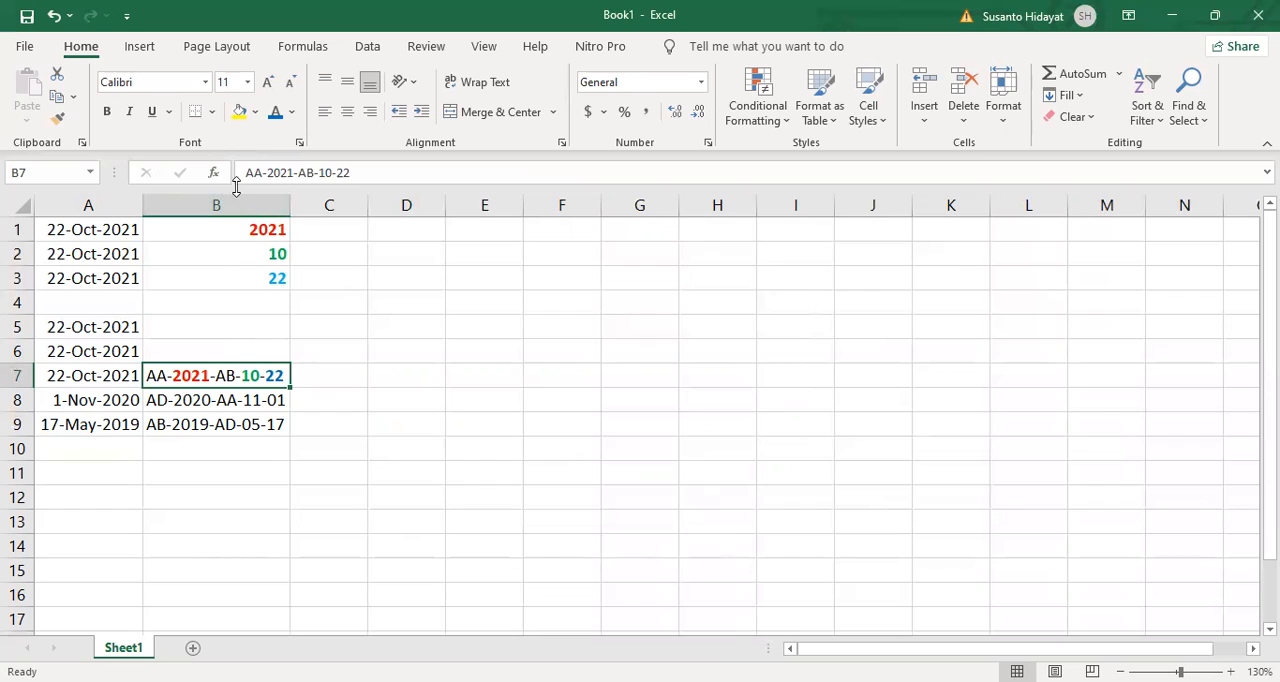
{"action": "left_click", "coordinate": [106, 373]}
{"action": "left_click", "coordinate": [100, 325]}
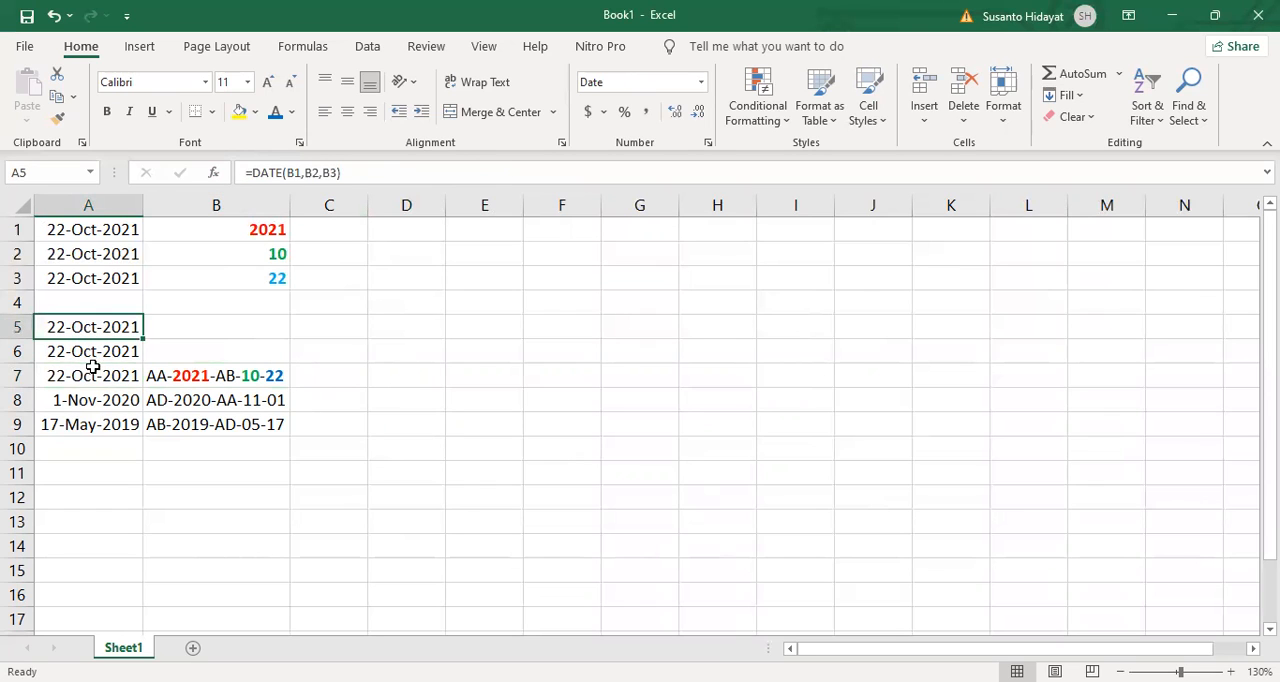
{"action": "left_click", "coordinate": [92, 372]}
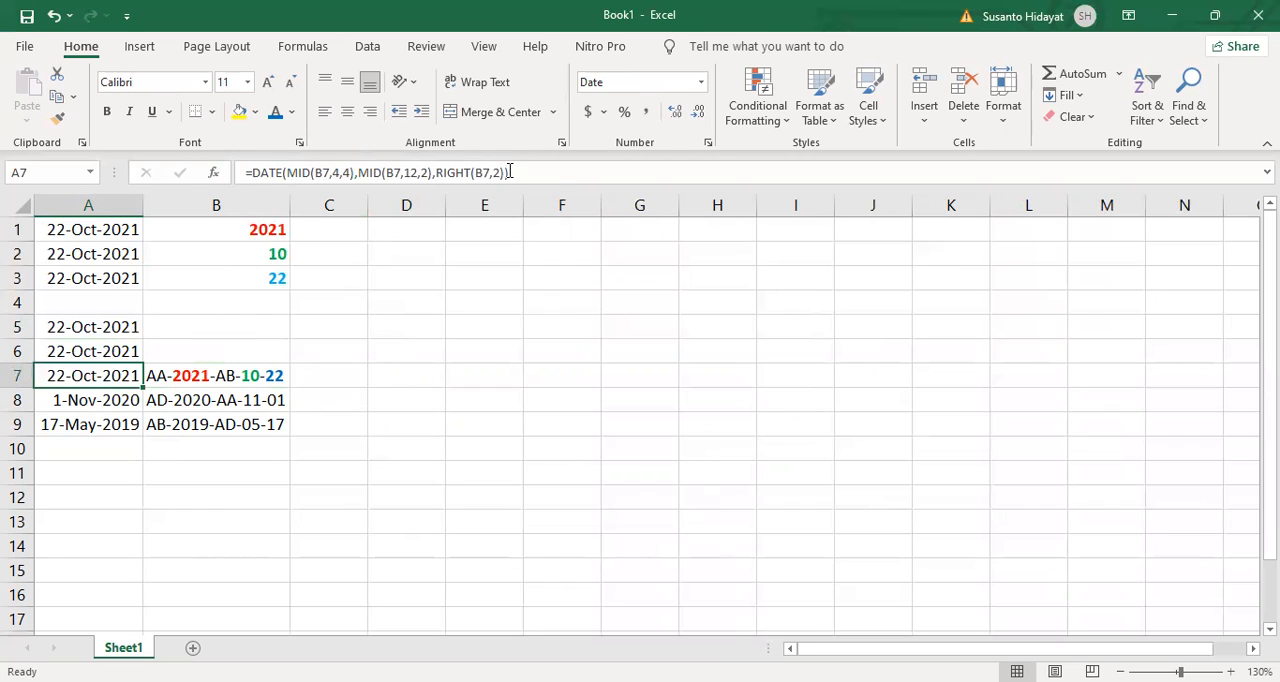
Step: Examine the Year, Month and Day arguments of the DATE function in cell A5
{"action": "left_click", "coordinate": [113, 333]}
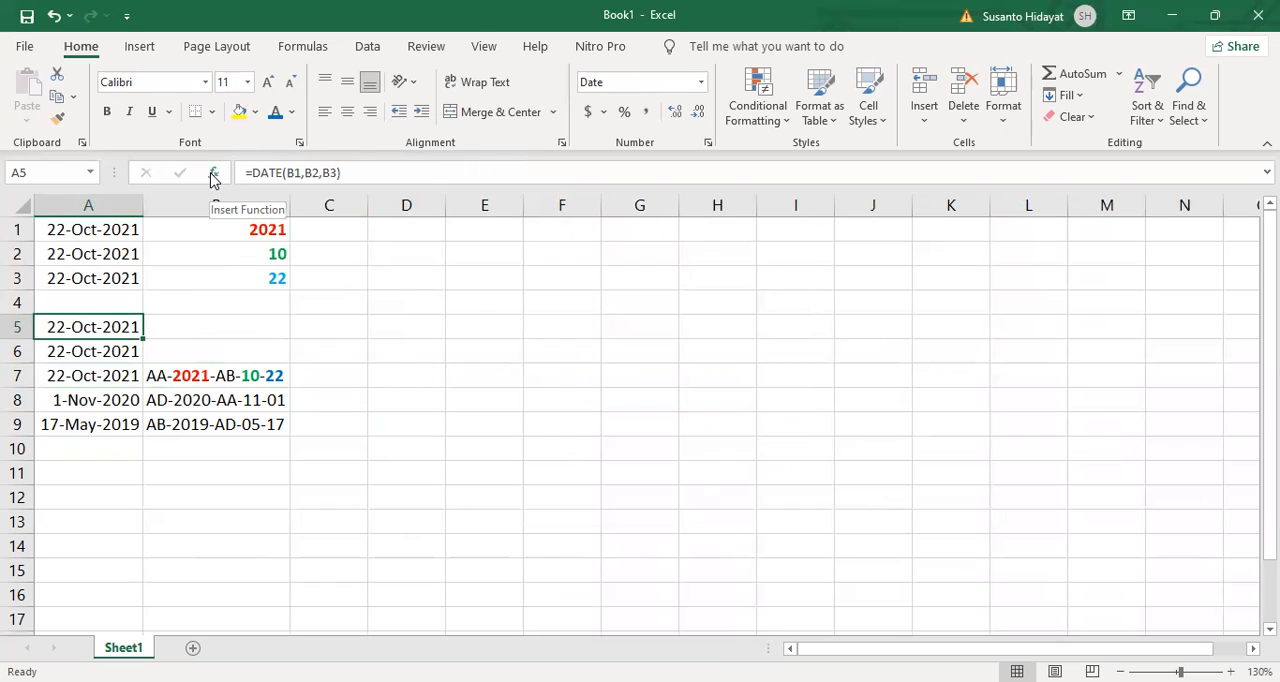
{"action": "left_click", "coordinate": [213, 175]}
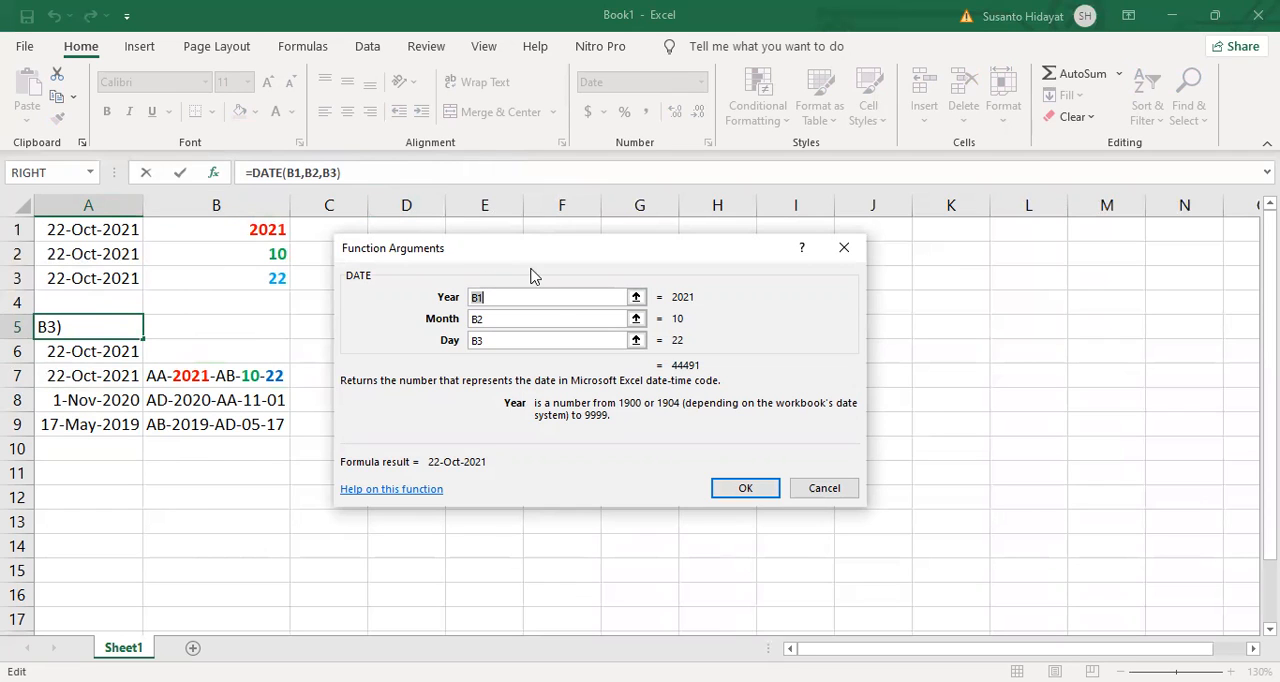
{"action": "left_click", "coordinate": [500, 318]}
{"action": "left_click", "coordinate": [519, 339]}
{"action": "left_click", "coordinate": [758, 490]}
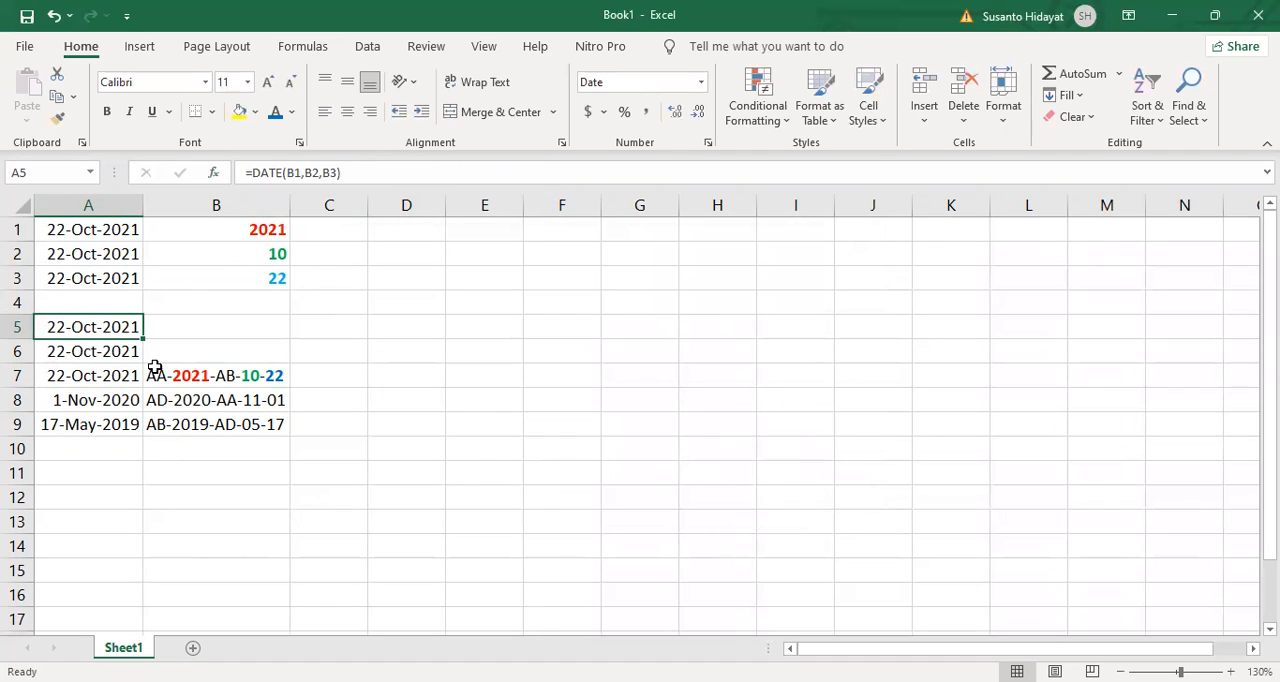
Step: Compare the constant arguments of the DATE function in cell A1 with the cell-reference arguments in cell A5
{"action": "left_click", "coordinate": [96, 222]}
{"action": "left_click", "coordinate": [213, 172]}
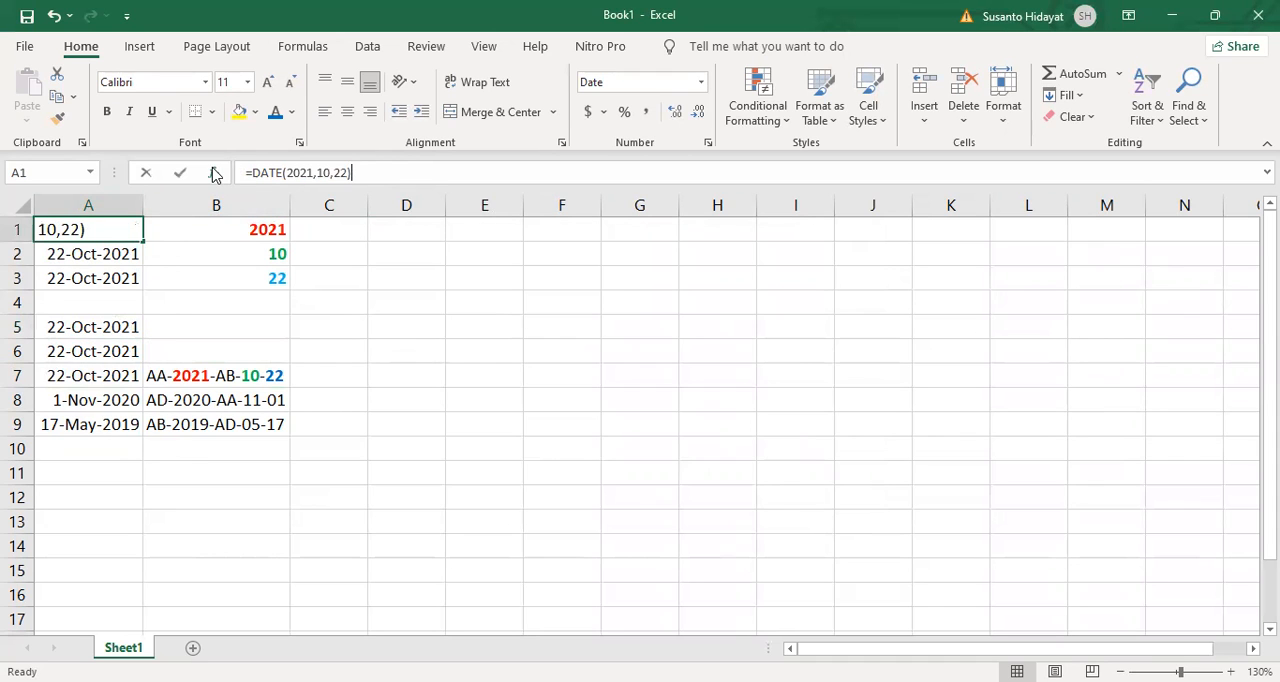
{"action": "left_click", "coordinate": [504, 297]}
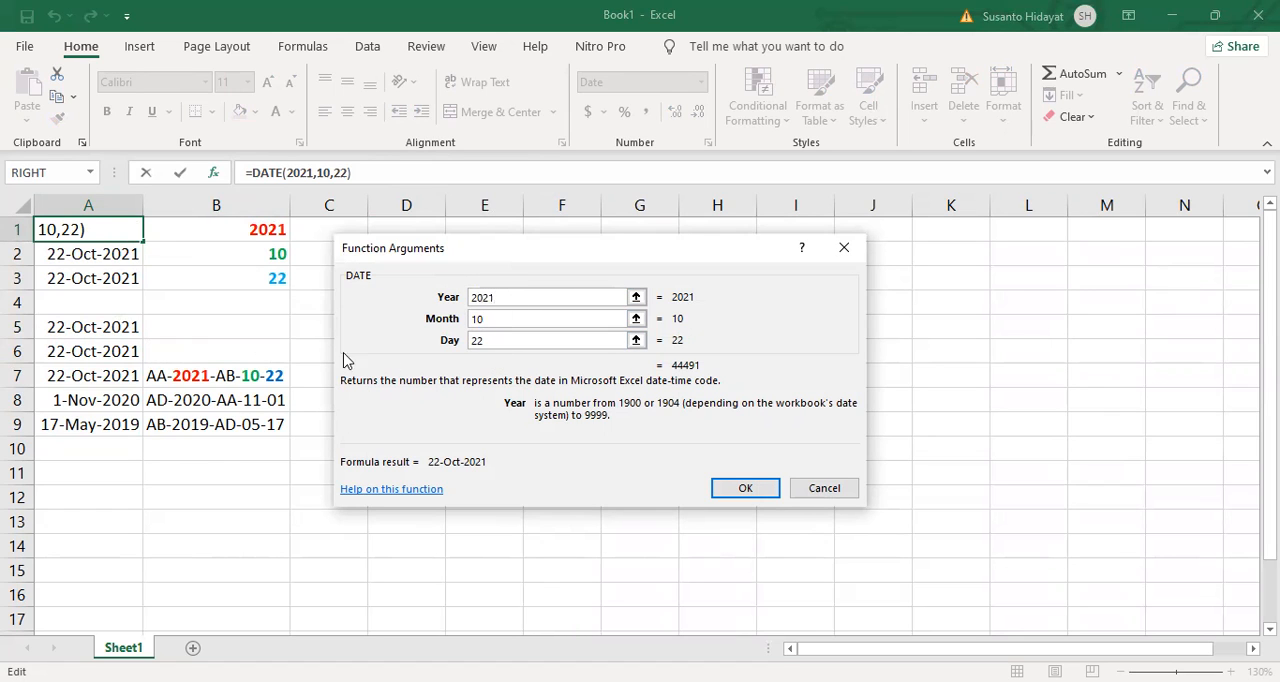
{"action": "left_click", "coordinate": [762, 490]}
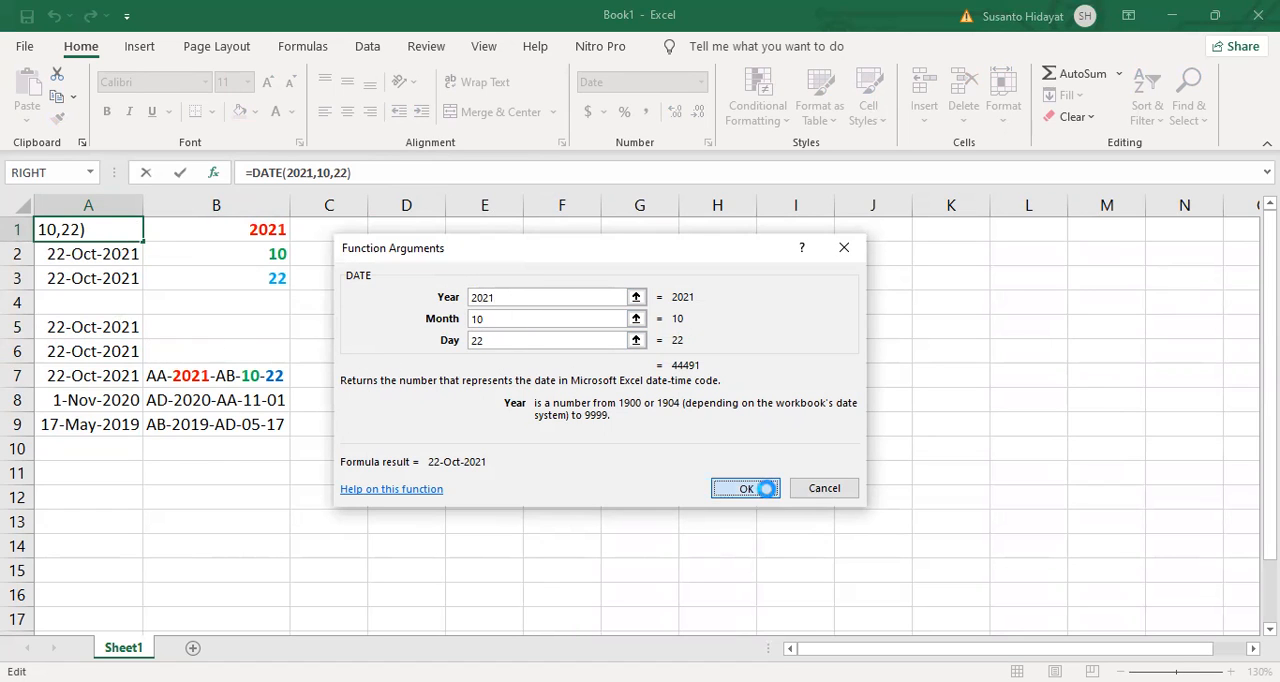
{"action": "left_click", "coordinate": [130, 327]}
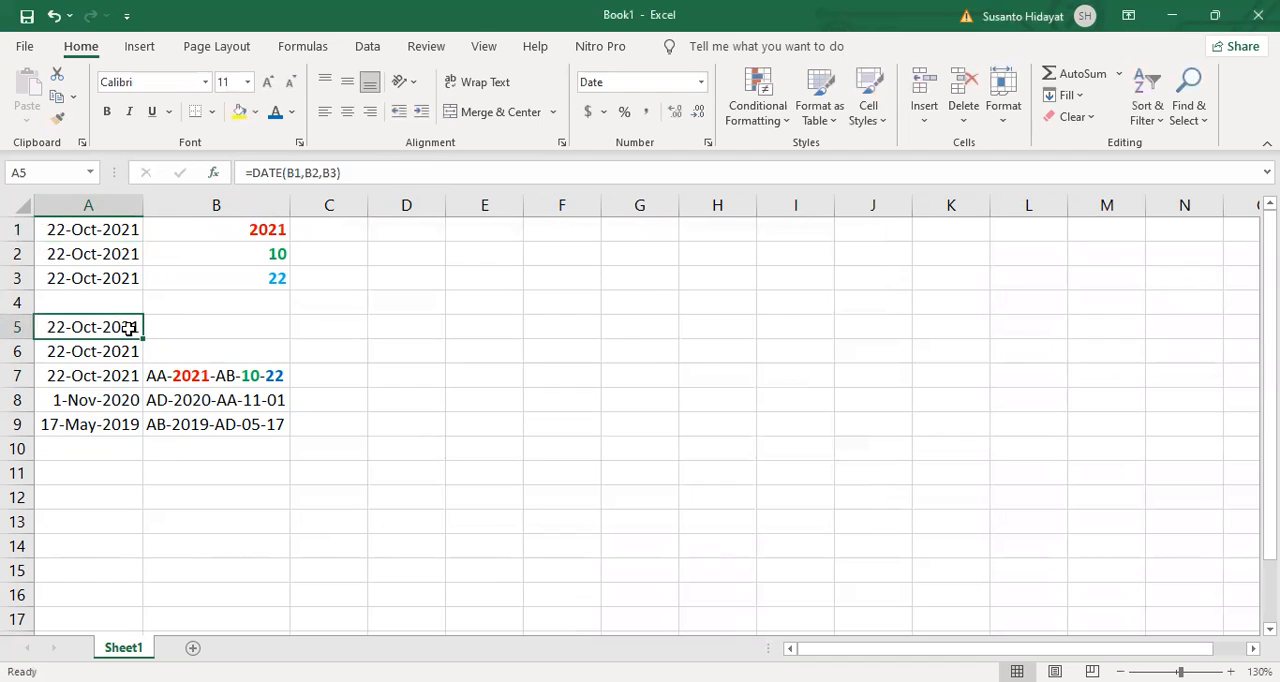
{"action": "left_click", "coordinate": [216, 173]}
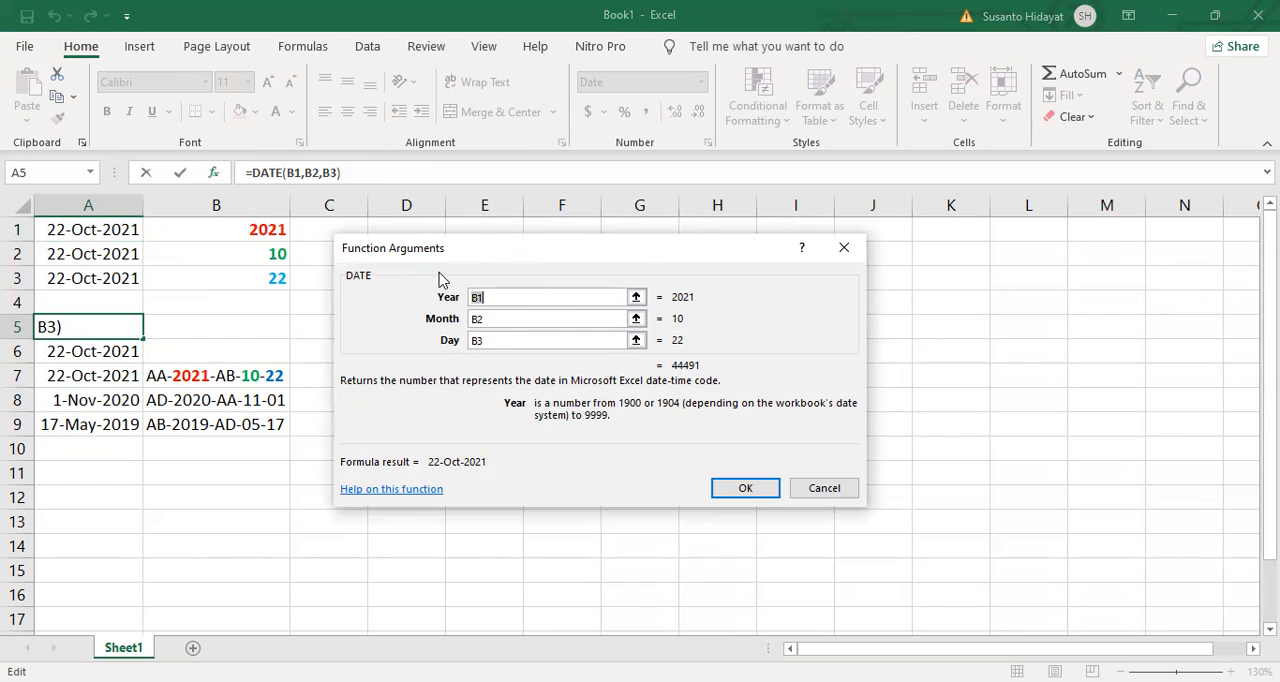
{"action": "left_click", "coordinate": [826, 488]}
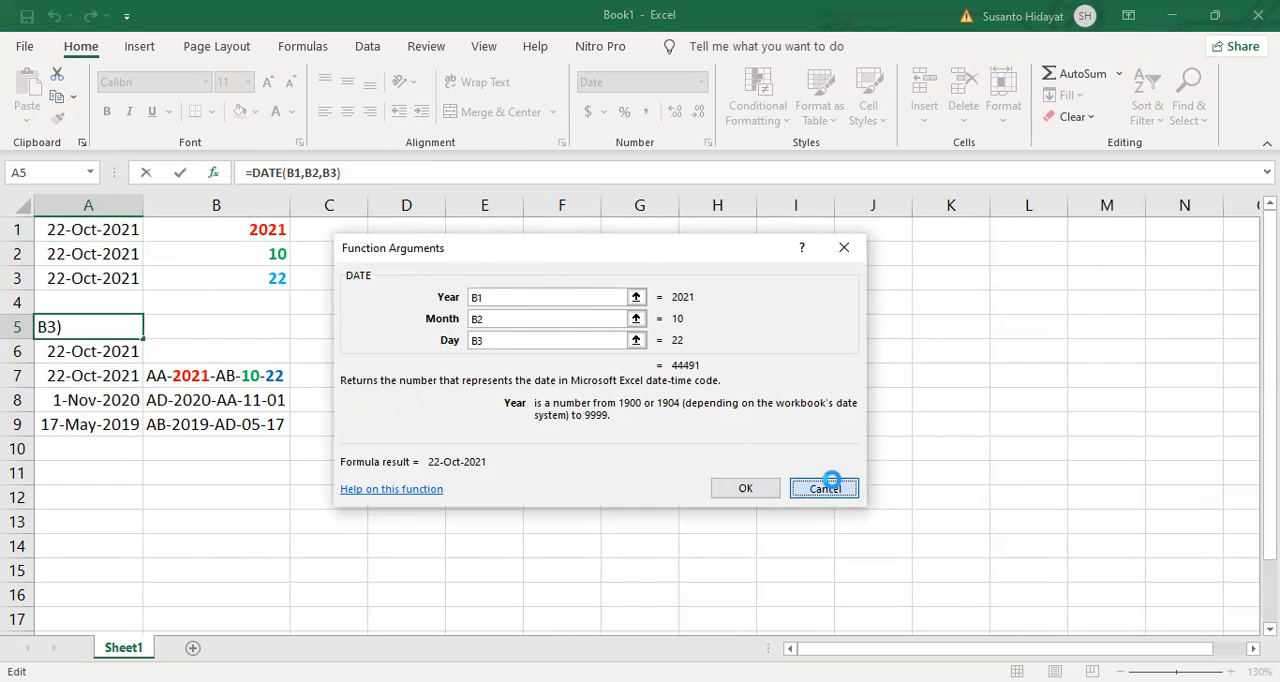
Step: Examine the nested MID and RIGHT arguments of the DATE function in cell A7
{"action": "left_click", "coordinate": [108, 375]}
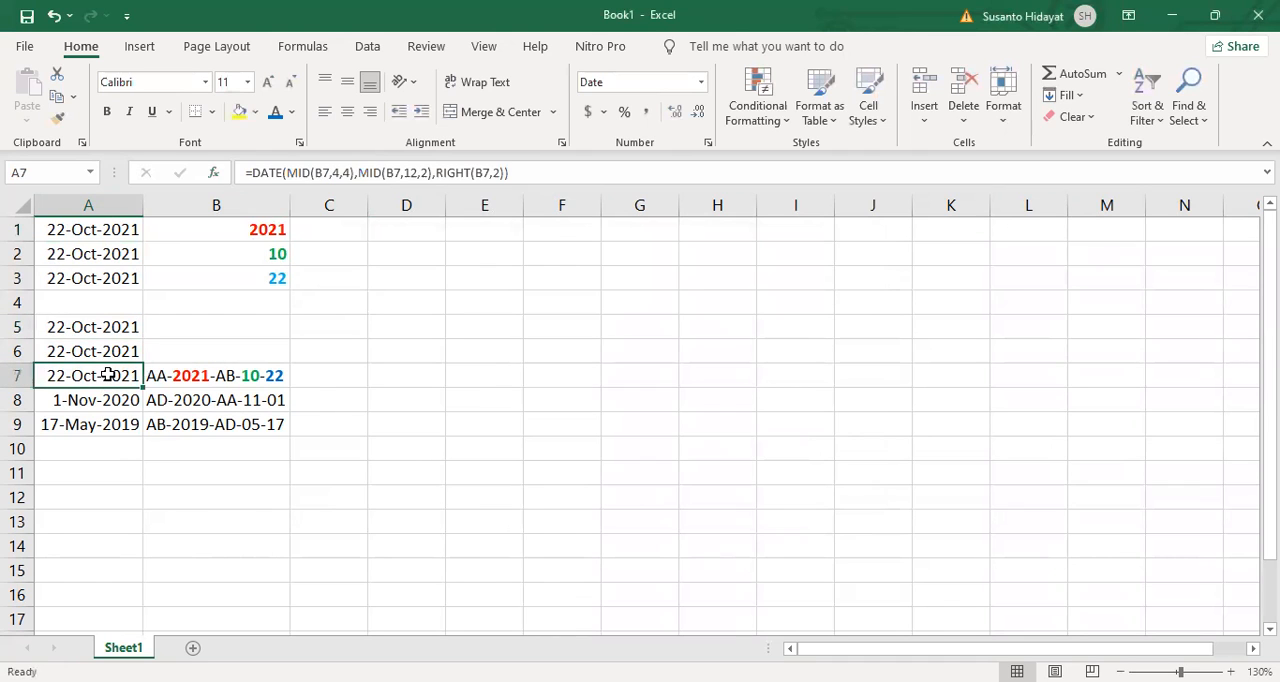
{"action": "left_click", "coordinate": [216, 175]}
{"action": "left_click", "coordinate": [551, 297]}
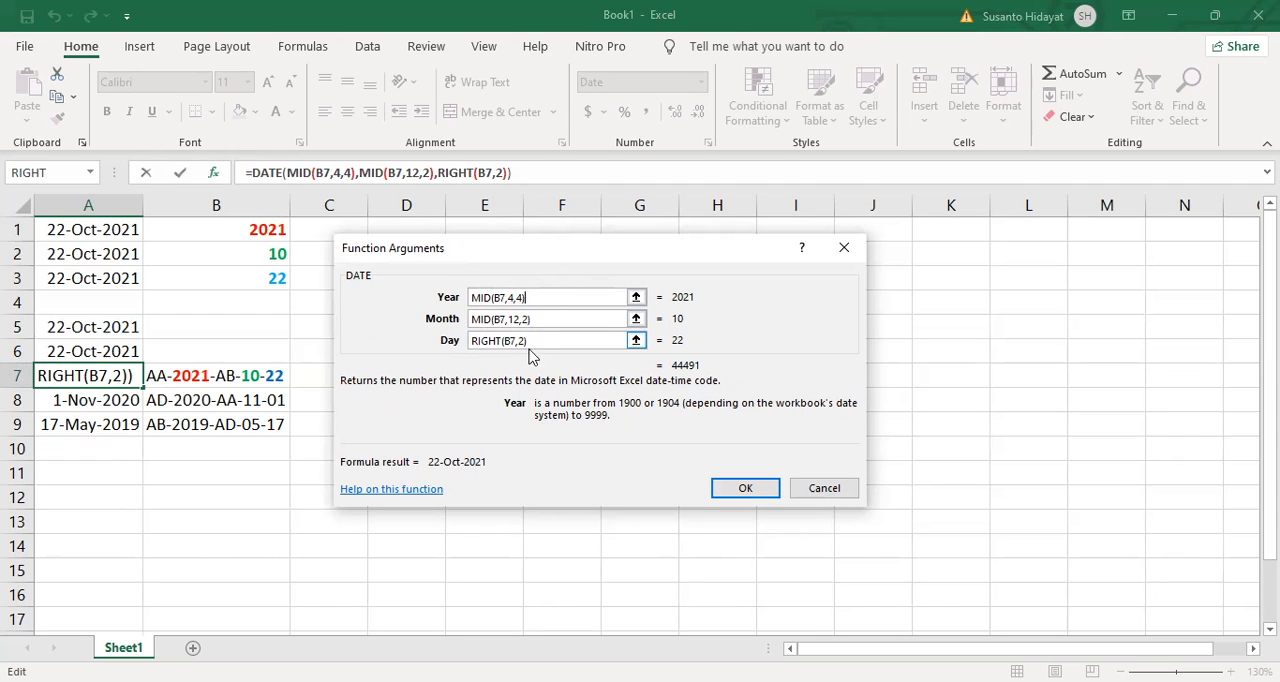
{"action": "left_click", "coordinate": [547, 343]}
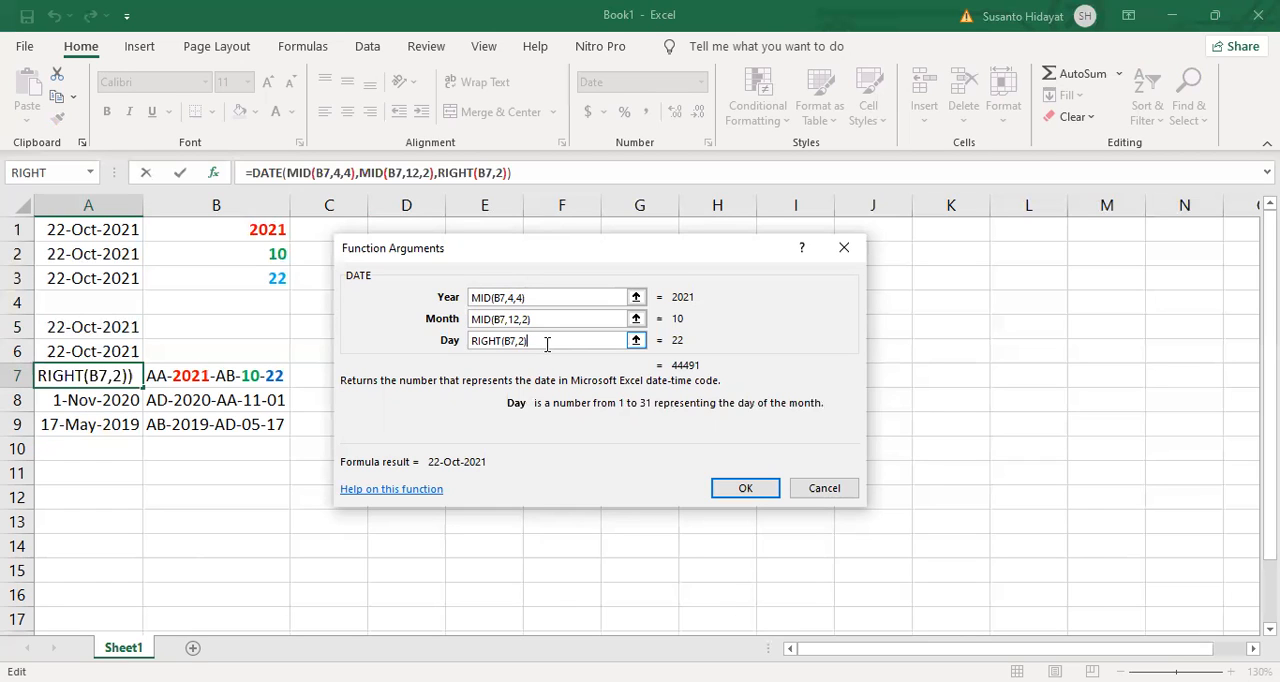
{"action": "left_click", "coordinate": [739, 488]}
{"action": "left_click", "coordinate": [605, 380]}
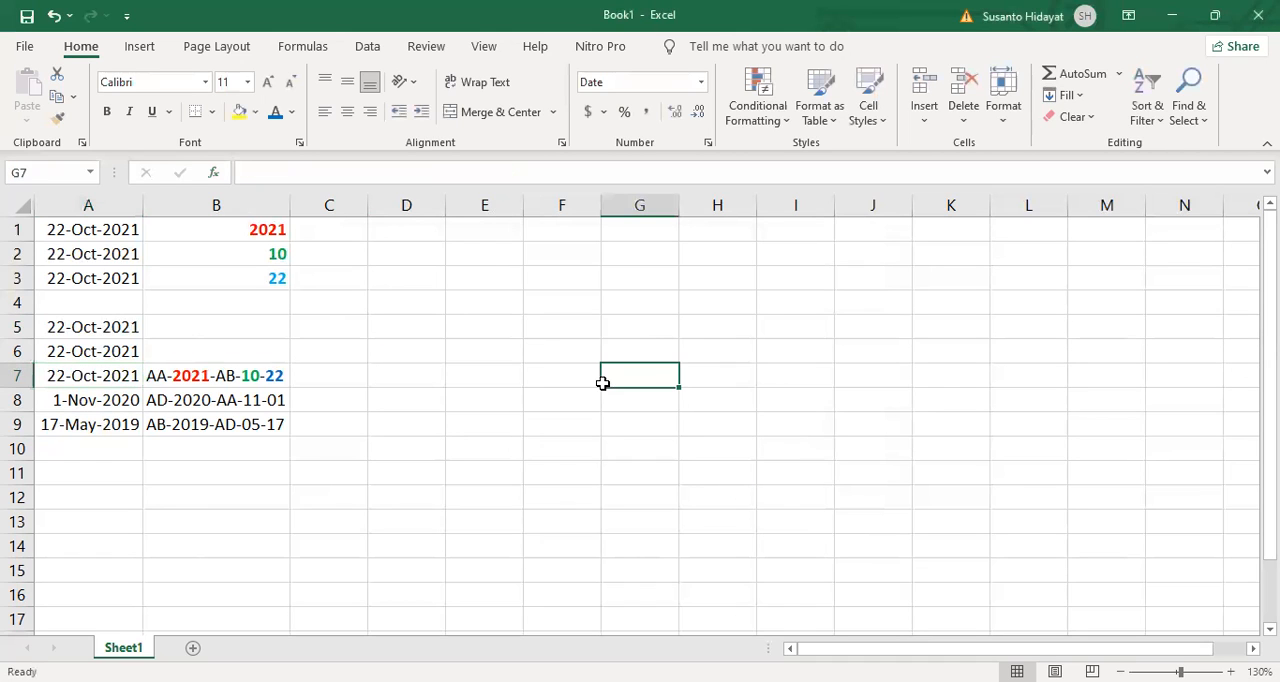
{"action": "left_click", "coordinate": [327, 377]}
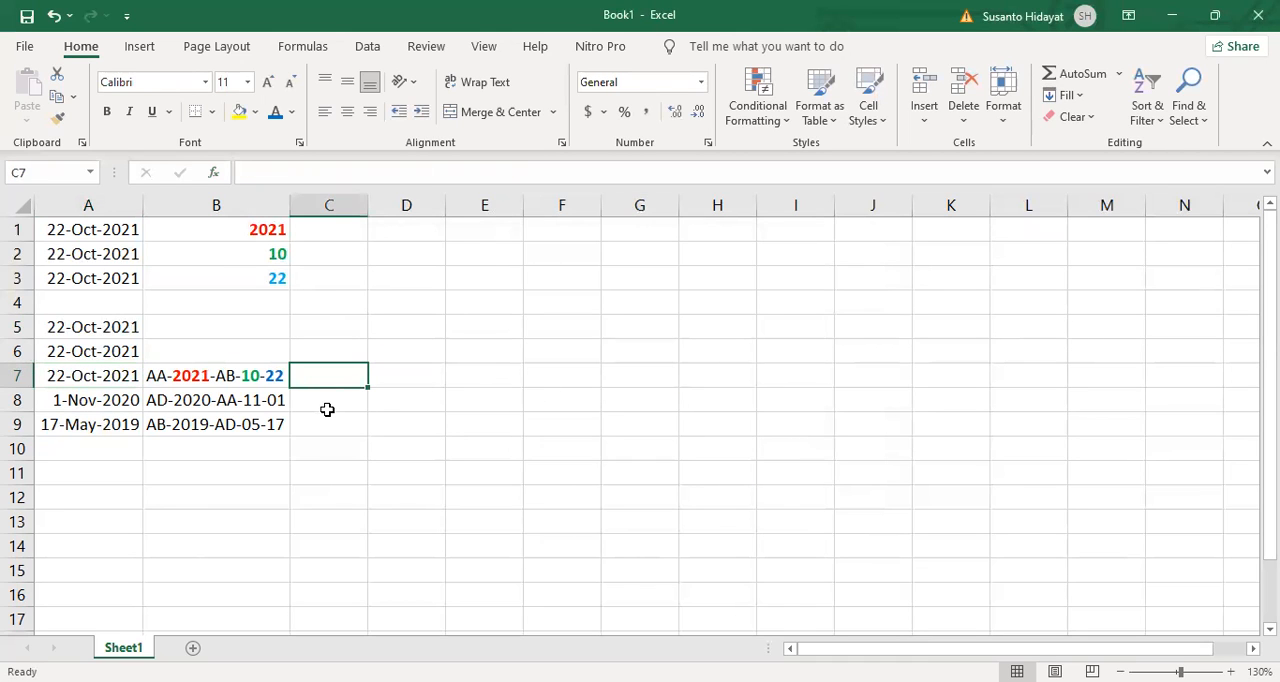
{"action": "left_click", "coordinate": [328, 405]}
{"action": "left_click", "coordinate": [330, 426]}
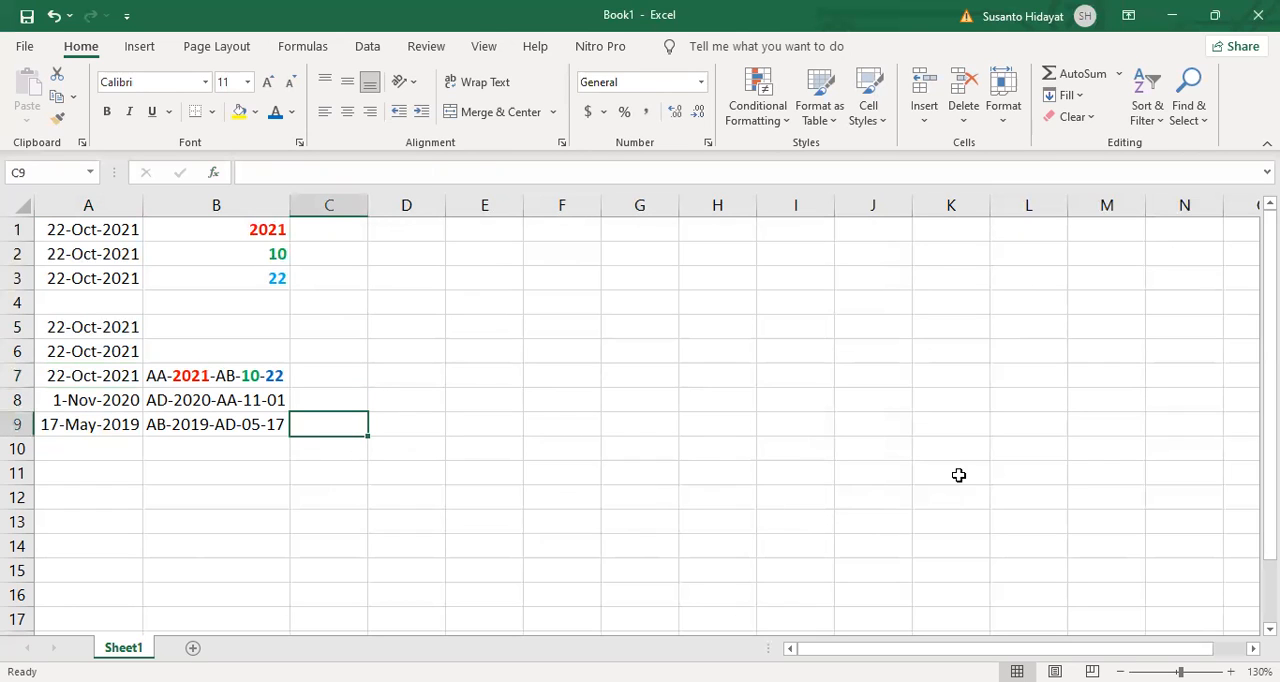